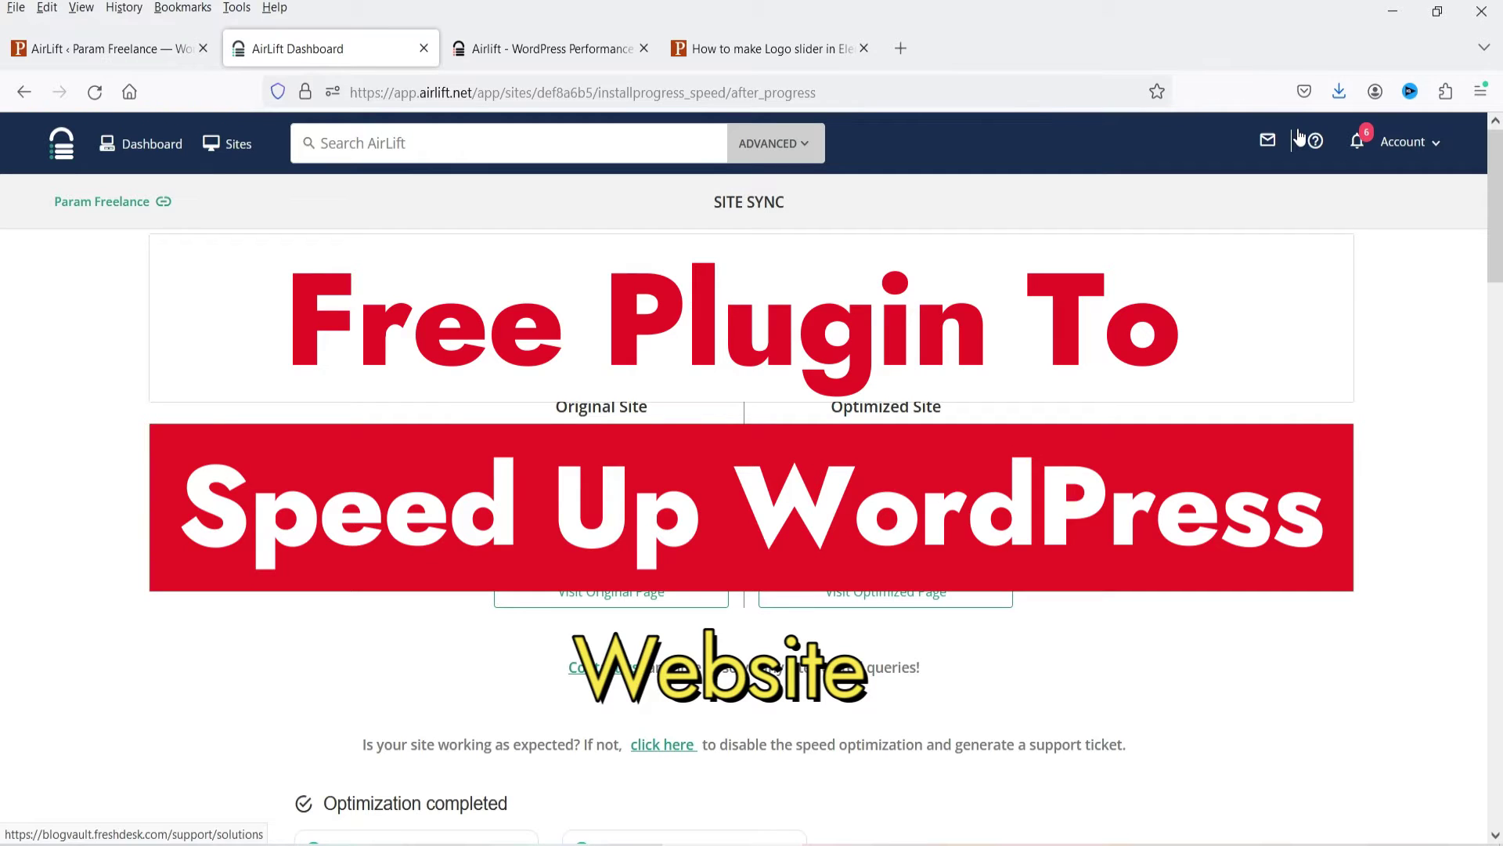
Review the Param Freelance performance report: original site 31, optimized site 93.
{"action": "left_click", "coordinate": [305, 468]}
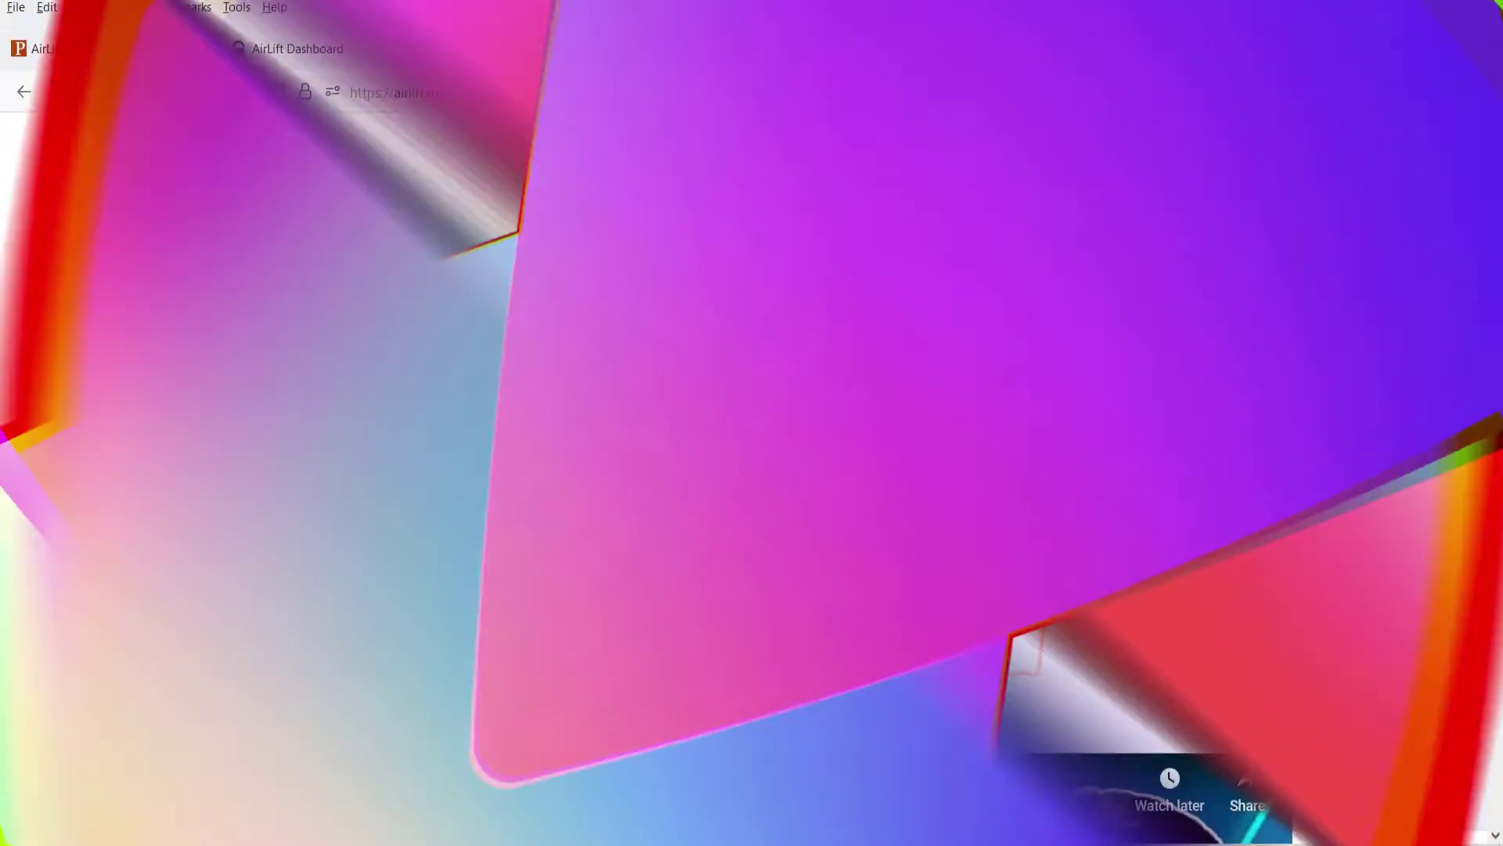
{"action": "left_click", "coordinate": [505, 47]}
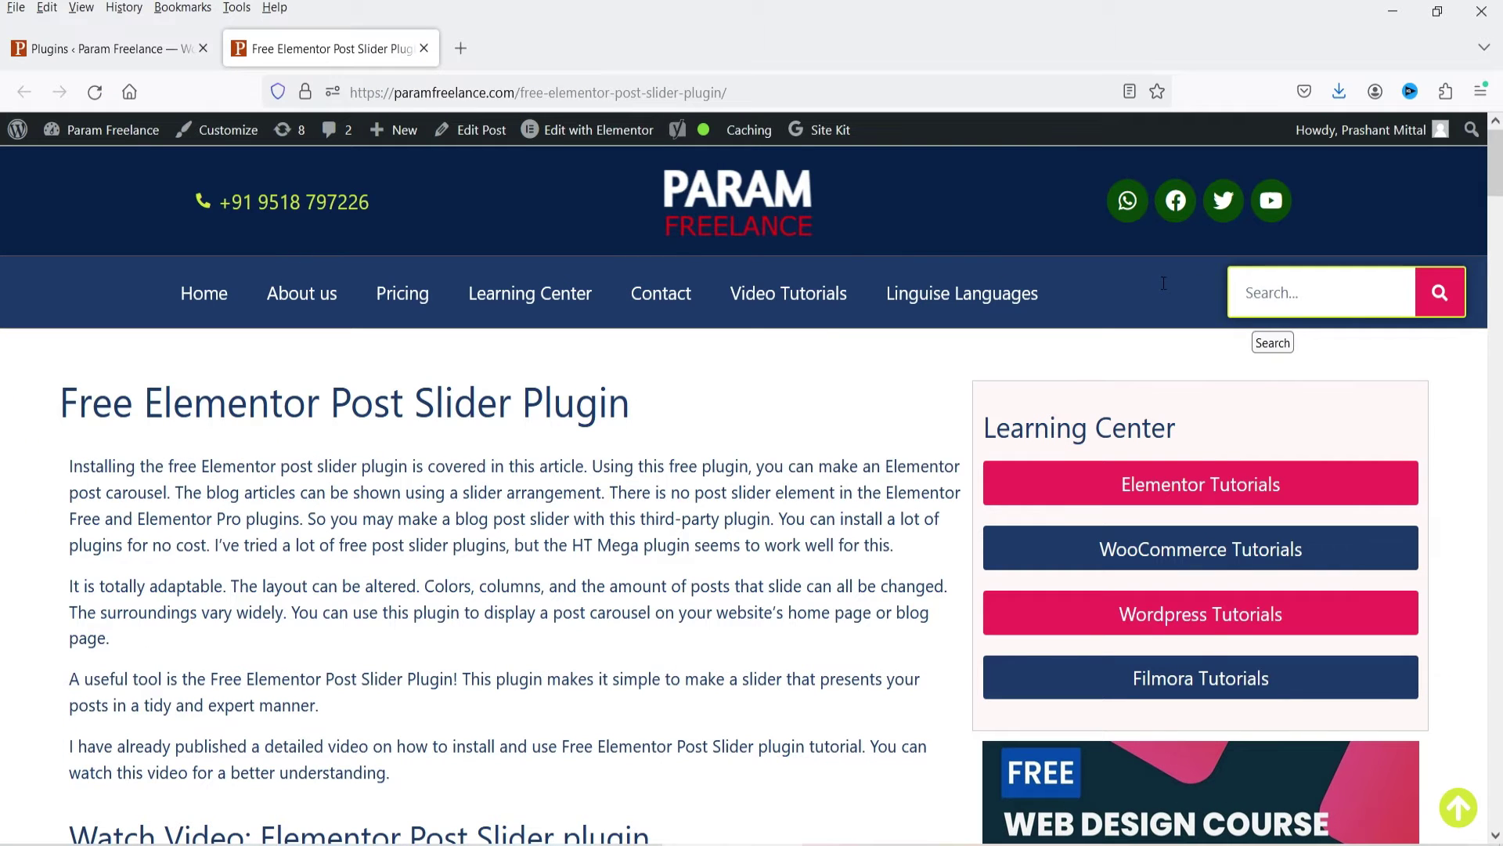
Confirm AirLift is gone from the Plugins page, then open the Param Freelance home page.
{"action": "key", "text": "ctrl+shift+Tab"}
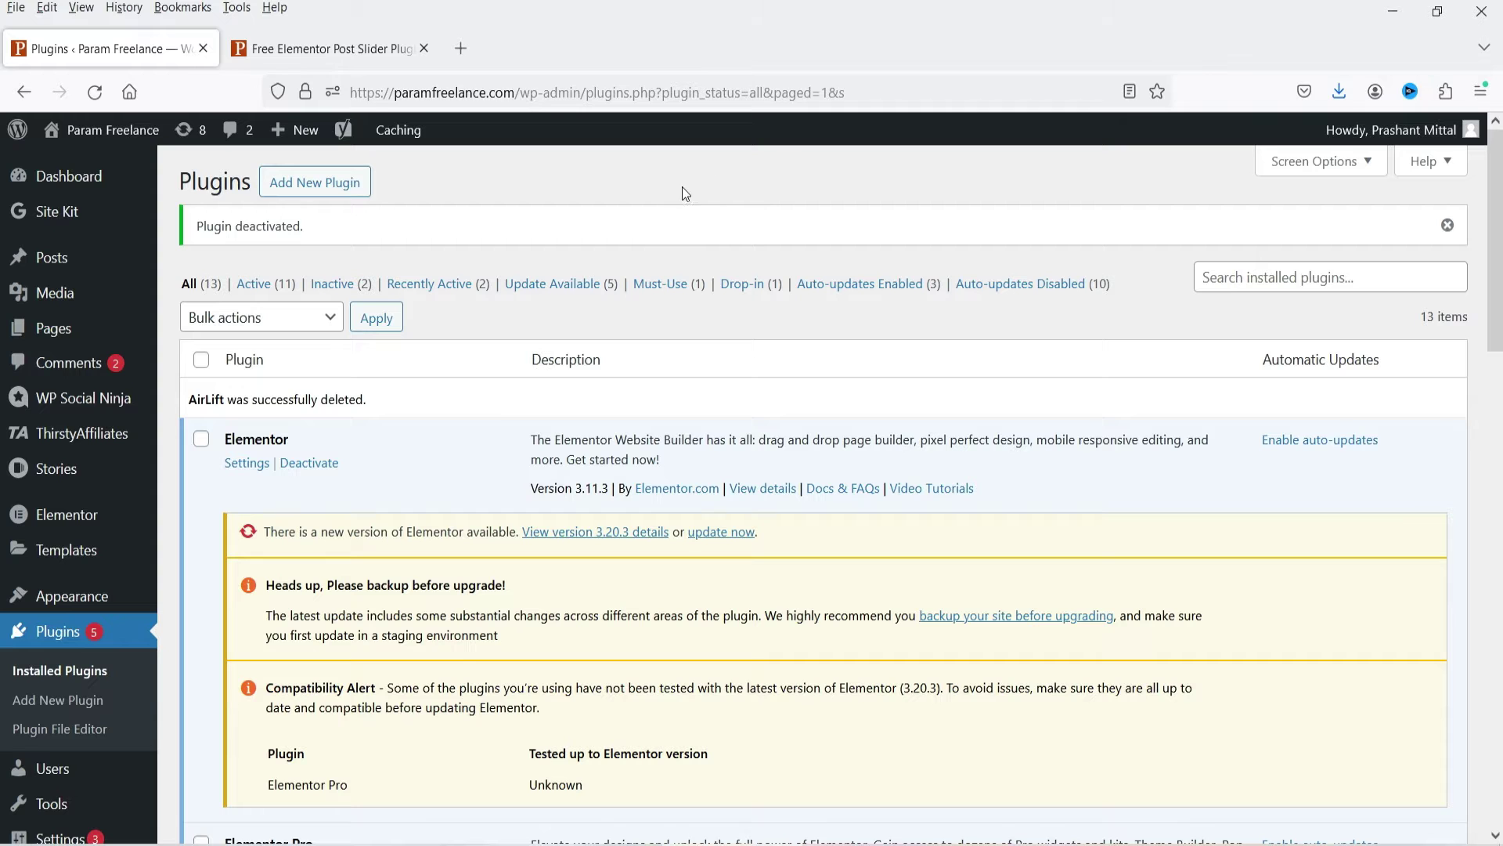
{"action": "left_click", "coordinate": [359, 49]}
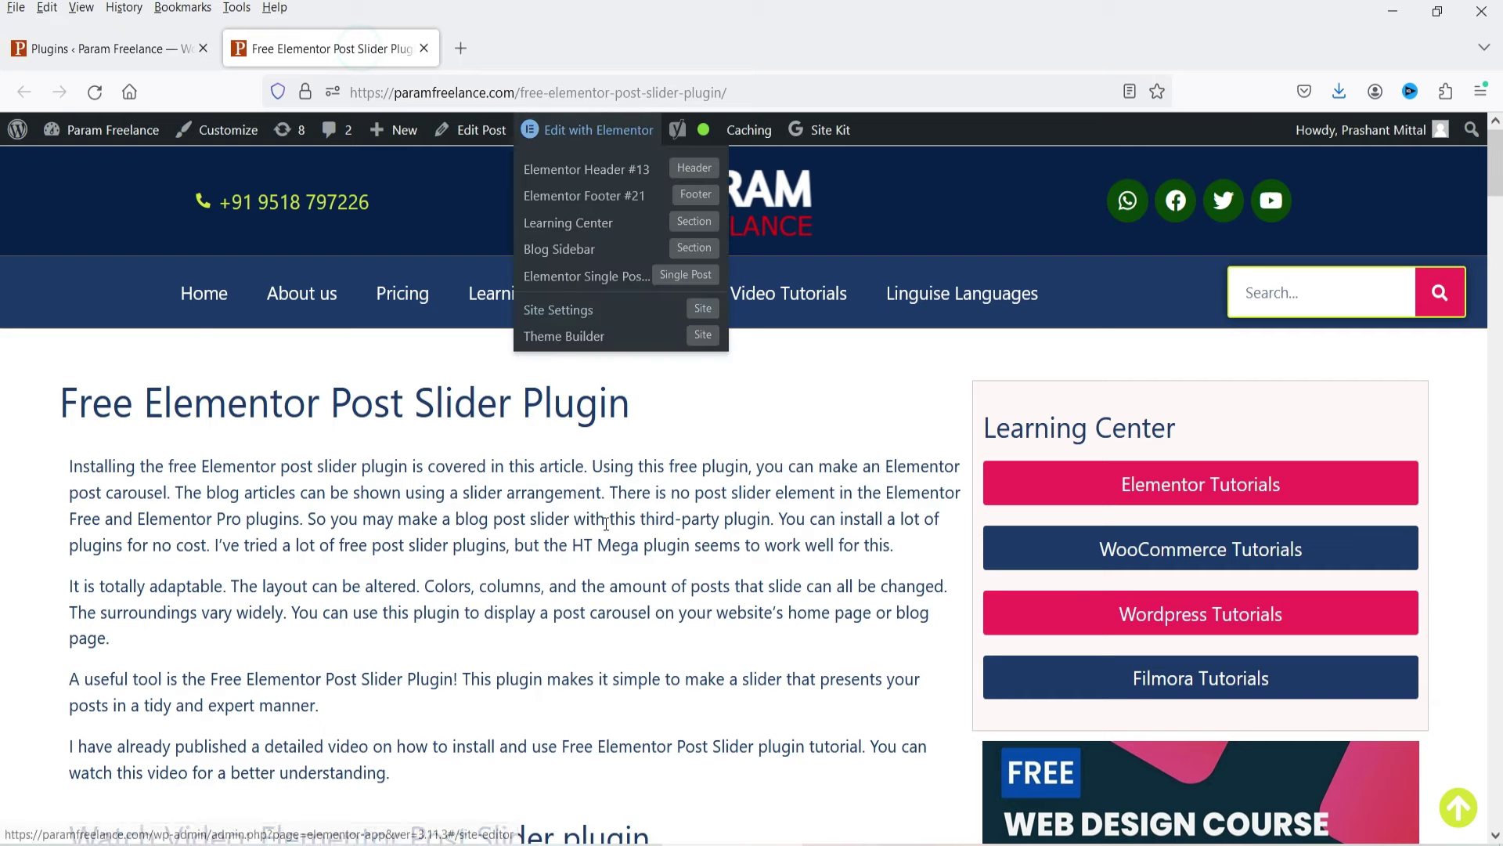
{"action": "left_click", "coordinate": [212, 292]}
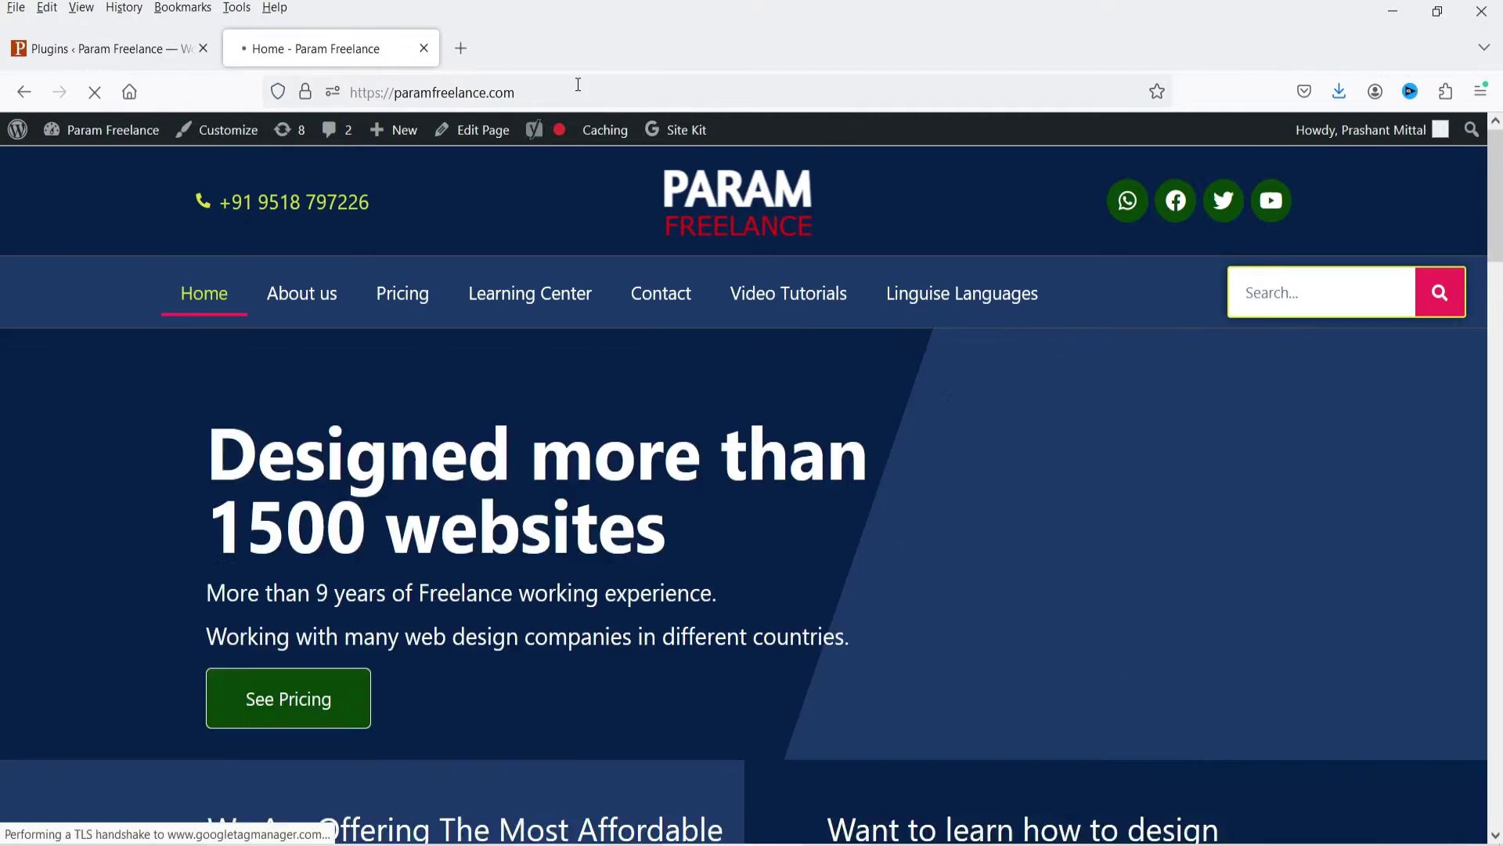
{"action": "left_click", "coordinate": [577, 86]}
{"action": "left_click", "coordinate": [560, 63]}
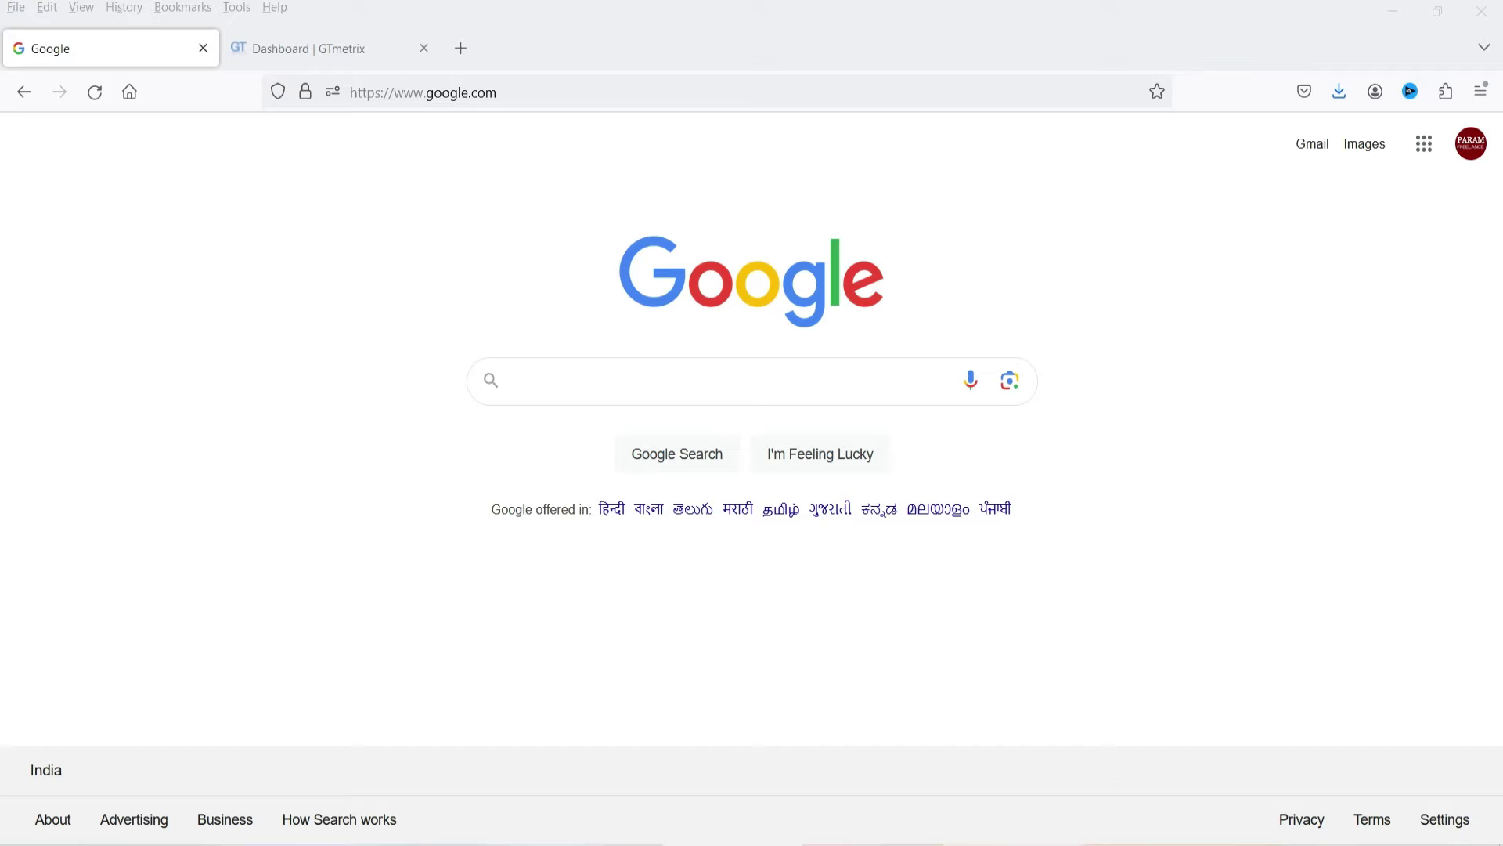
{"action": "left_click", "coordinate": [557, 375]}
{"action": "type", "text": "google"}
{"action": "left_click", "coordinate": [540, 425]}
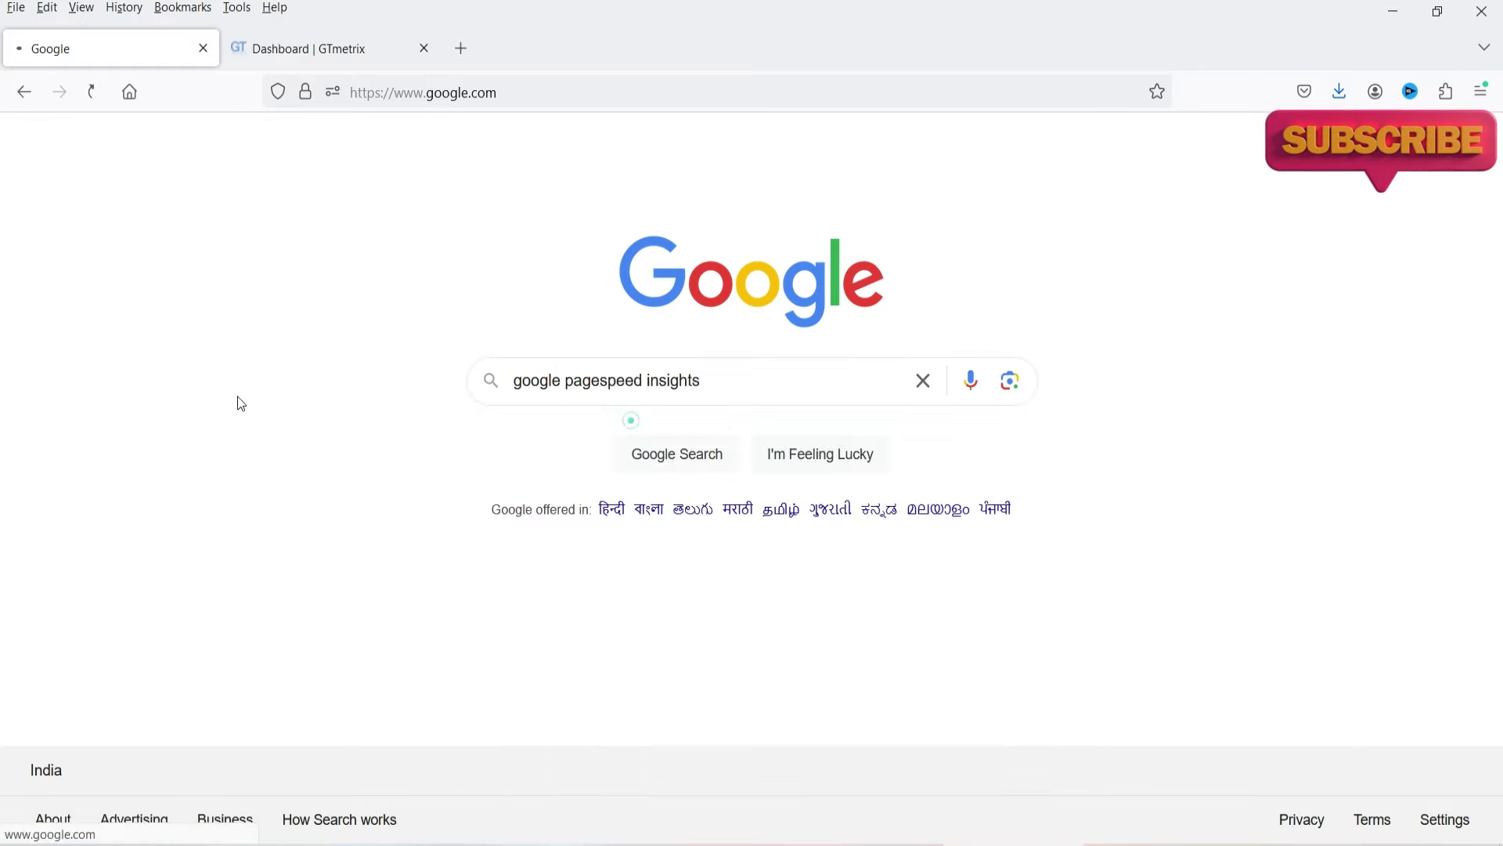
{"action": "left_click", "coordinate": [250, 420]}
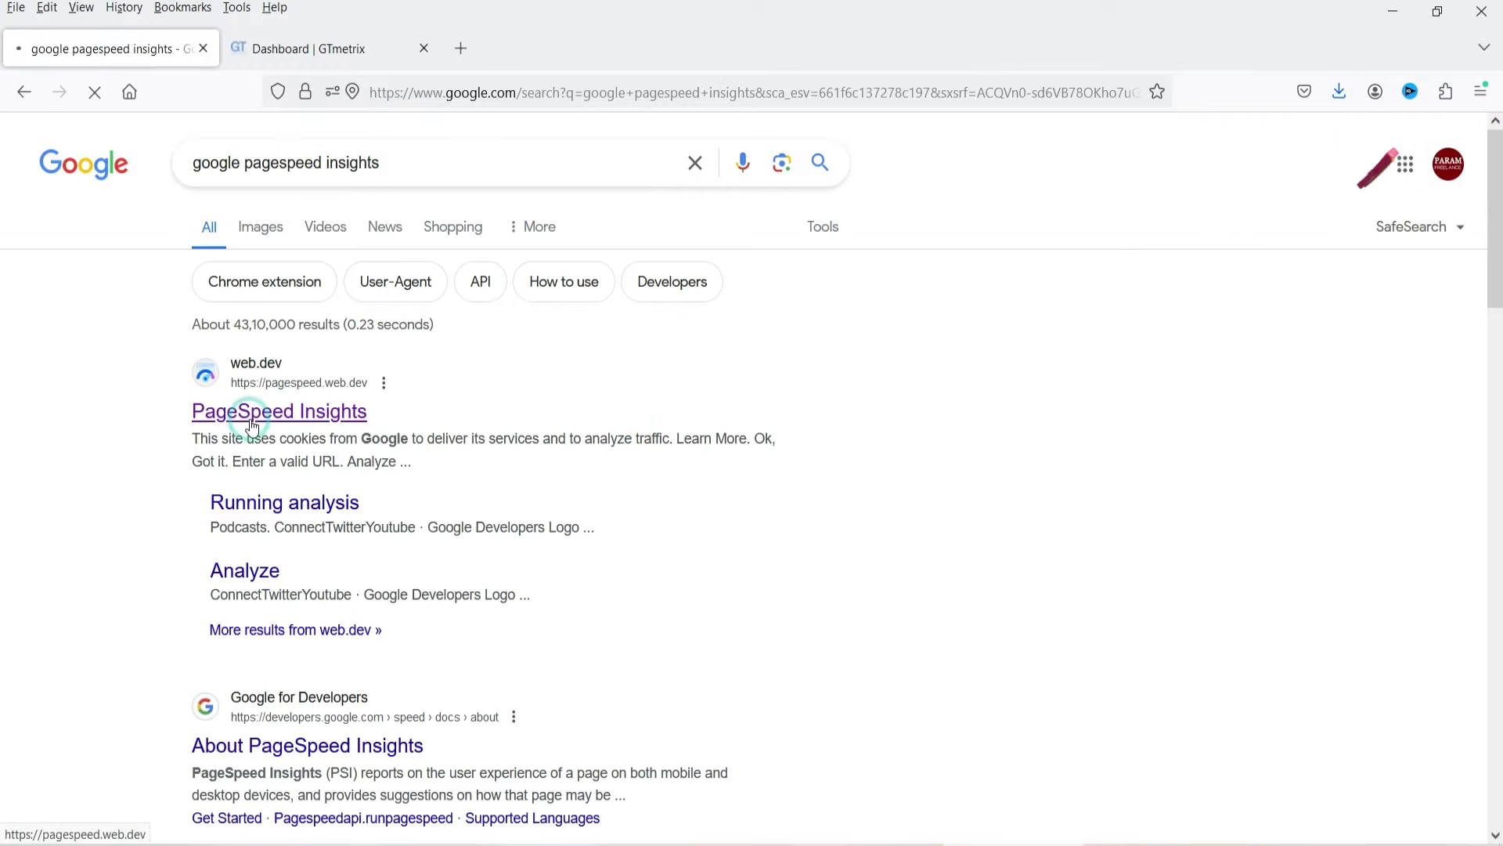
{"action": "type", "text": "https://paramfreelance.com/"}
{"action": "key", "text": "Escape"}
{"action": "left_click", "coordinate": [153, 392]}
{"action": "left_click", "coordinate": [1174, 235]}
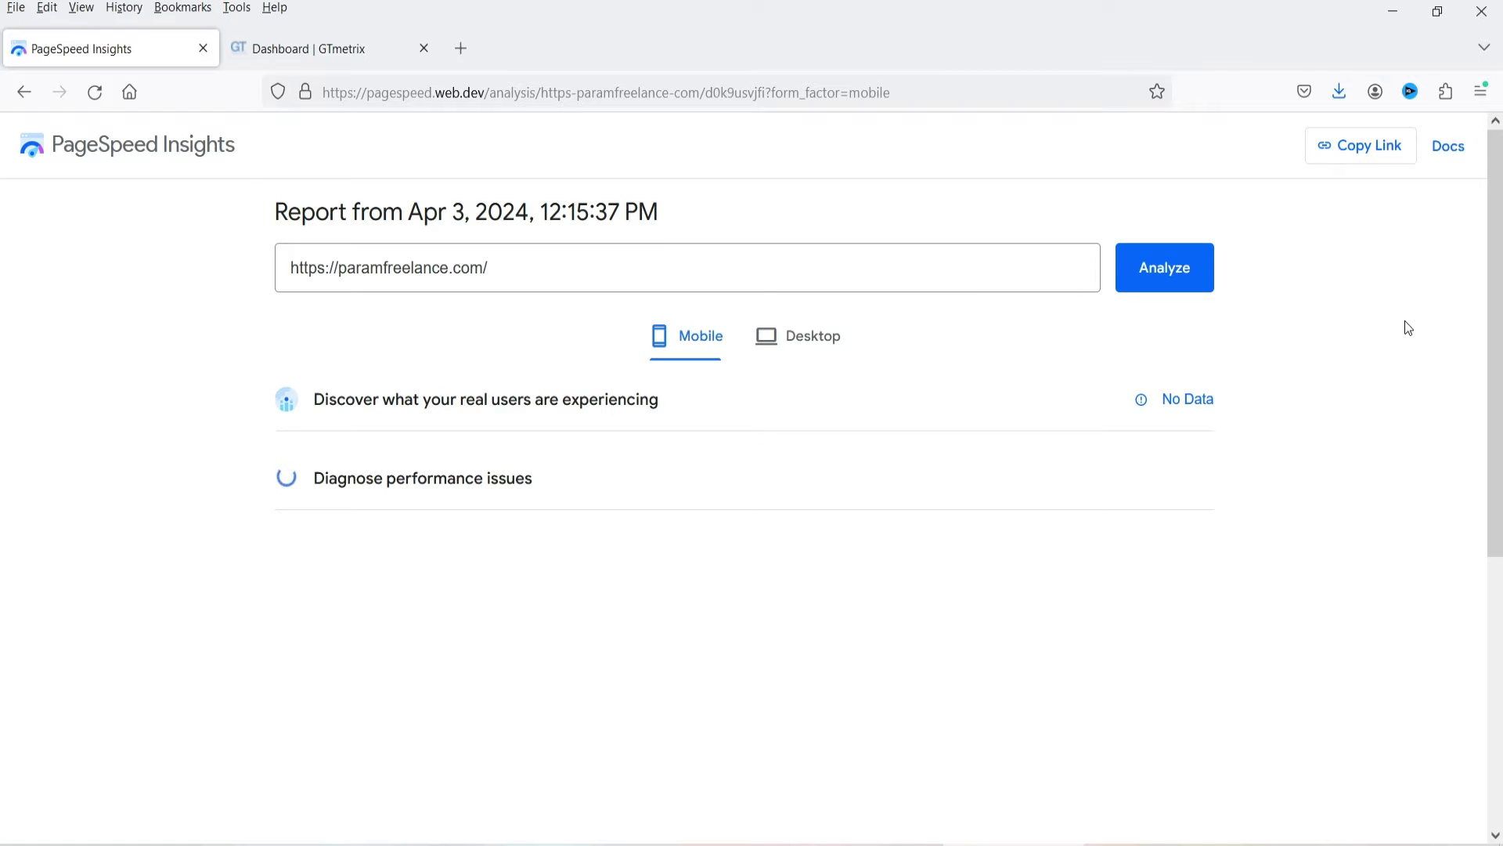
{"action": "left_click", "coordinate": [299, 49]}
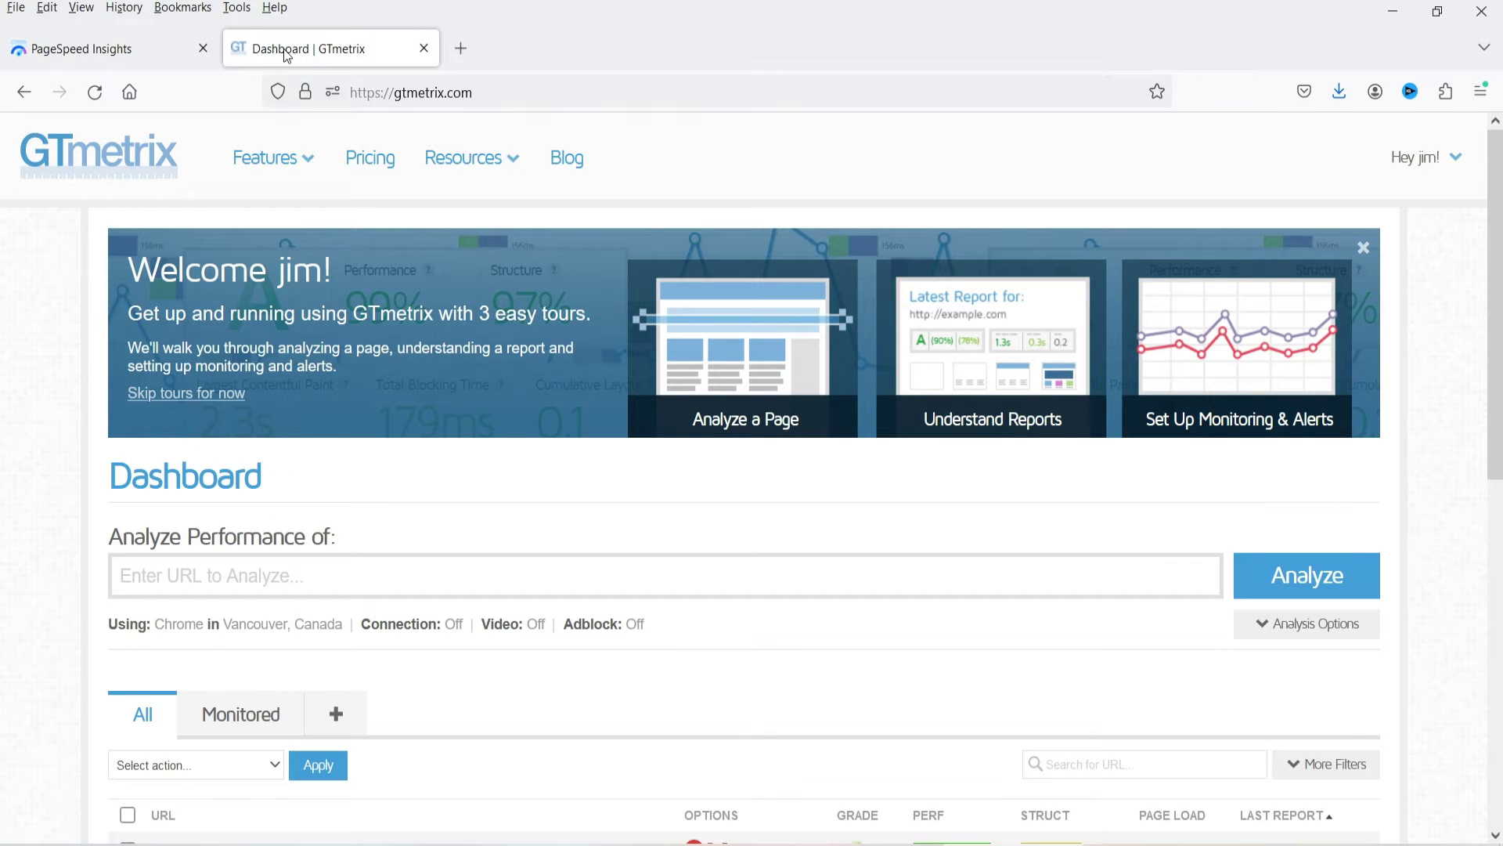
{"action": "left_click", "coordinate": [194, 585]}
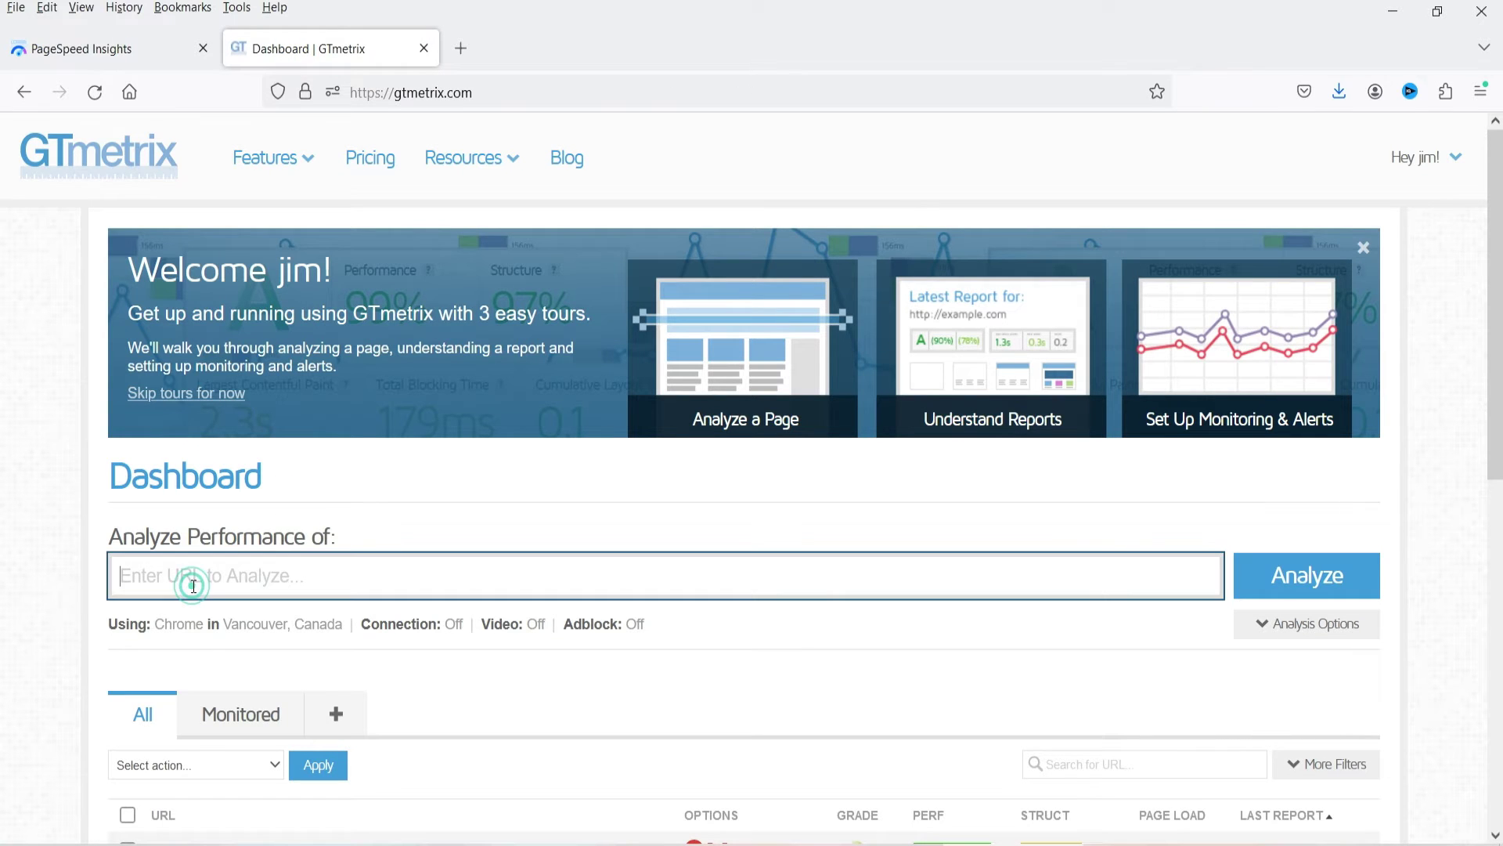
{"action": "type", "text": "https://paramfreelance.com/"}
{"action": "left_click", "coordinate": [4, 565]}
{"action": "left_click", "coordinate": [1305, 589]}
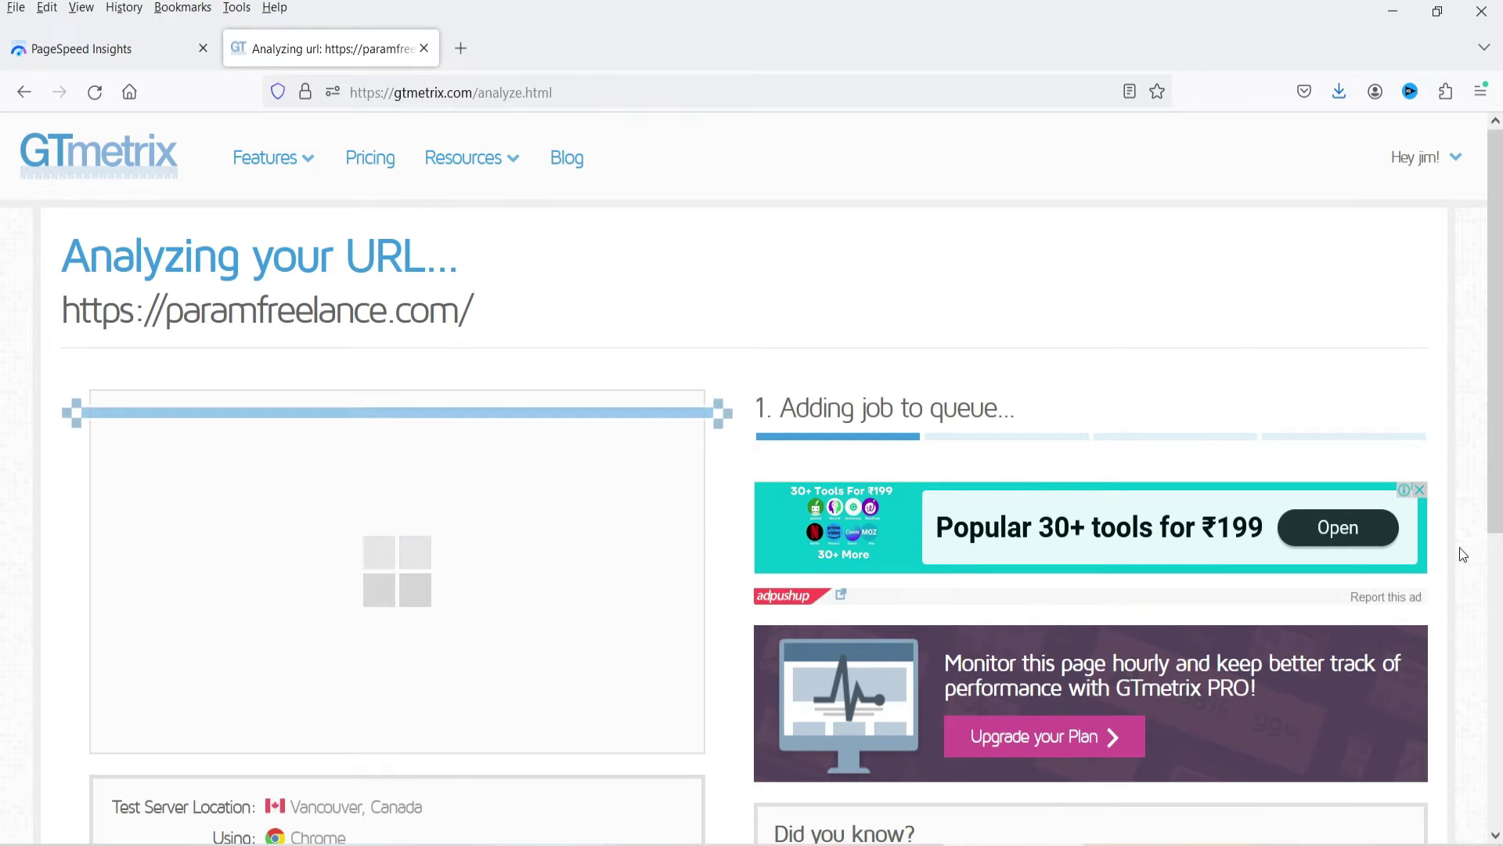
{"action": "key", "text": "ctrl+Tab"}
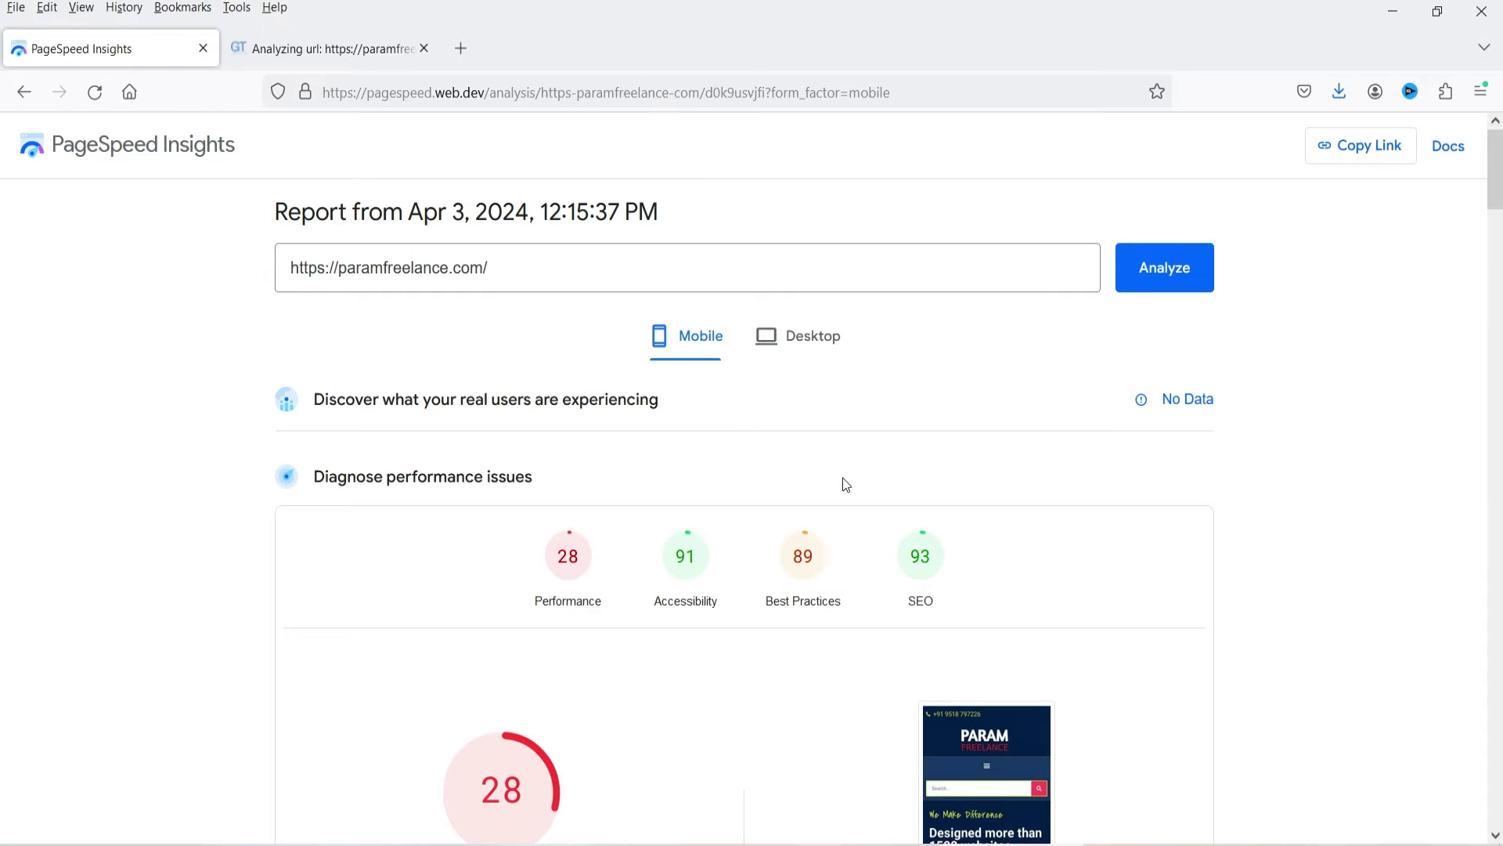
Compare mobile Performance 28 with desktop scores 47, 90, 93 and 92.
{"action": "scroll", "coordinate": [269, 443], "scroll_direction": "down", "scroll_amount": 2}
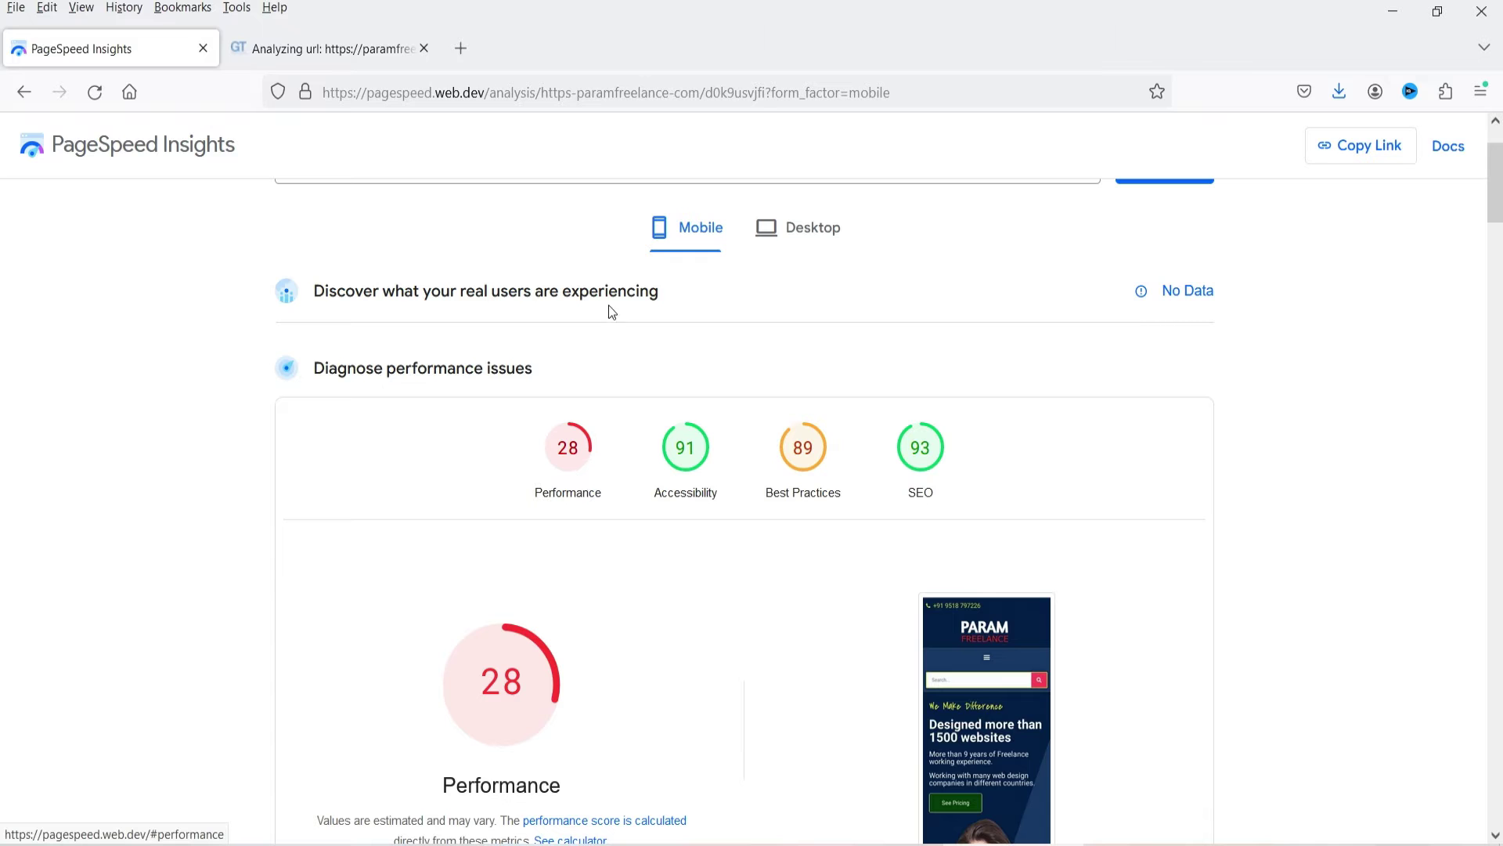
{"action": "left_click", "coordinate": [810, 238]}
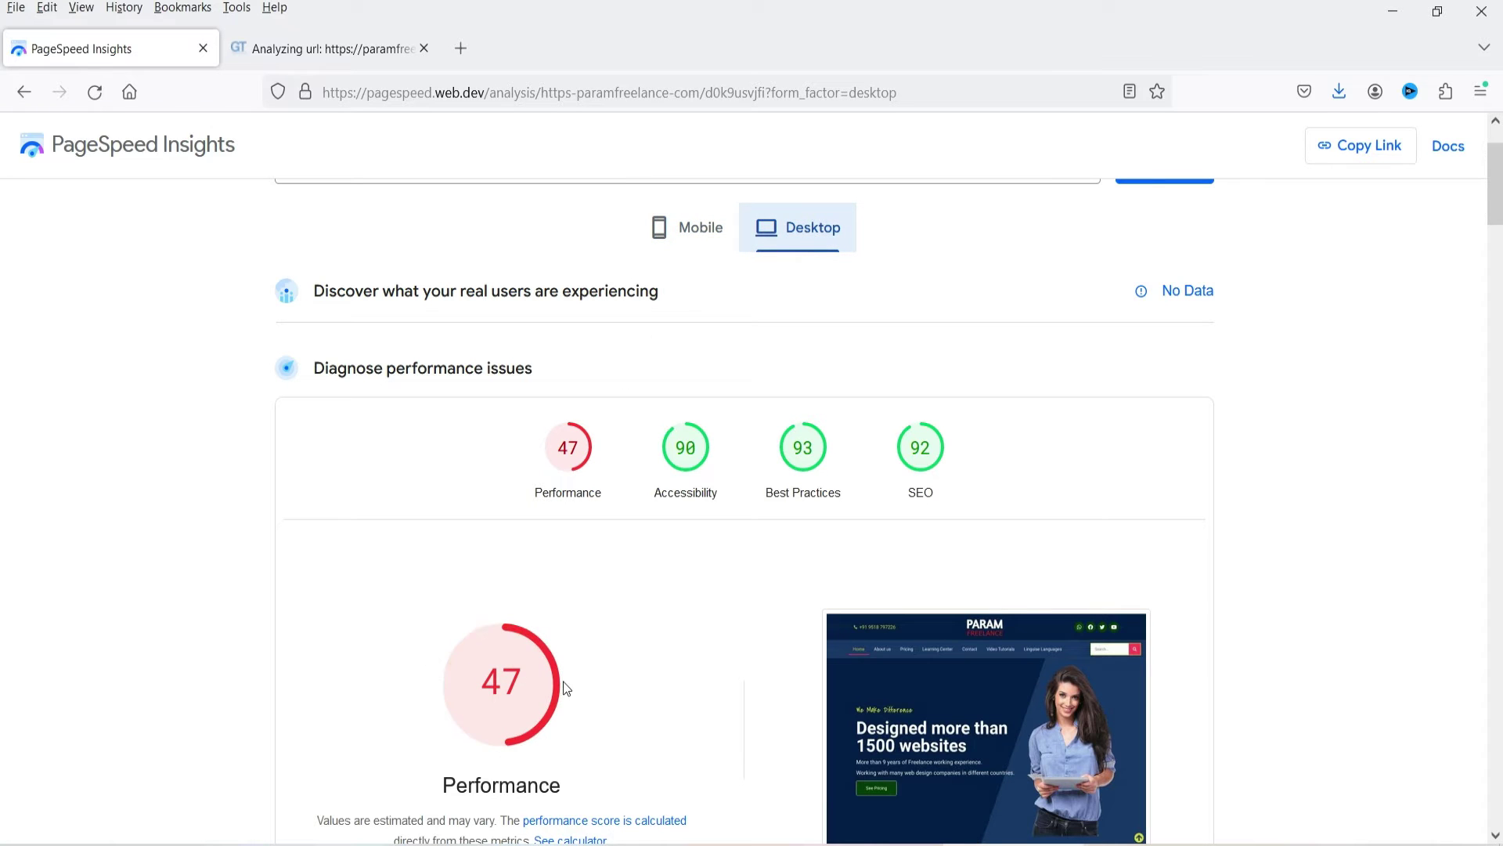
{"action": "scroll", "coordinate": [1346, 440], "scroll_direction": "up", "scroll_amount": 2}
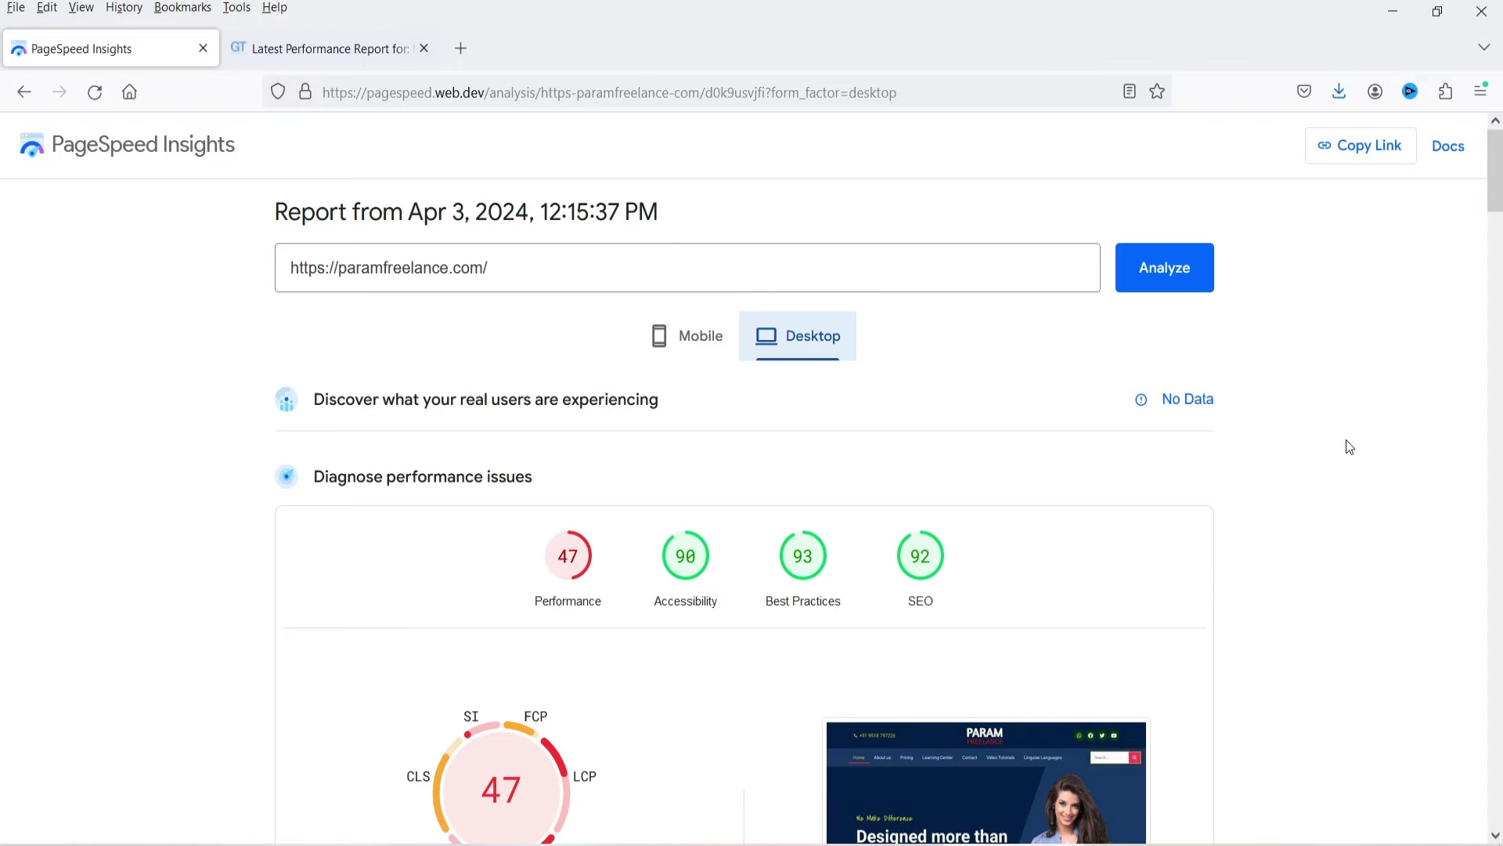
{"action": "left_click", "coordinate": [338, 69]}
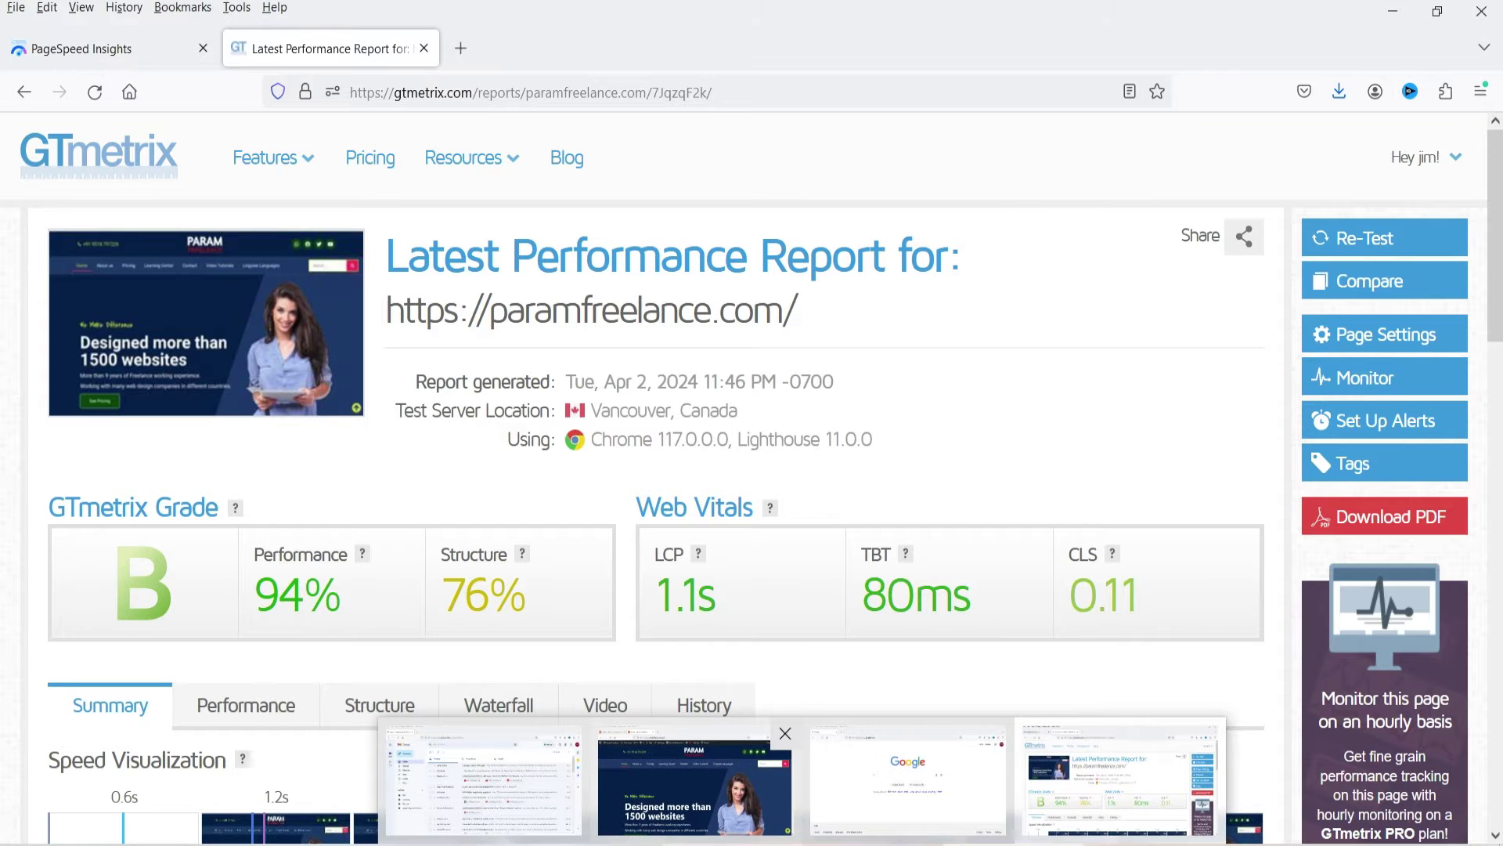
Note GTmetrix grade B, then type 'airlift' in the other Firefox window's address bar.
{"action": "key", "text": "alt+Tab"}
{"action": "key", "text": "ctrl+l"}
{"action": "type", "text": "air"}
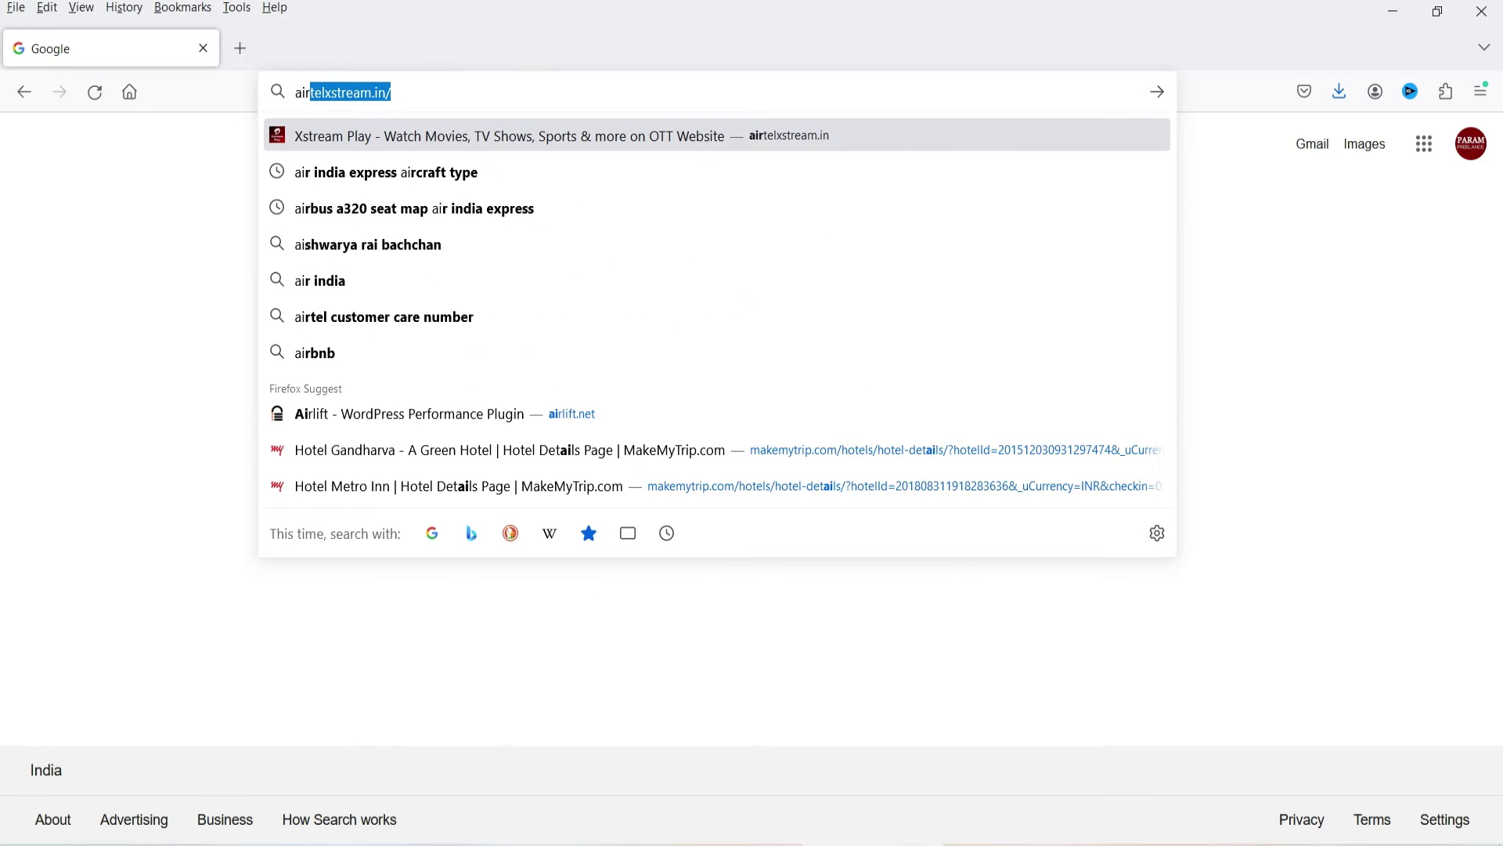
{"action": "type", "text": "lift"}
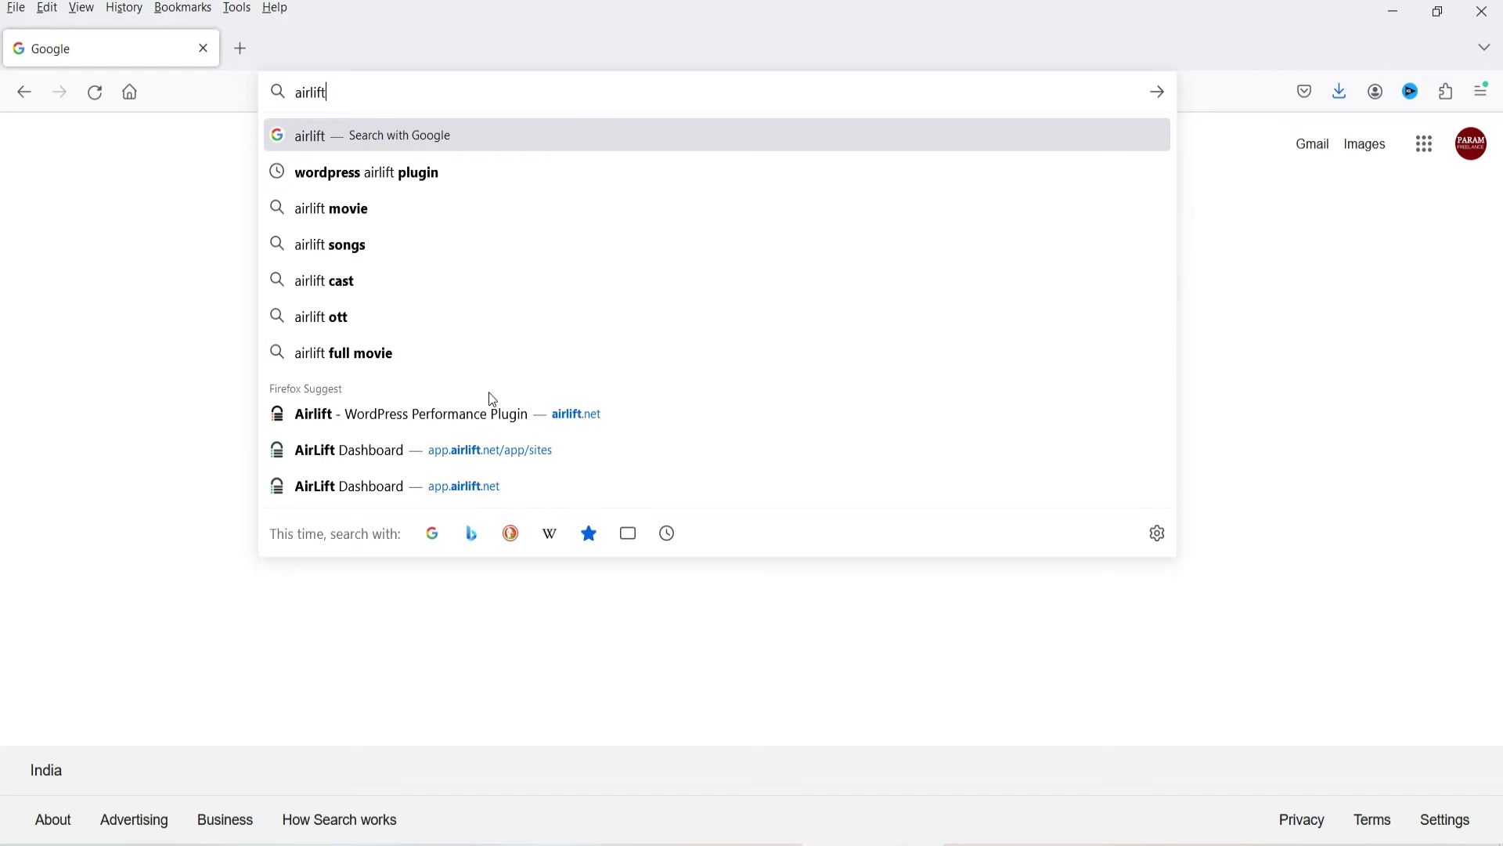
Open airlift.net and reach its sign-in page.
{"action": "left_click", "coordinate": [366, 411]}
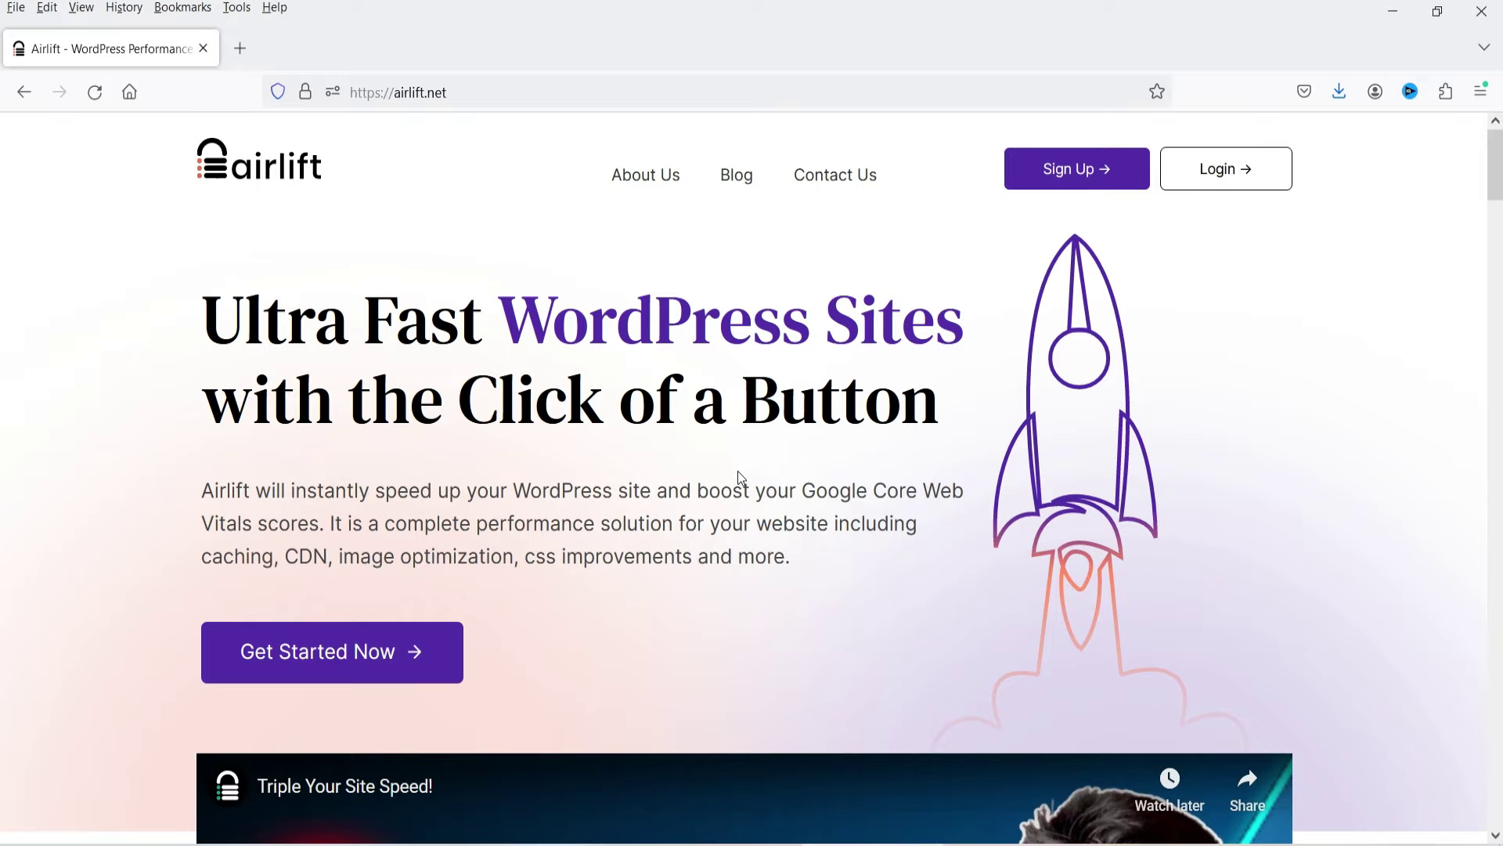
{"action": "left_click", "coordinate": [1082, 172]}
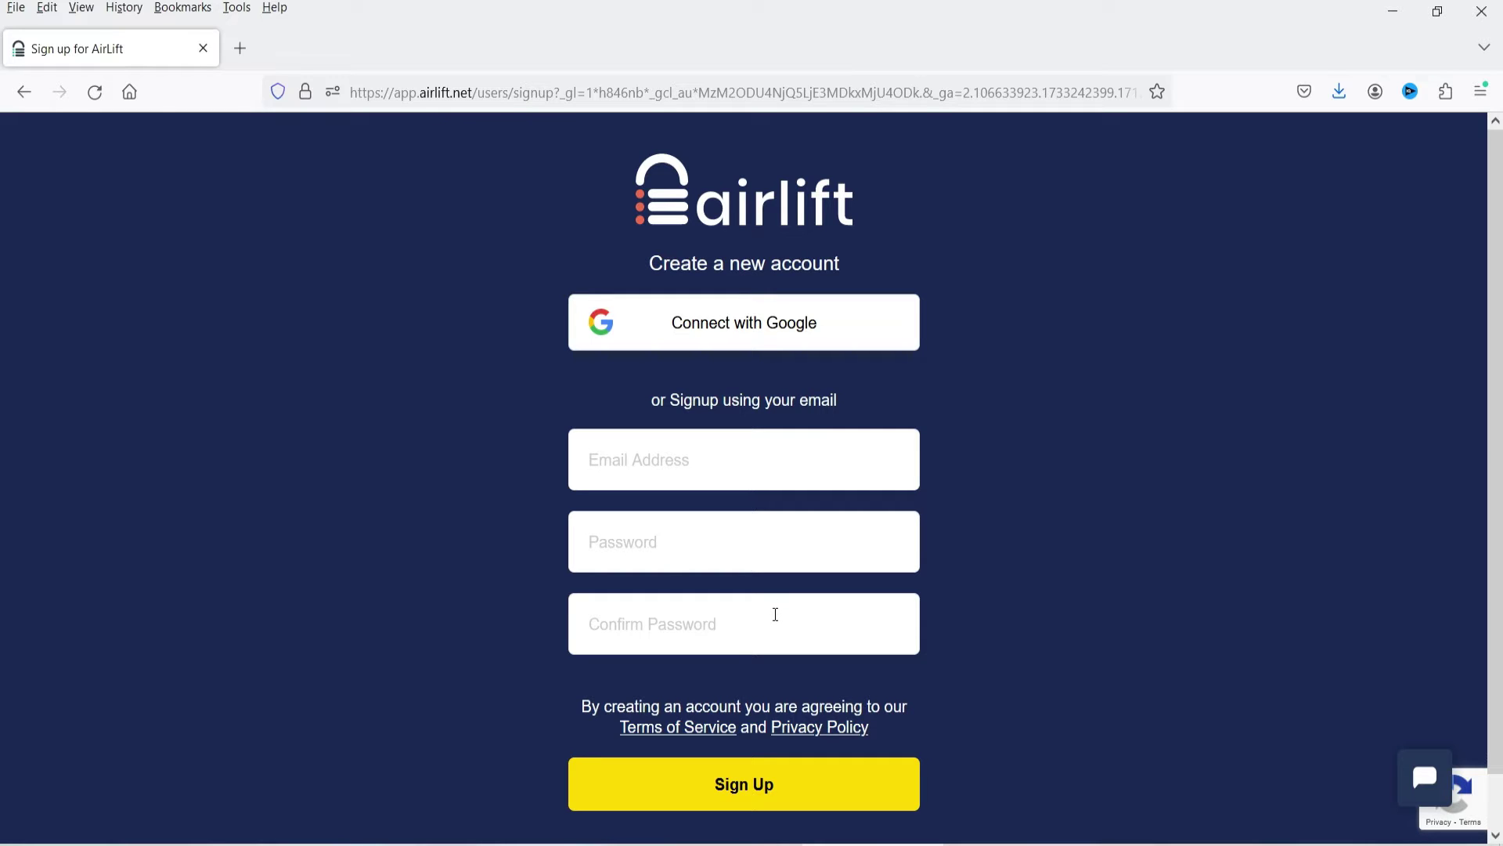
{"action": "left_click", "coordinate": [20, 99]}
{"action": "left_click", "coordinate": [1212, 174]}
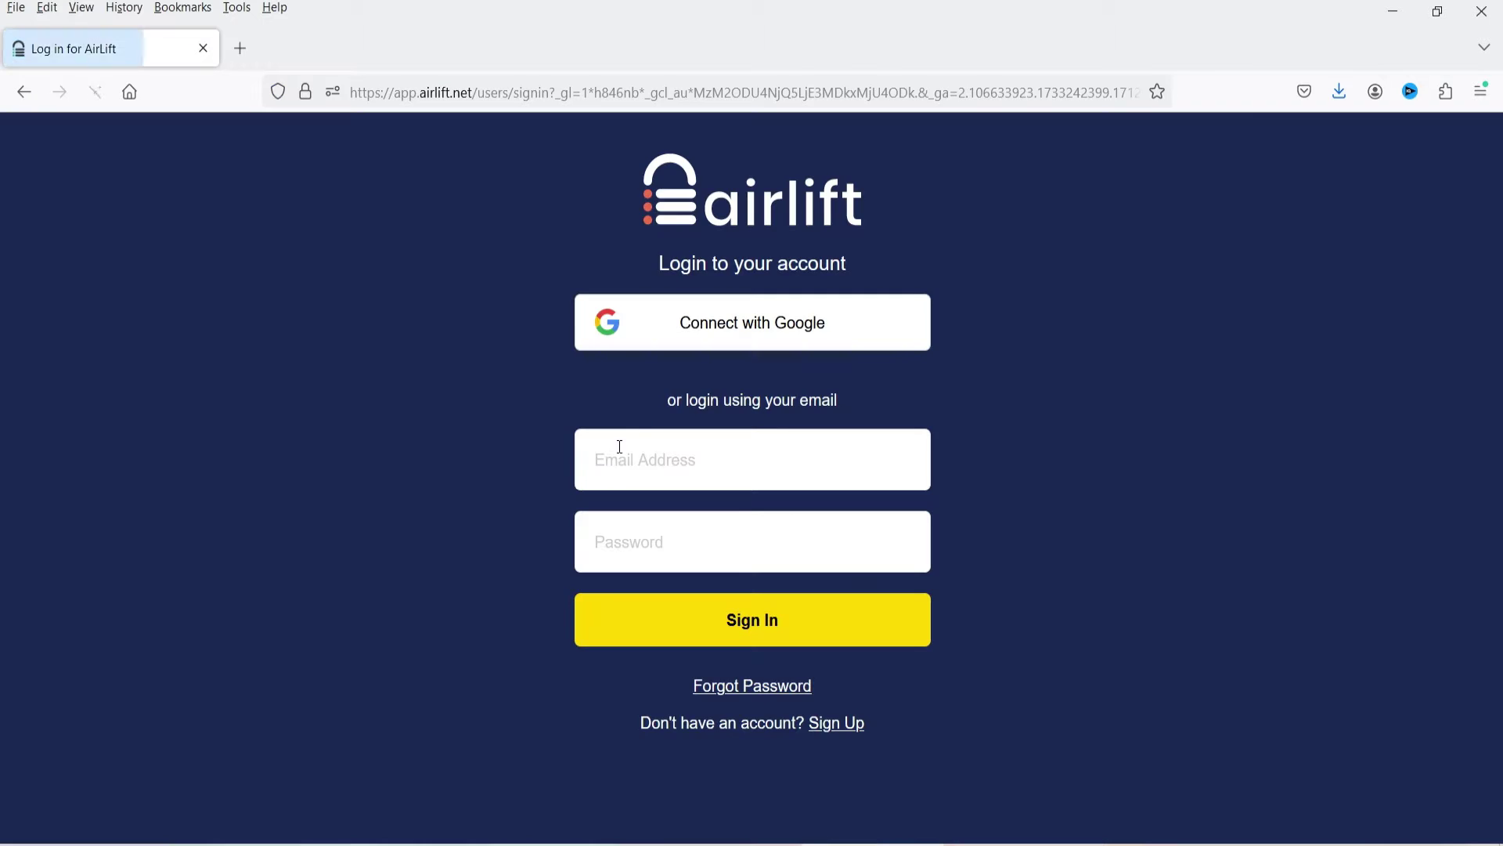
Sign in to AirLift with the account e-mail and password.
{"action": "left_click", "coordinate": [617, 447]}
{"action": "key", "text": "Tab"}
{"action": "key", "text": "Return"}
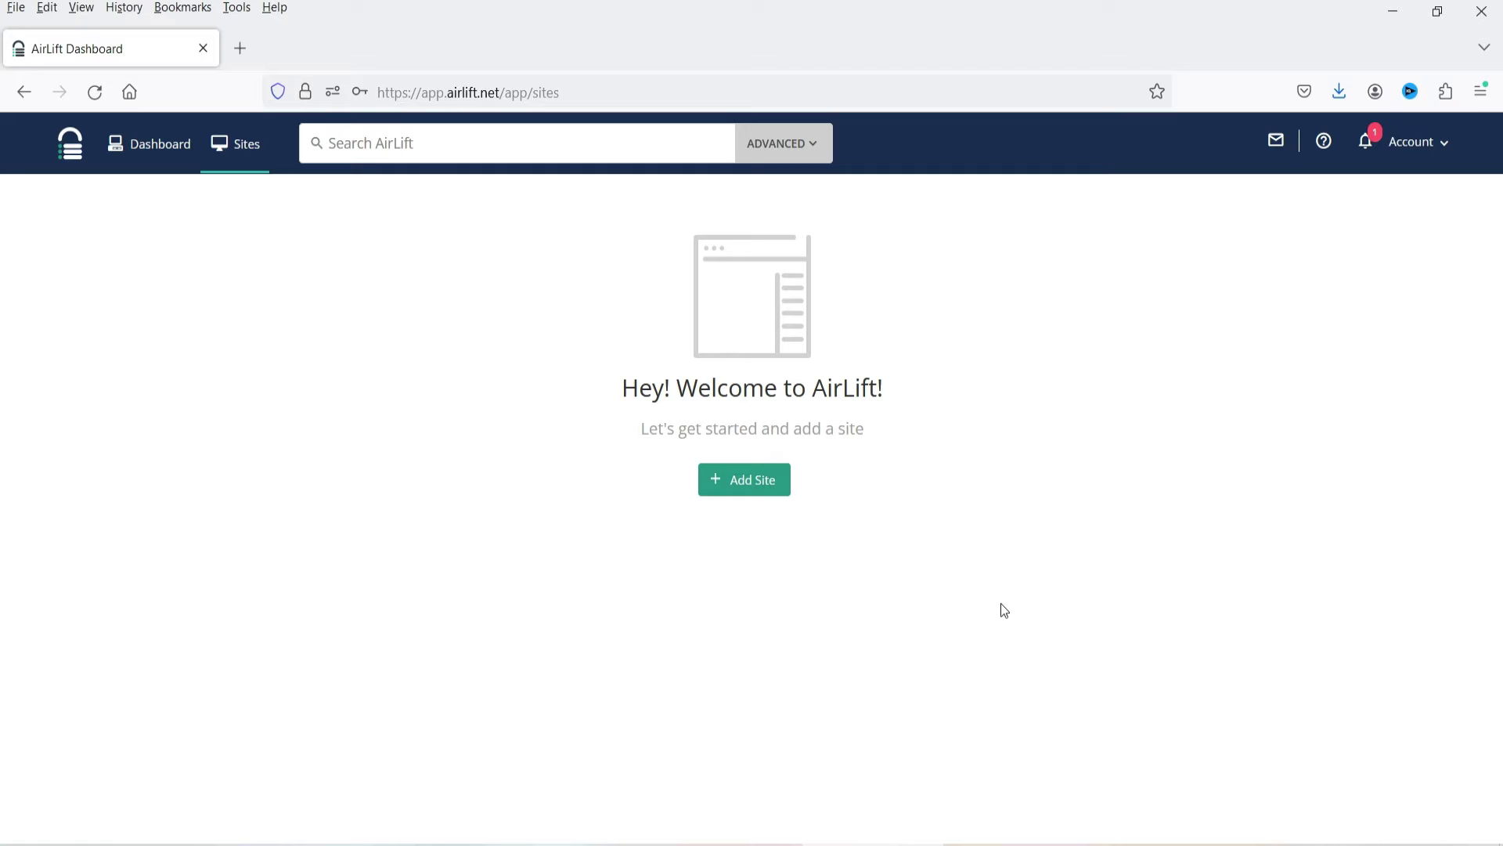
Add paramfreelance.com as a new site in AirLift.
{"action": "left_click", "coordinate": [744, 484]}
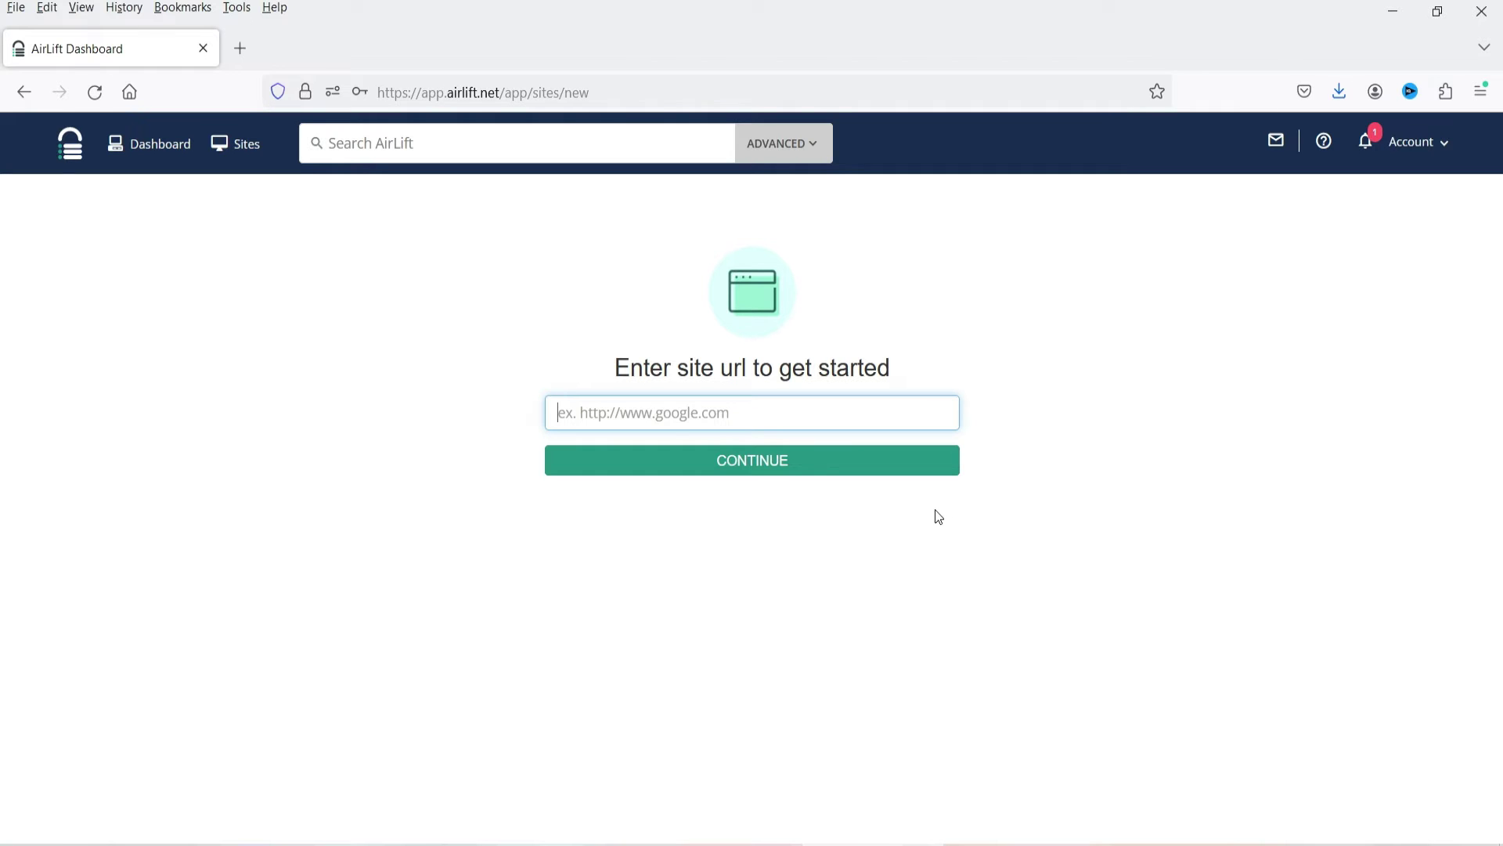
{"action": "type", "text": "https://paramfreelance.com/"}
{"action": "left_click", "coordinate": [1032, 577]}
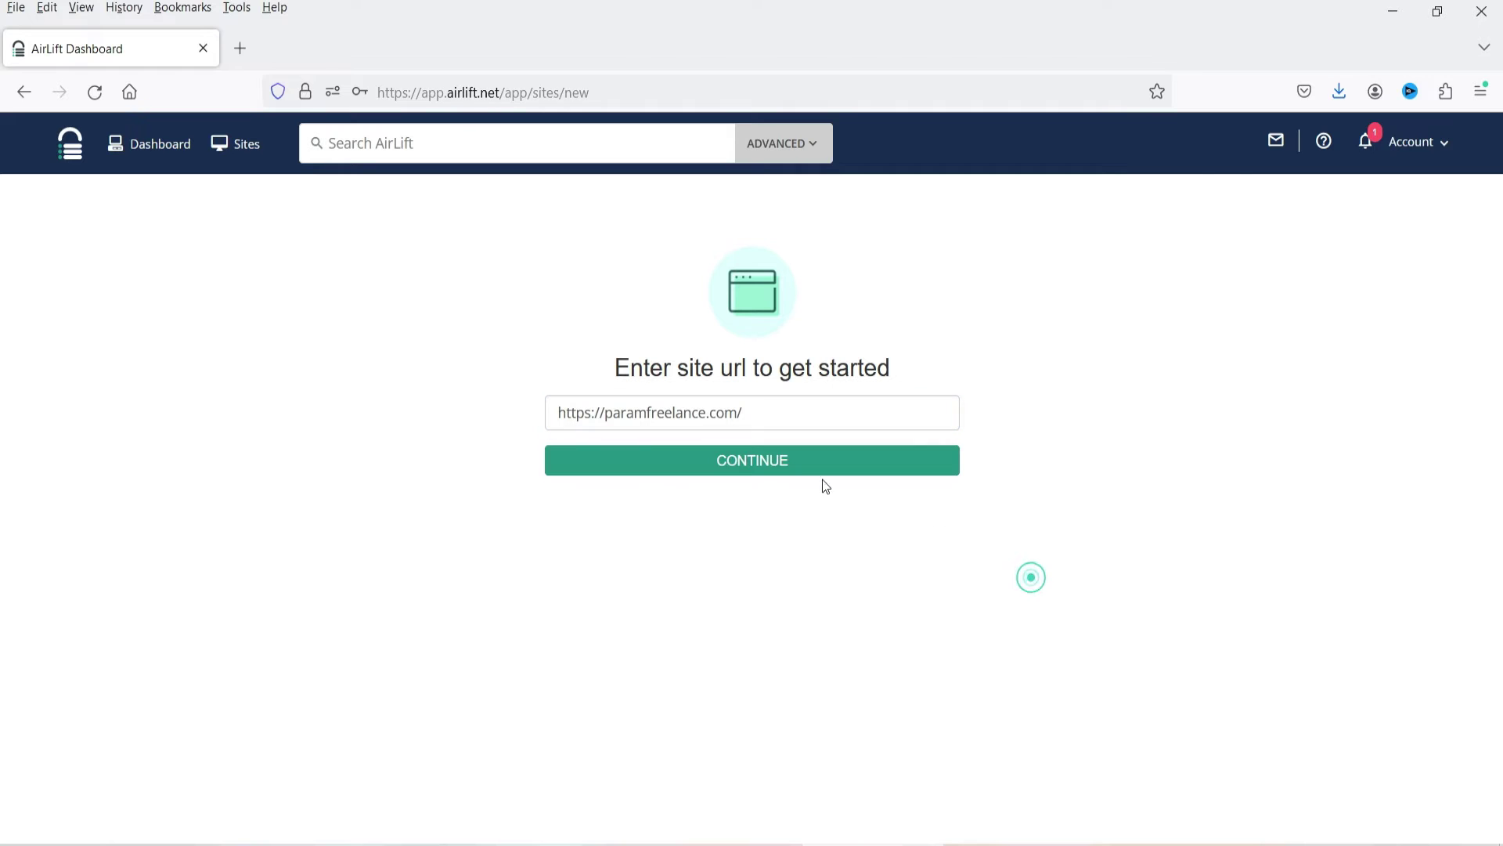
{"action": "left_click", "coordinate": [762, 468]}
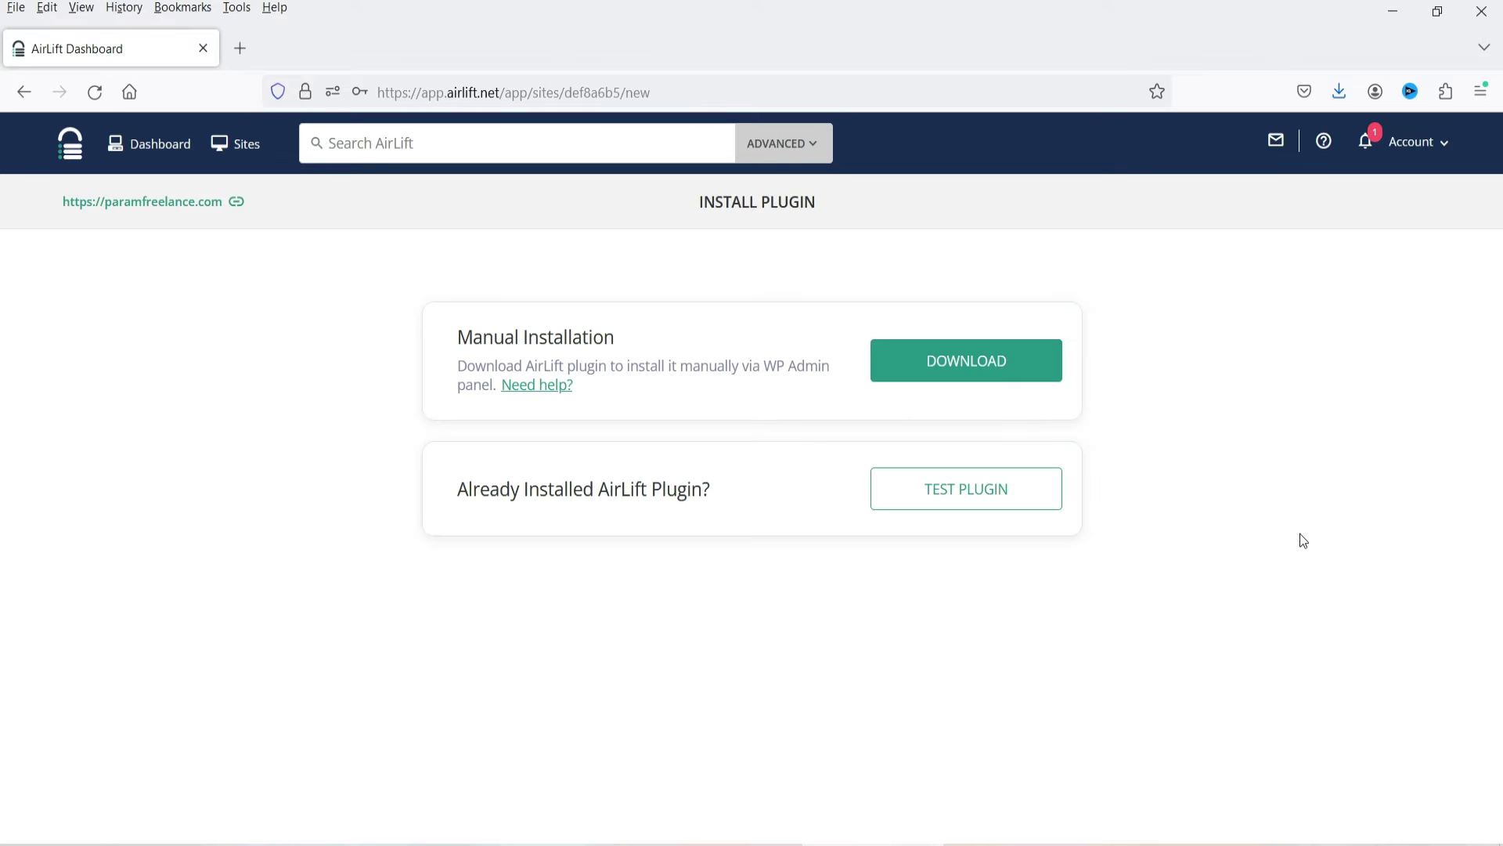
Start the AirLift plugin download, cancel the save prompt, and begin adding a WordPress plugin.
{"action": "left_click", "coordinate": [963, 364]}
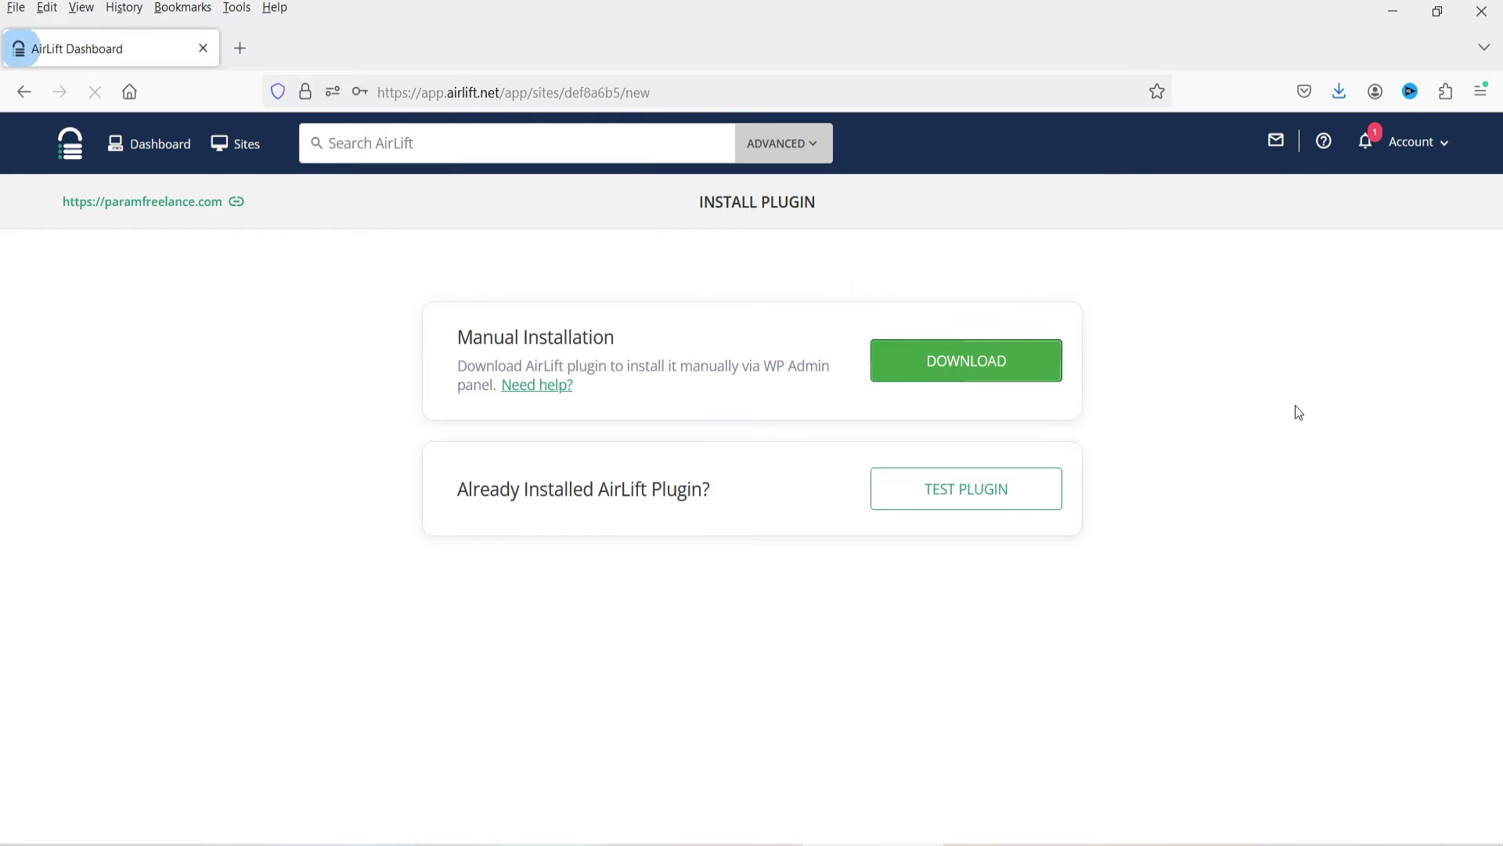
{"action": "left_click", "coordinate": [679, 462]}
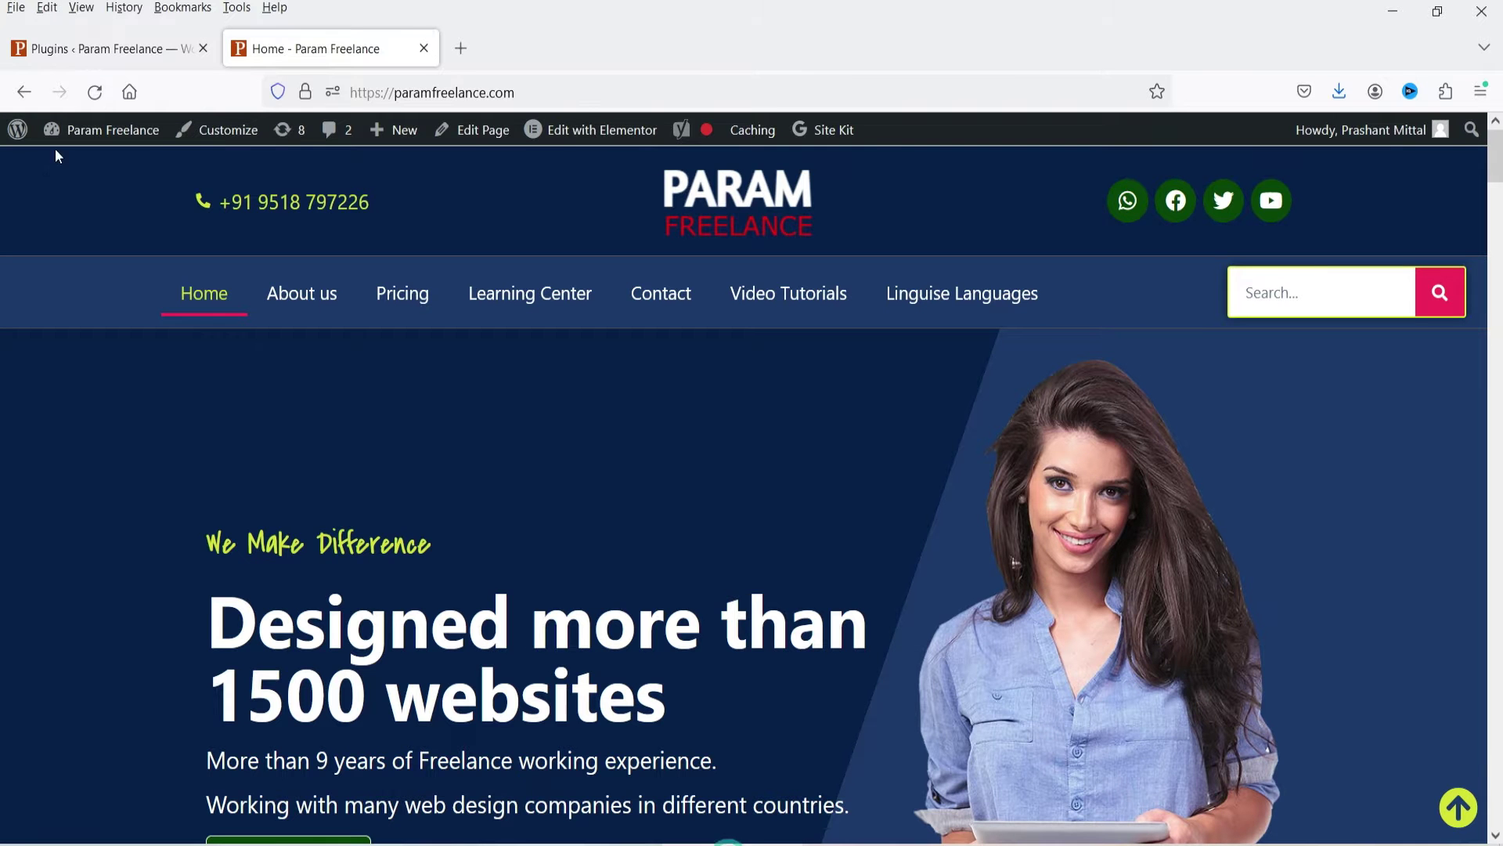
{"action": "left_click", "coordinate": [69, 47]}
{"action": "left_click", "coordinate": [305, 182]}
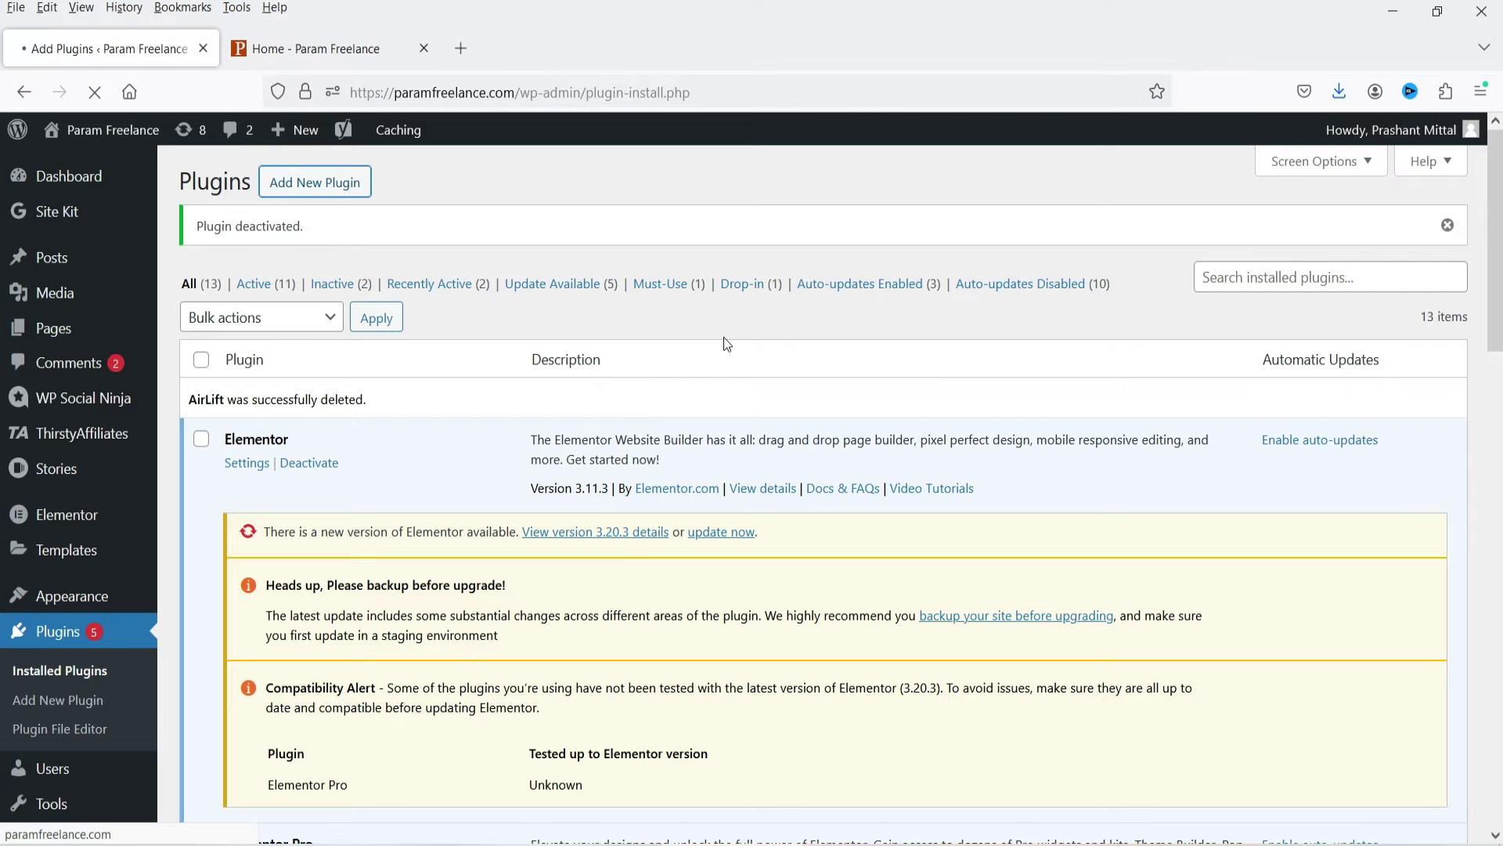
Upload airlift.zip, install and activate it, then open the AirLift admin page.
{"action": "left_click", "coordinate": [349, 184]}
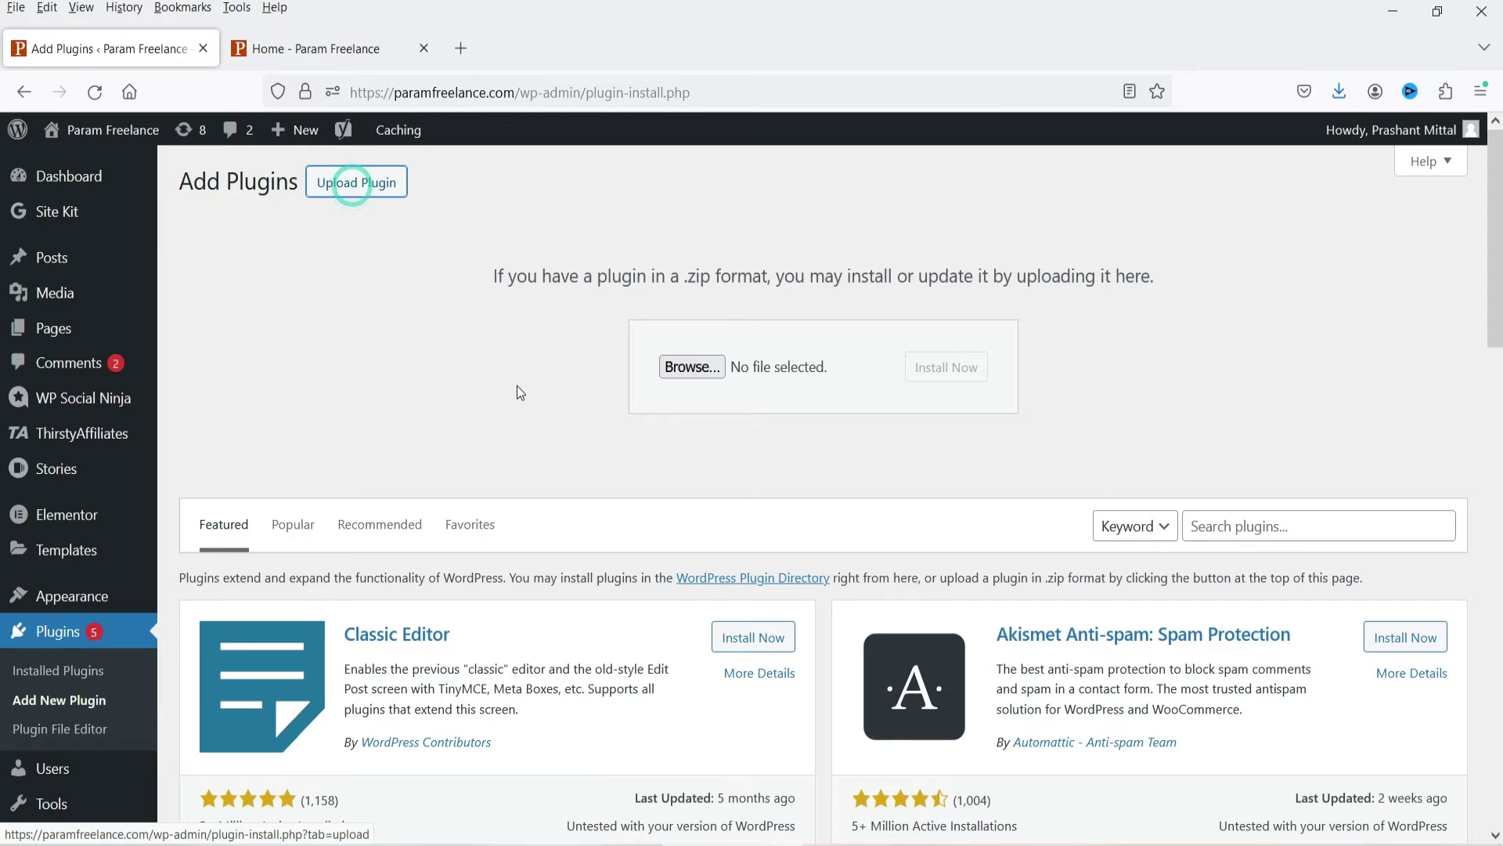
{"action": "left_click", "coordinate": [705, 370]}
{"action": "double_click", "coordinate": [475, 181]}
{"action": "left_click", "coordinate": [929, 367]}
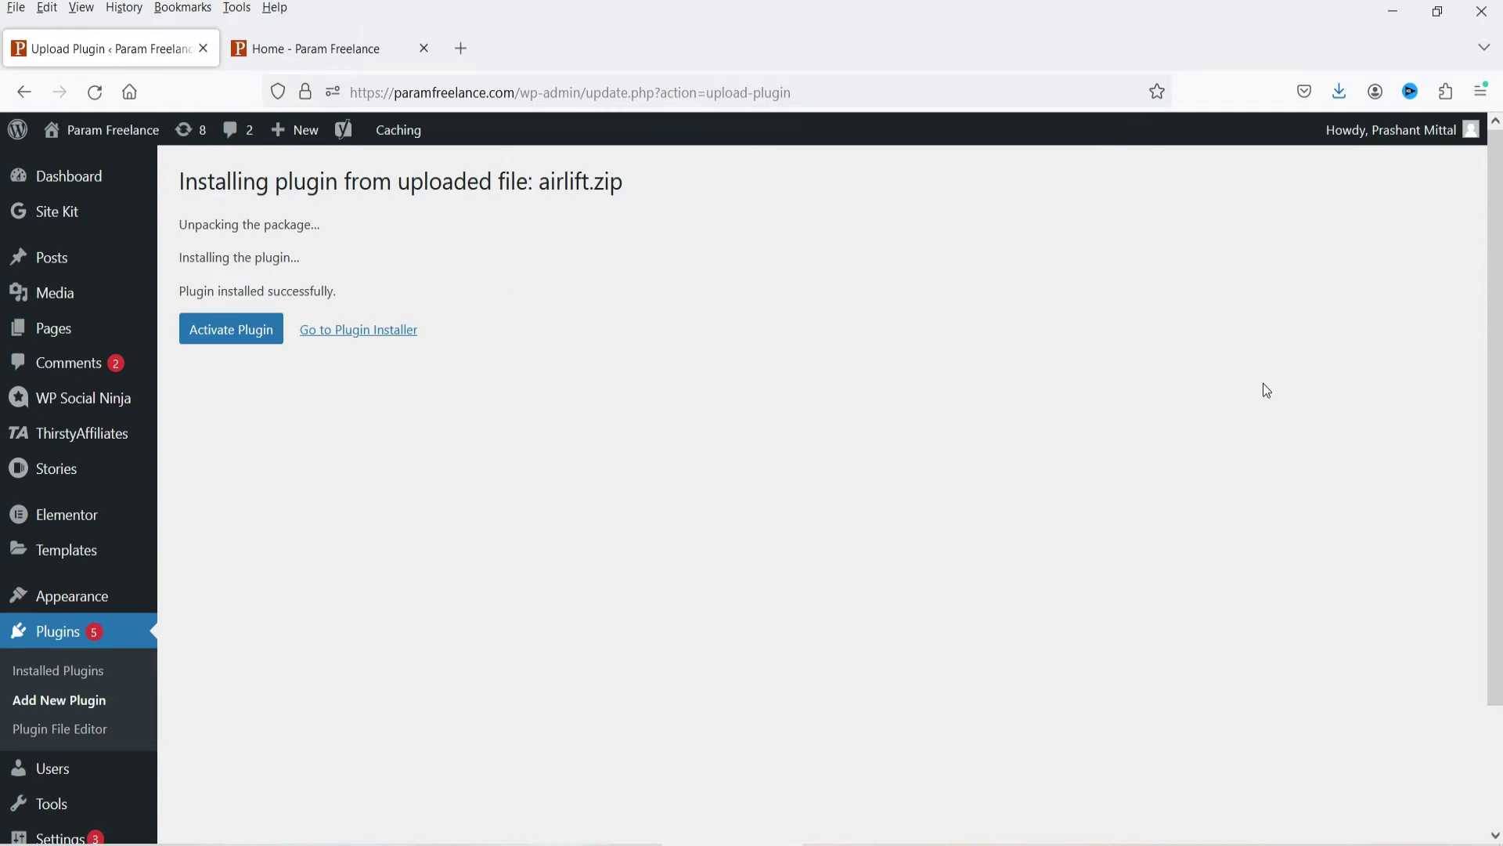
{"action": "left_click", "coordinate": [230, 333]}
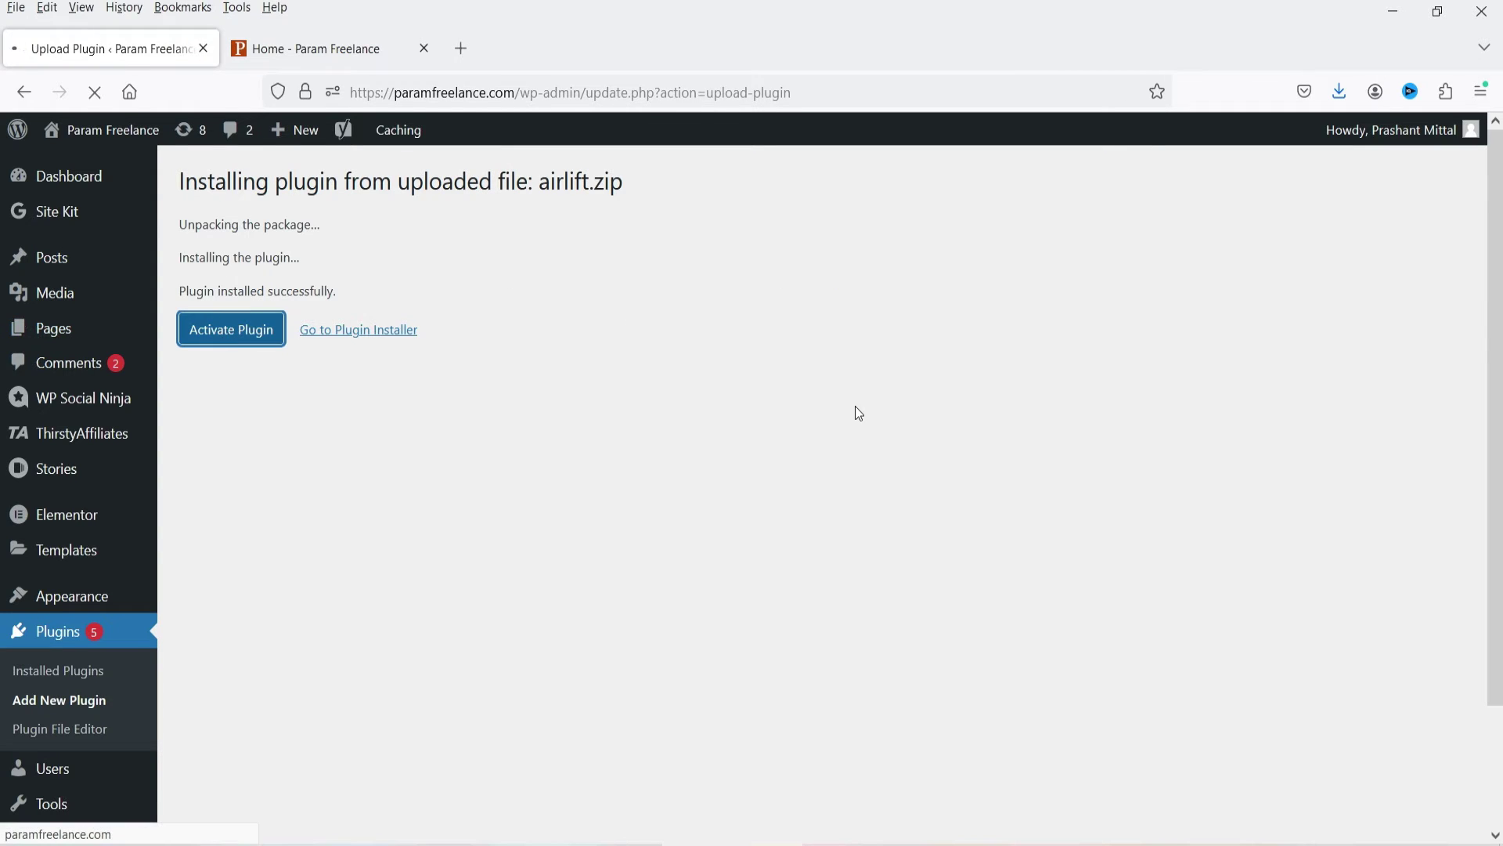
{"action": "scroll", "coordinate": [70, 553], "scroll_direction": "down", "scroll_amount": 6}
{"action": "left_click", "coordinate": [53, 744]}
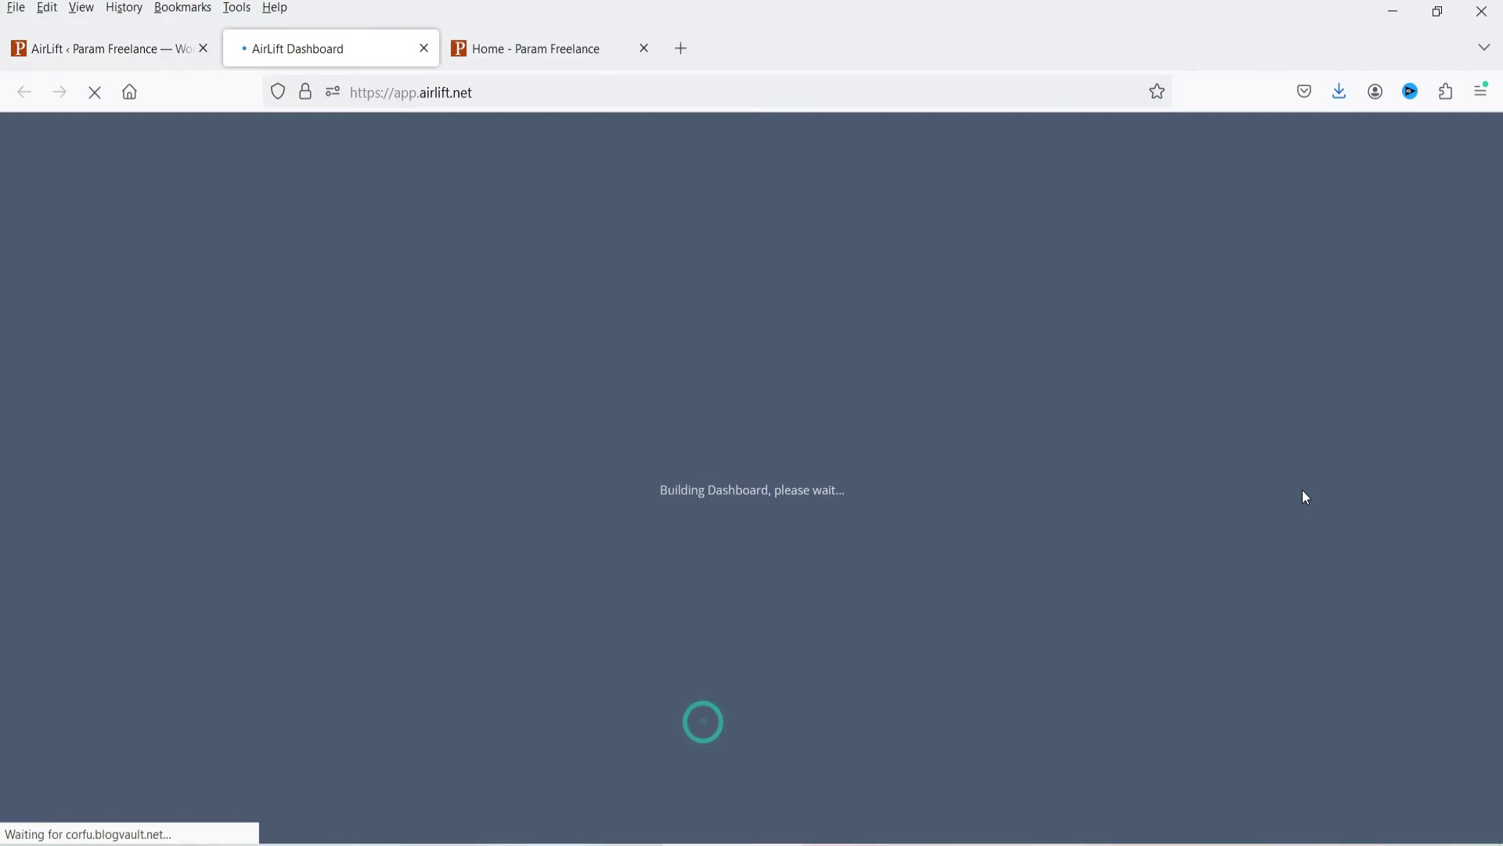
Scroll through the optimization metrics: score 37, 135.53 KB, 5.00s load, 35 JS, 25 CSS.
{"action": "scroll", "coordinate": [1365, 448], "scroll_direction": "down", "scroll_amount": 1}
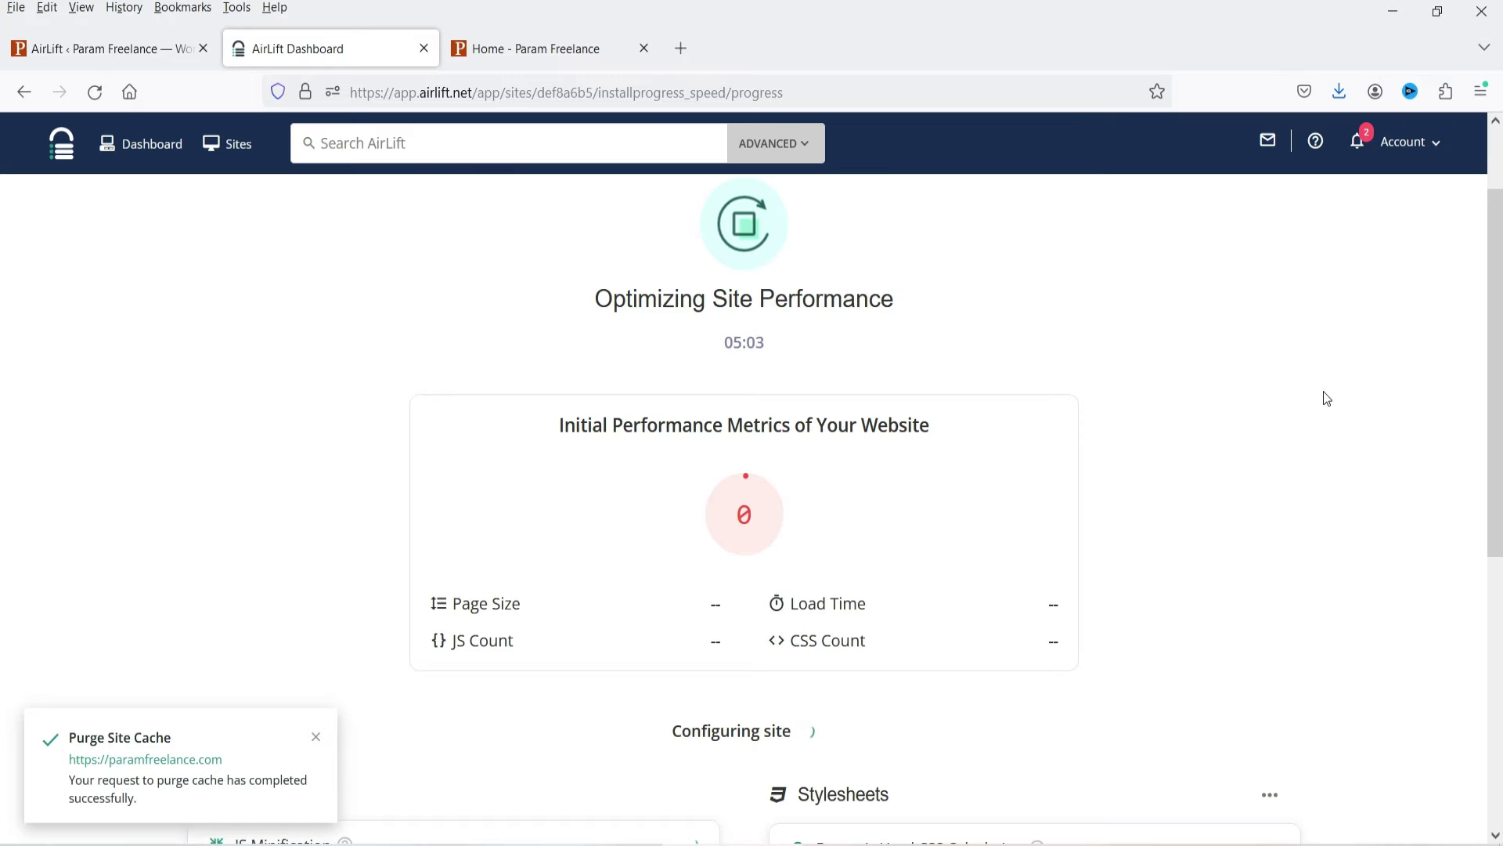
{"action": "scroll", "coordinate": [725, 320], "scroll_direction": "down", "scroll_amount": 5}
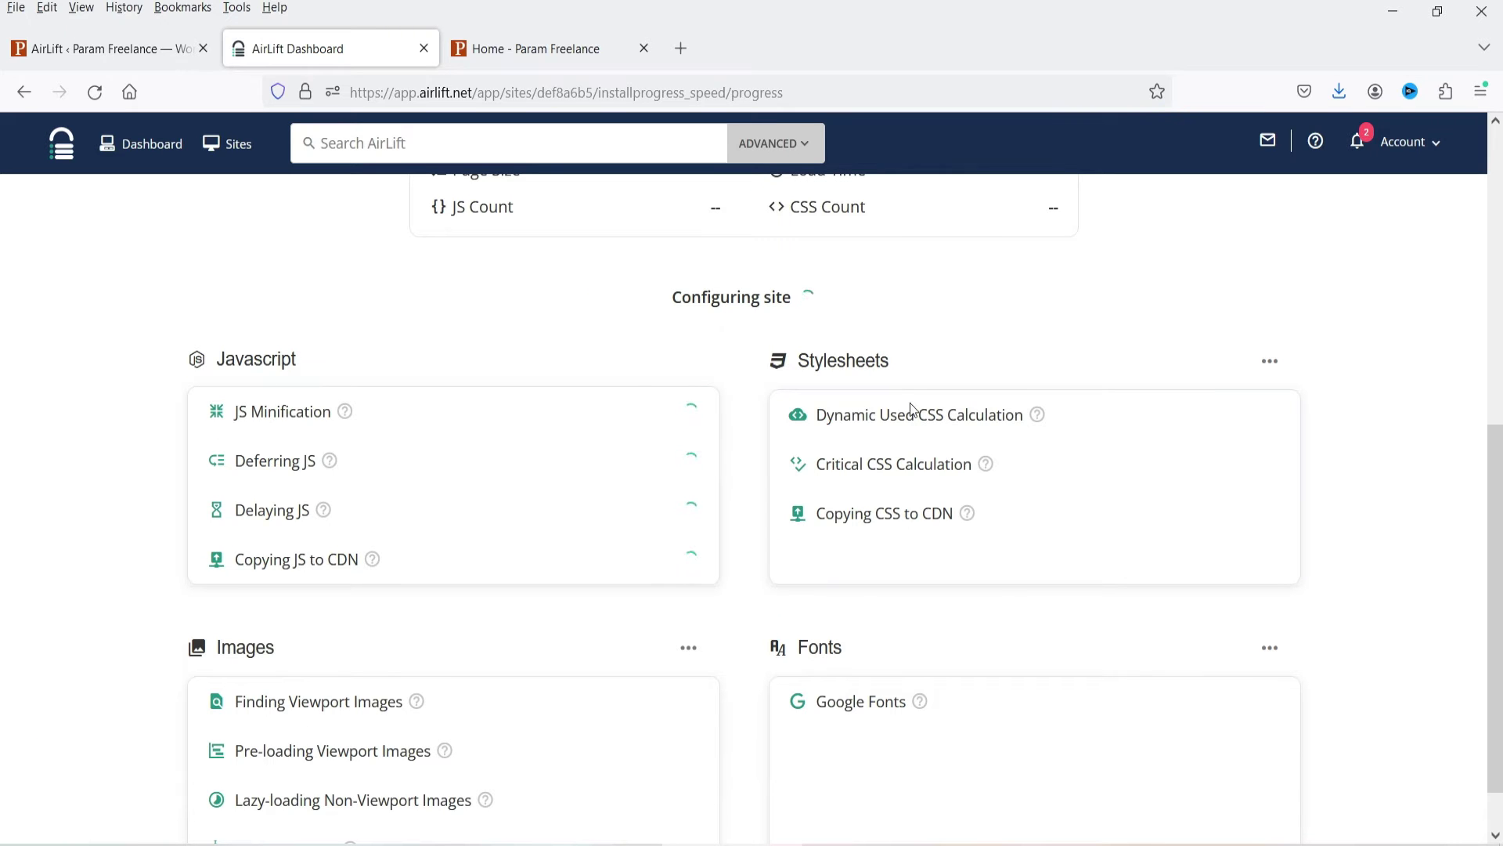
{"action": "scroll", "coordinate": [906, 345], "scroll_direction": "down", "scroll_amount": 1}
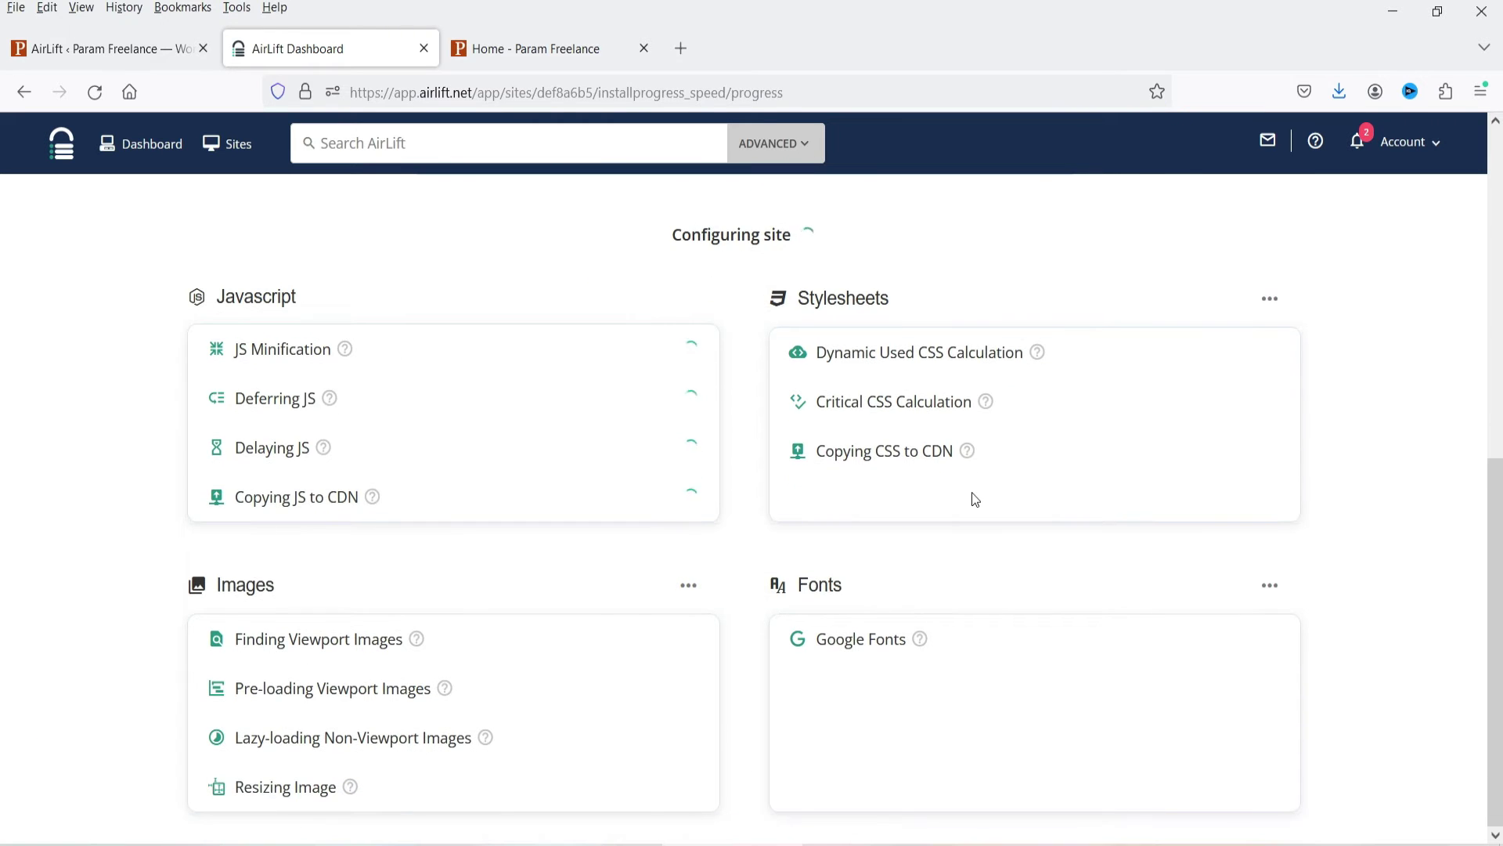
{"action": "scroll", "coordinate": [1359, 458], "scroll_direction": "up", "scroll_amount": 7}
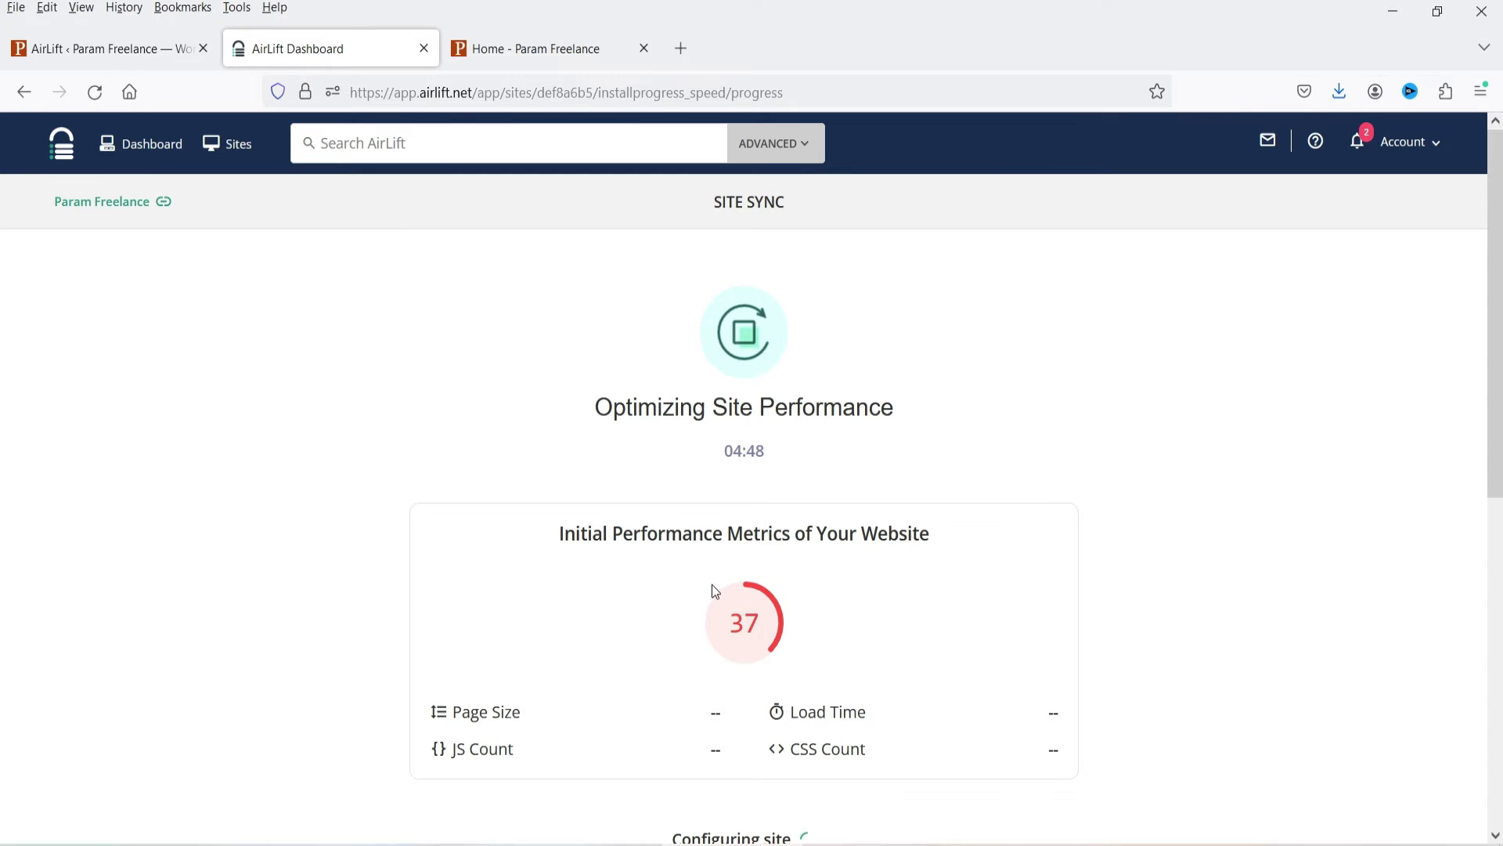
{"action": "scroll", "coordinate": [829, 638], "scroll_direction": "down", "scroll_amount": 1}
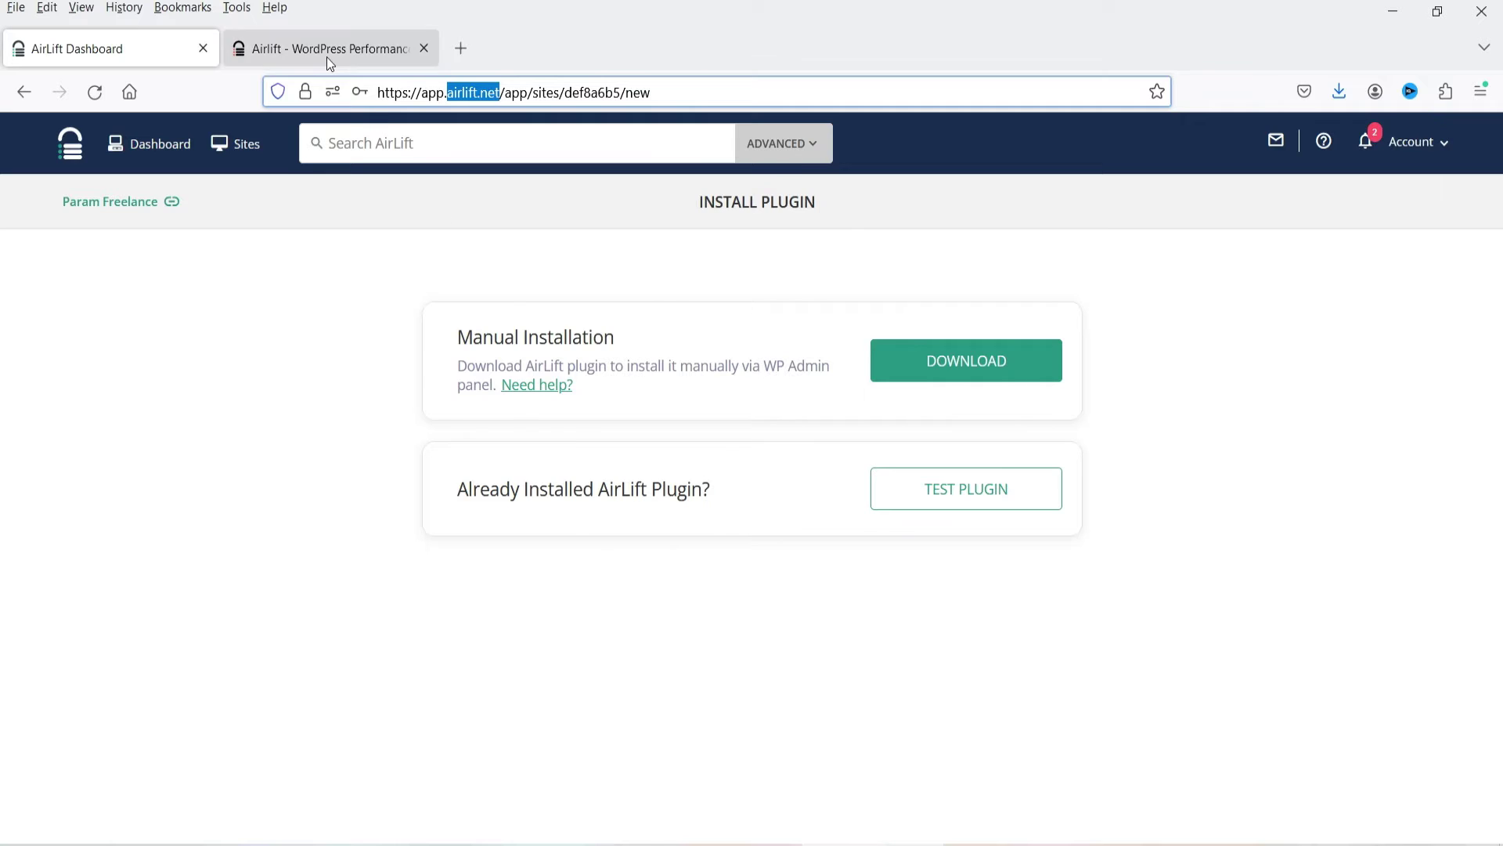
Switch to the airlift.net website and scroll down through its homepage features.
{"action": "left_click", "coordinate": [322, 54]}
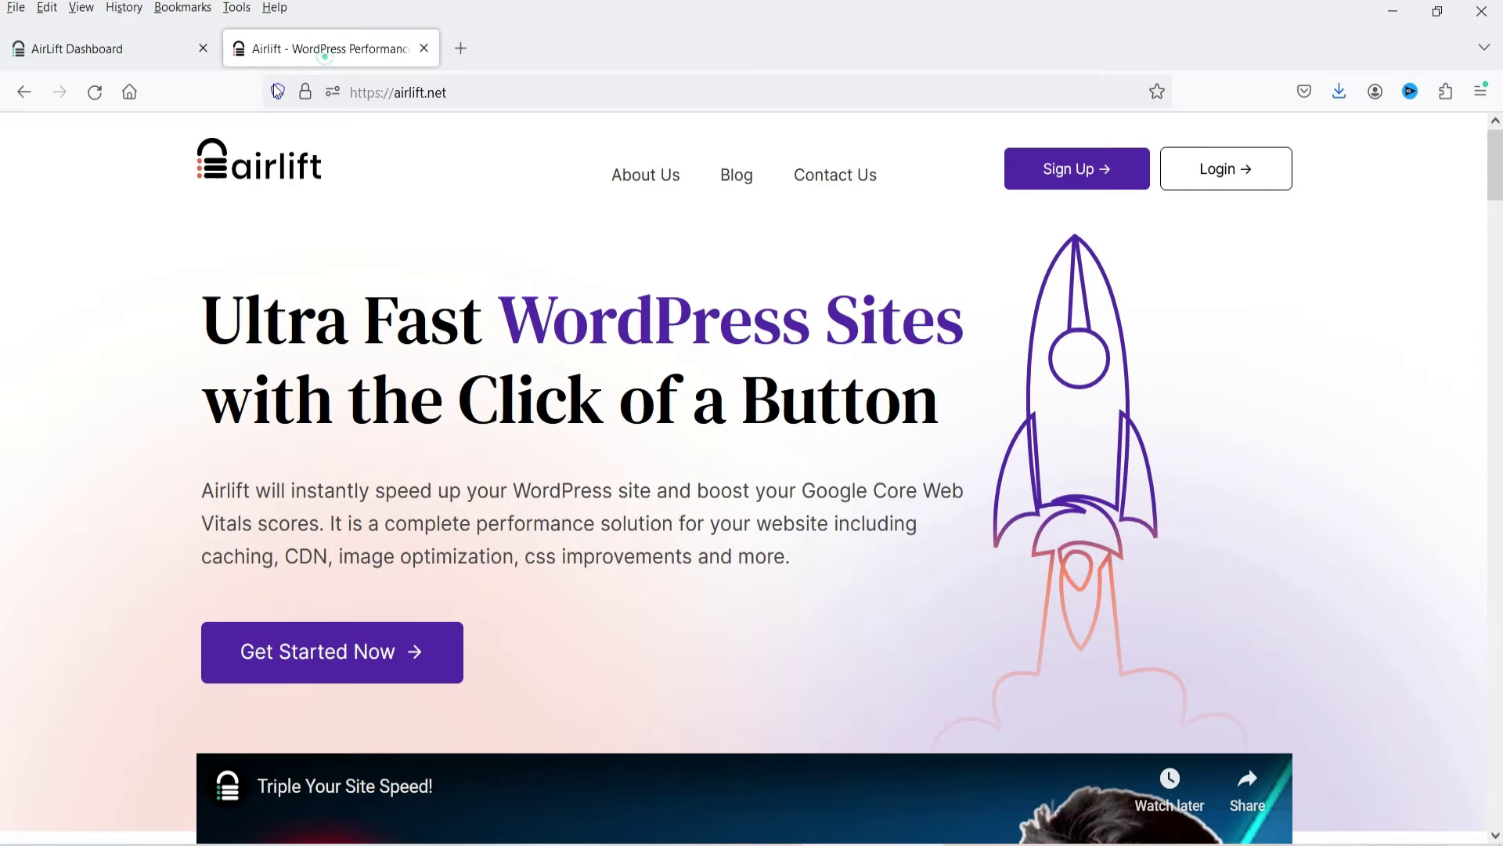
{"action": "scroll", "coordinate": [600, 421], "scroll_direction": "down", "scroll_amount": 12}
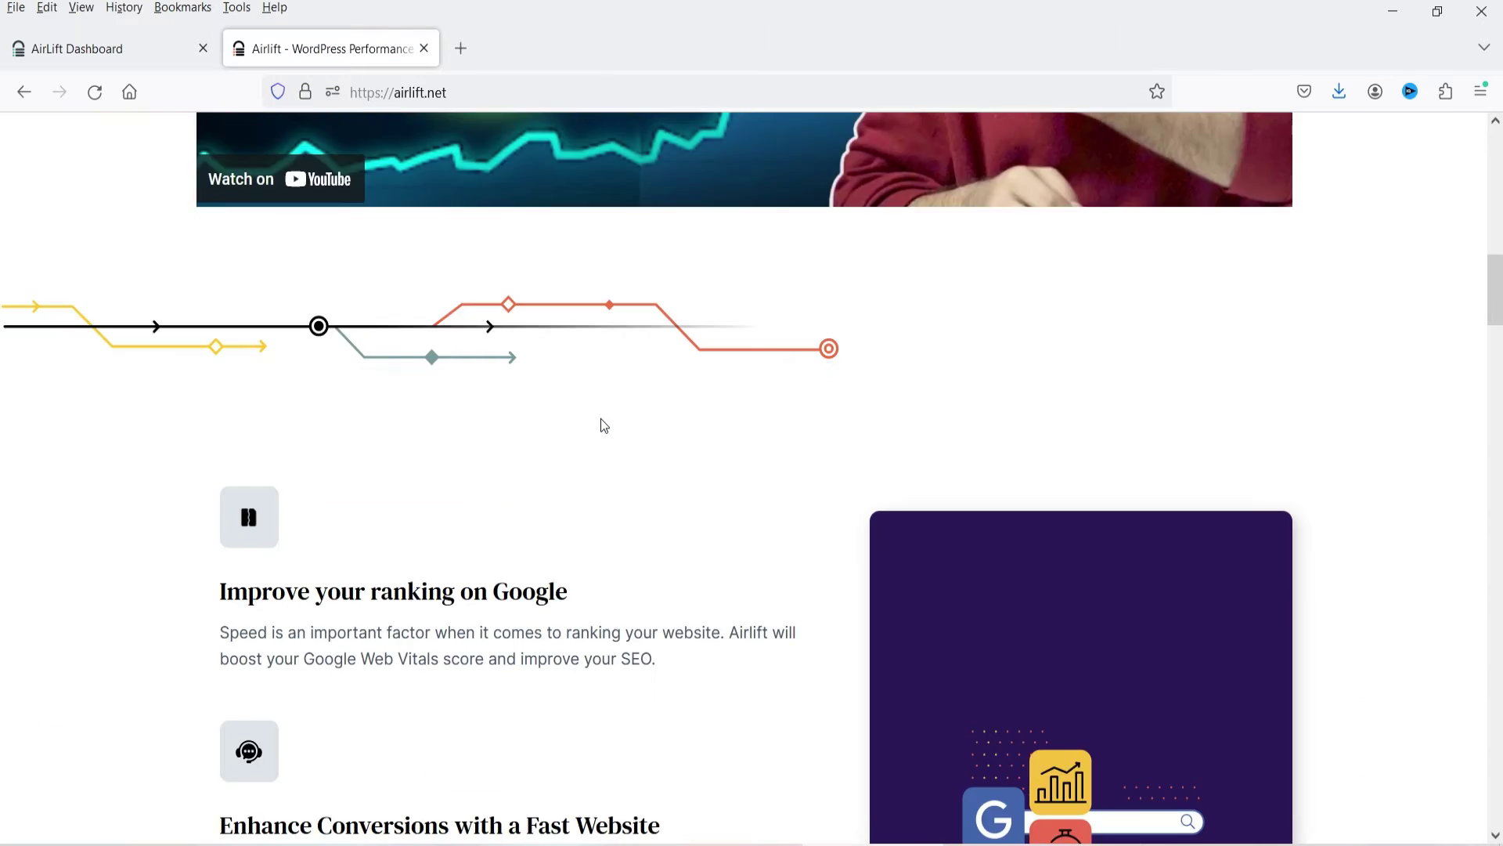
{"action": "scroll", "coordinate": [605, 426], "scroll_direction": "down", "scroll_amount": 2}
{"action": "scroll", "coordinate": [72, 519], "scroll_direction": "down", "scroll_amount": 1}
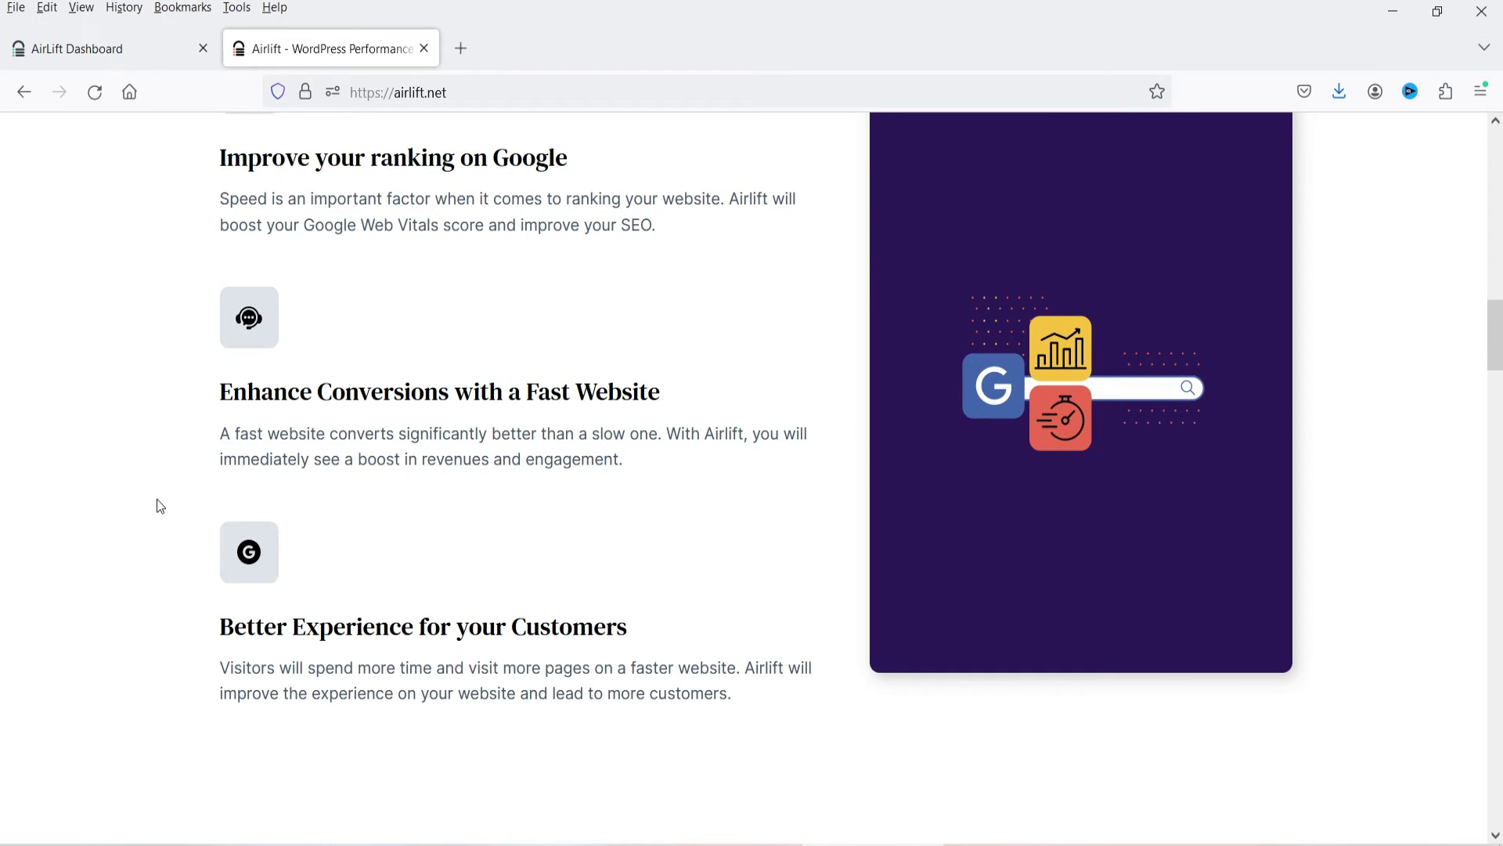
{"action": "scroll", "coordinate": [154, 504], "scroll_direction": "down", "scroll_amount": 4}
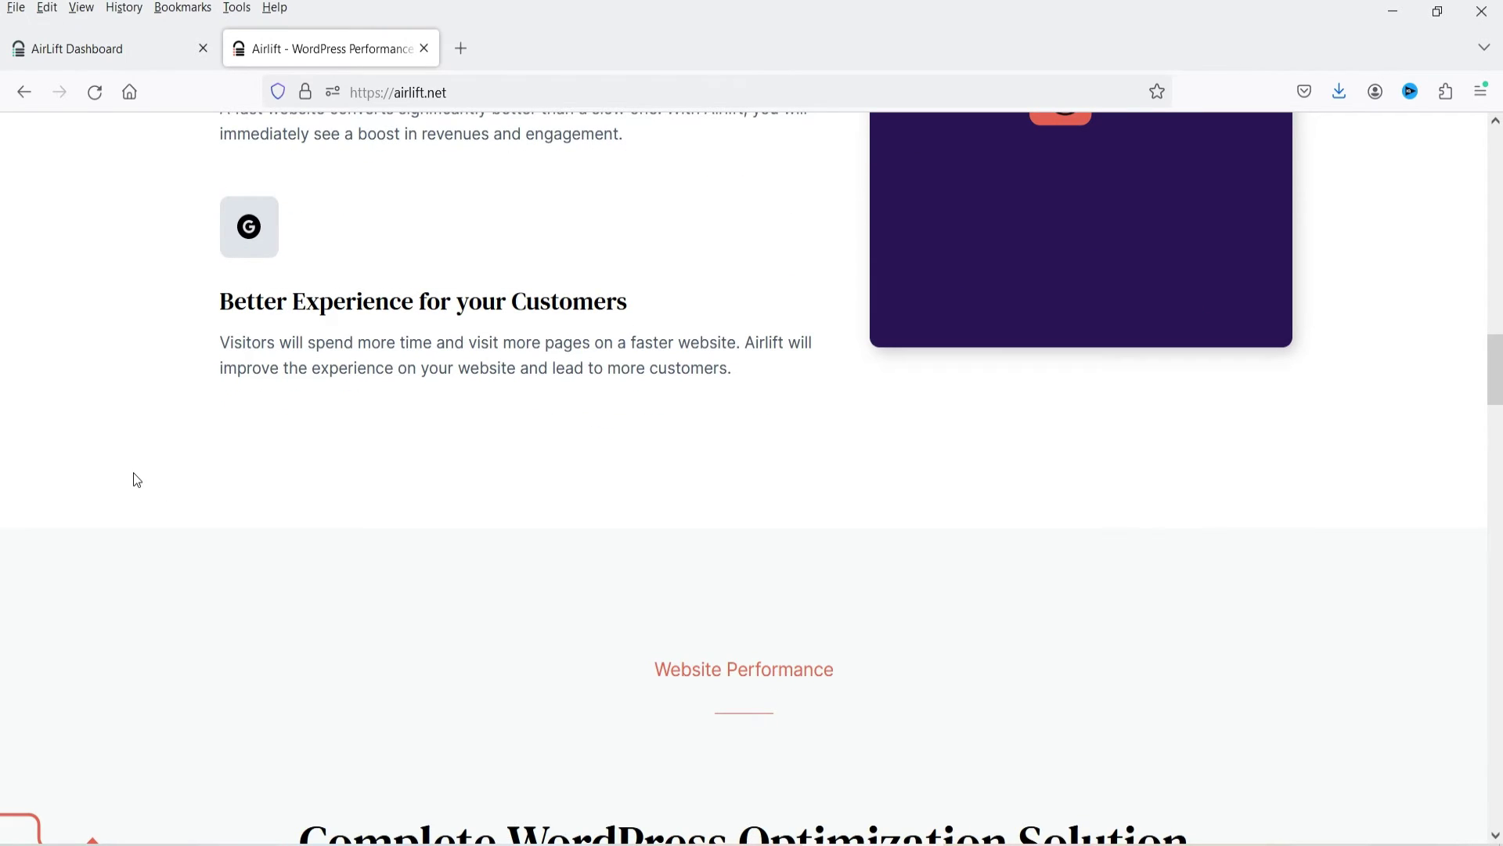
{"action": "scroll", "coordinate": [198, 437], "scroll_direction": "down", "scroll_amount": 7}
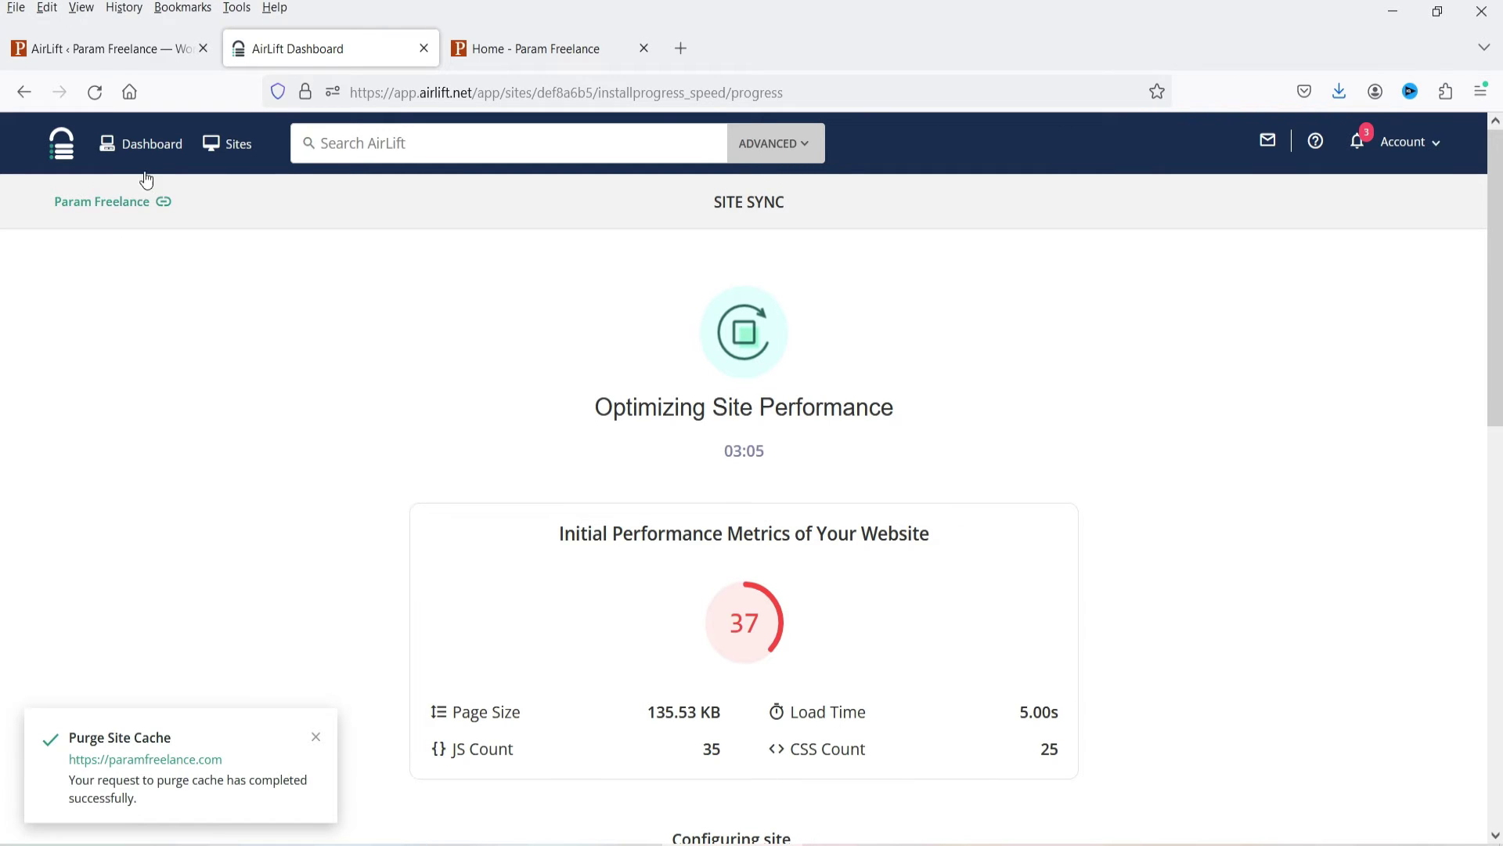
Open the AirLift Dashboard in a new tab and go to the Sites list showing Param Freelance.
{"action": "right_click", "coordinate": [147, 150]}
{"action": "left_click", "coordinate": [218, 171]}
{"action": "left_click", "coordinate": [528, 47]}
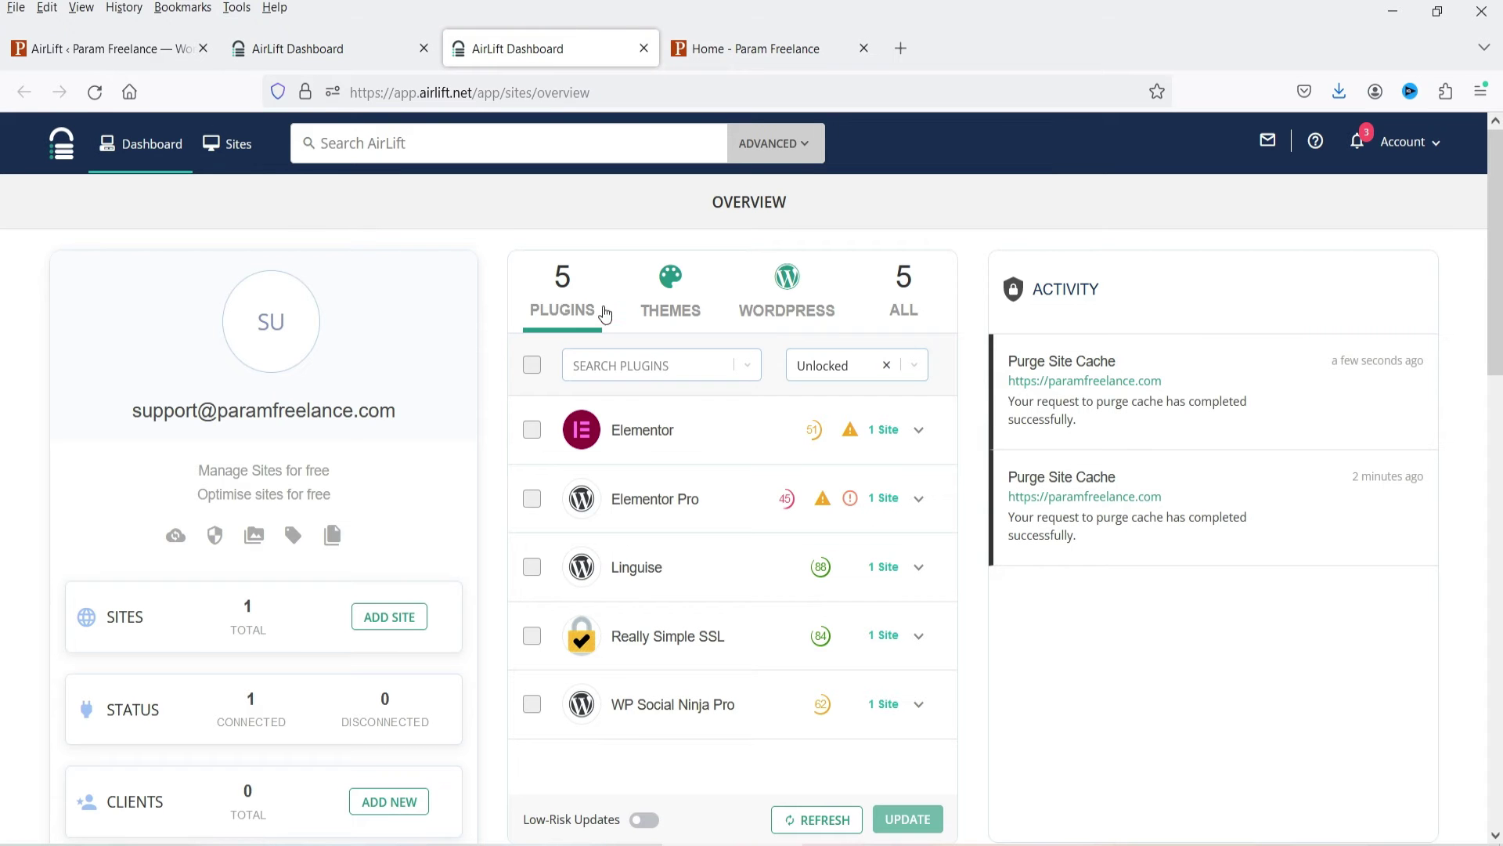
{"action": "scroll", "coordinate": [692, 436], "scroll_direction": "down", "scroll_amount": 2}
{"action": "left_click", "coordinate": [235, 144]}
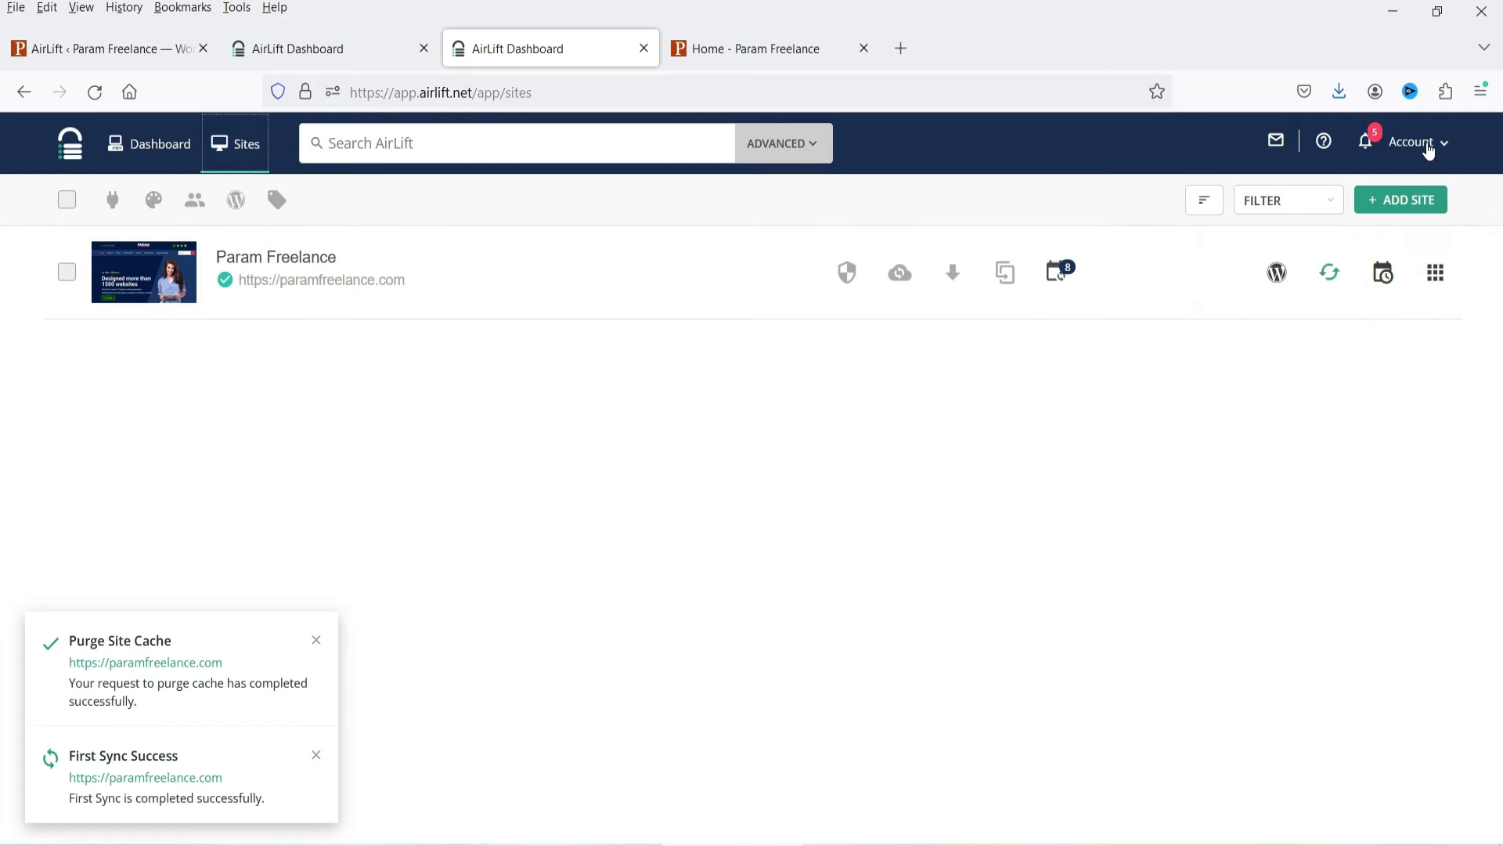
{"action": "left_click", "coordinate": [1427, 144]}
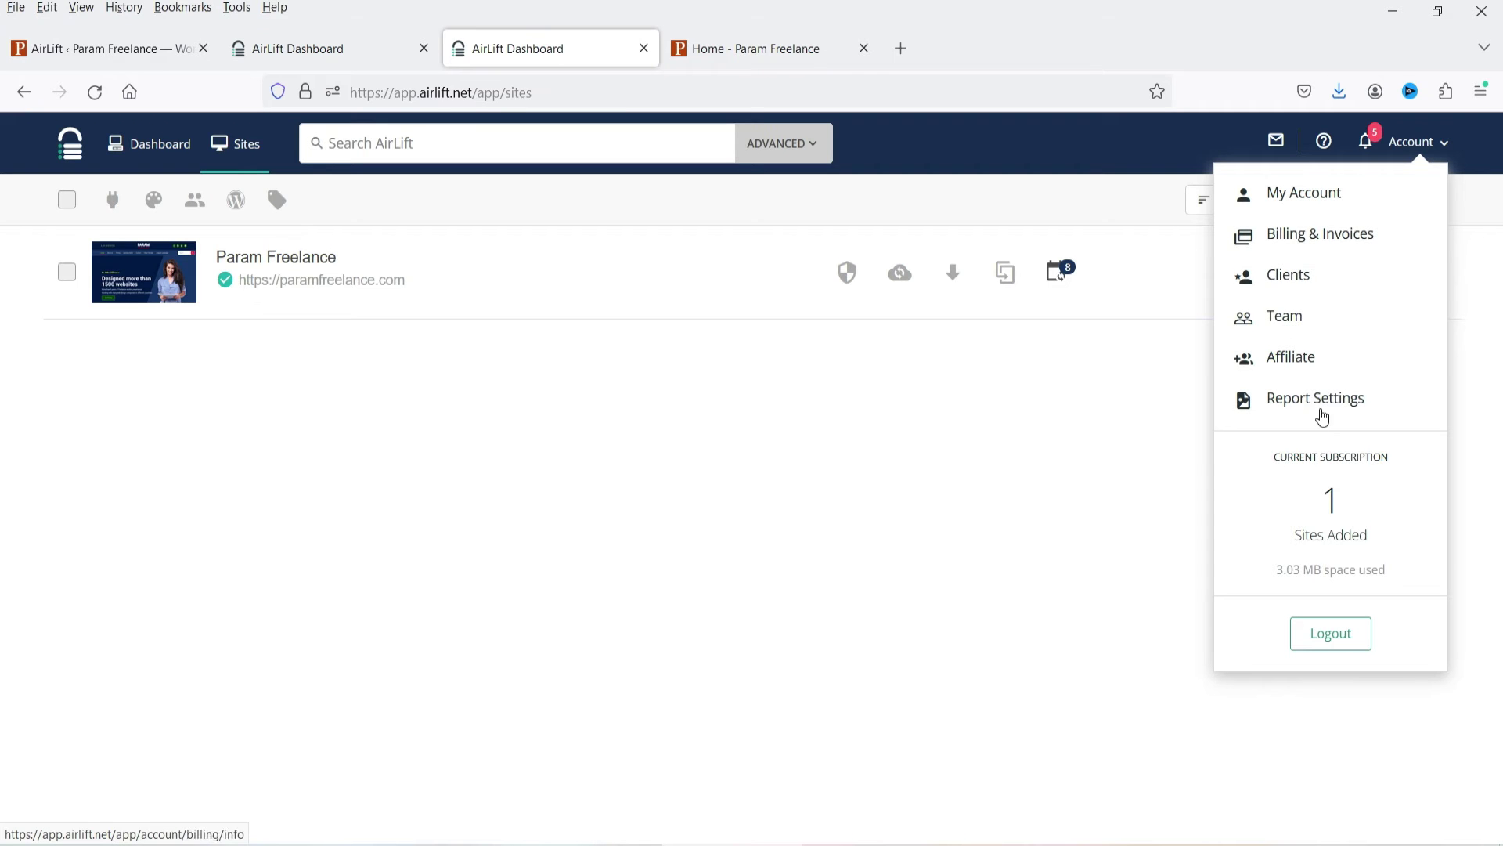
{"action": "right_click", "coordinate": [1329, 238]}
{"action": "left_click", "coordinate": [1331, 249]}
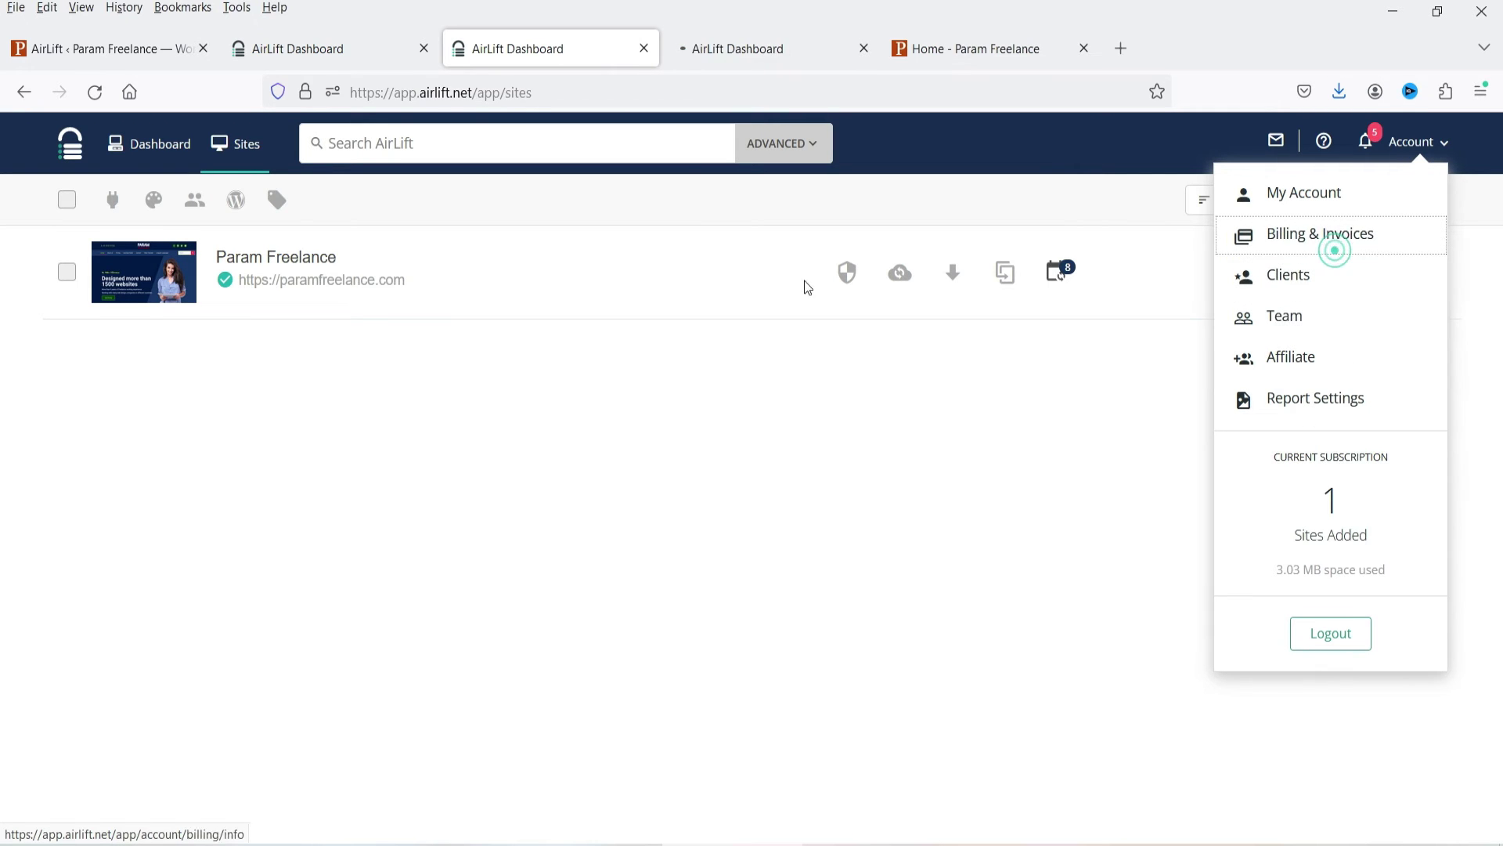
{"action": "left_click", "coordinate": [746, 53]}
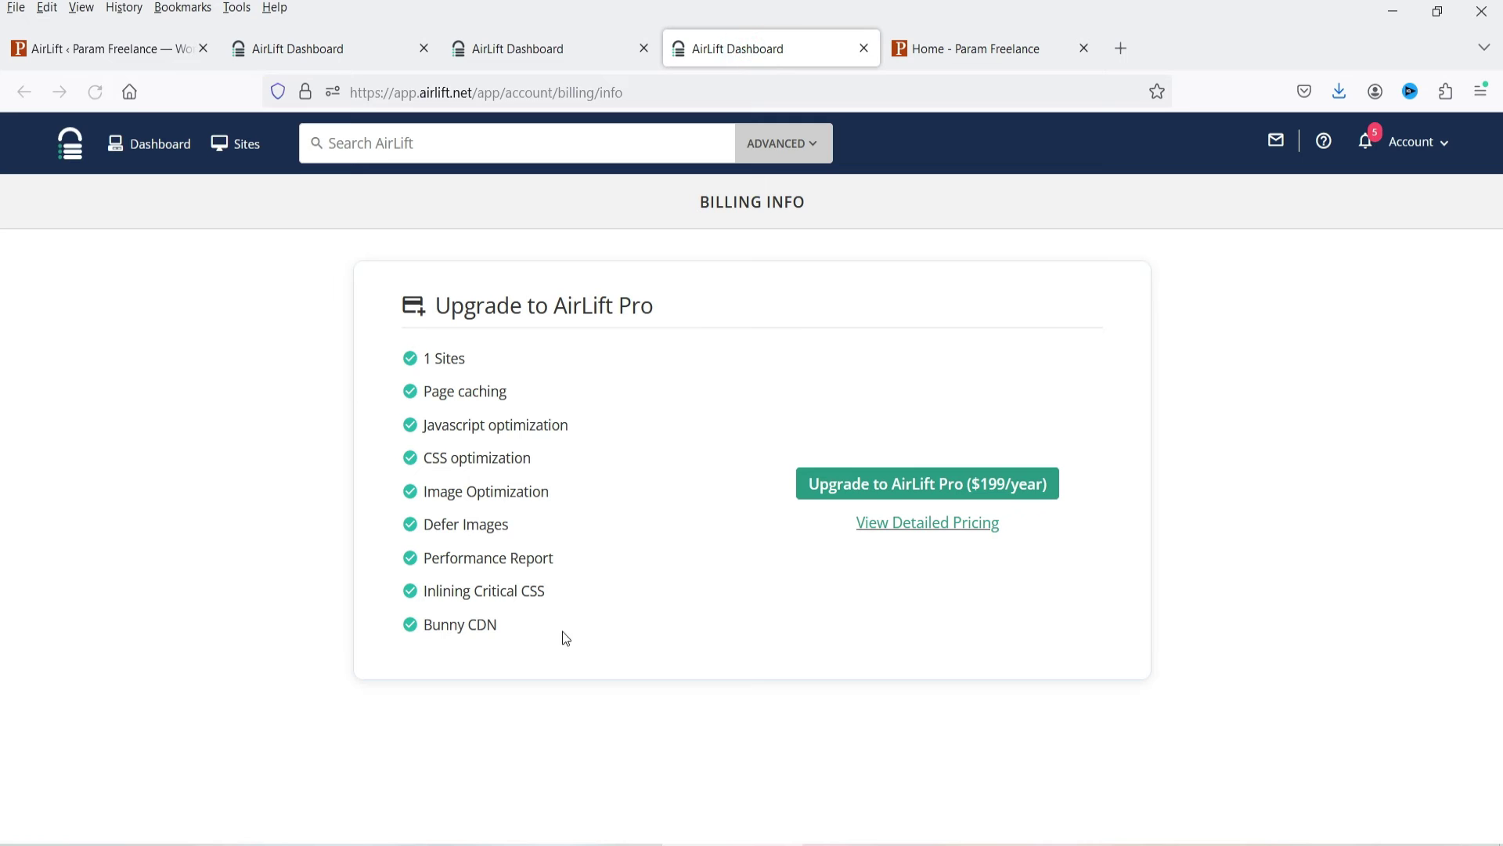
{"action": "left_click", "coordinate": [911, 523]}
{"action": "scroll", "coordinate": [953, 429], "scroll_direction": "down", "scroll_amount": 2}
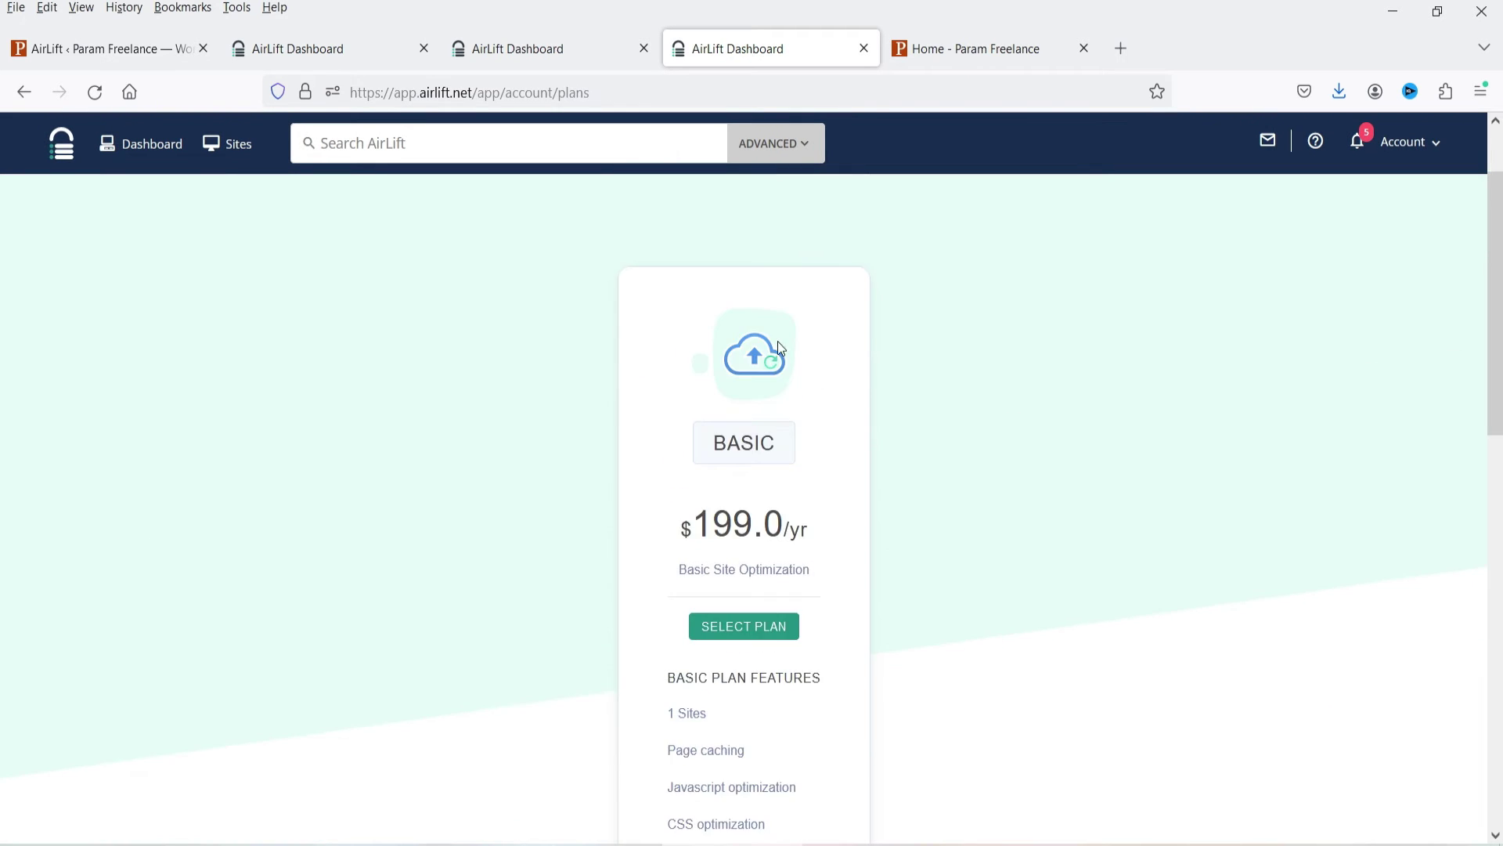
{"action": "scroll", "coordinate": [960, 413], "scroll_direction": "down", "scroll_amount": 3}
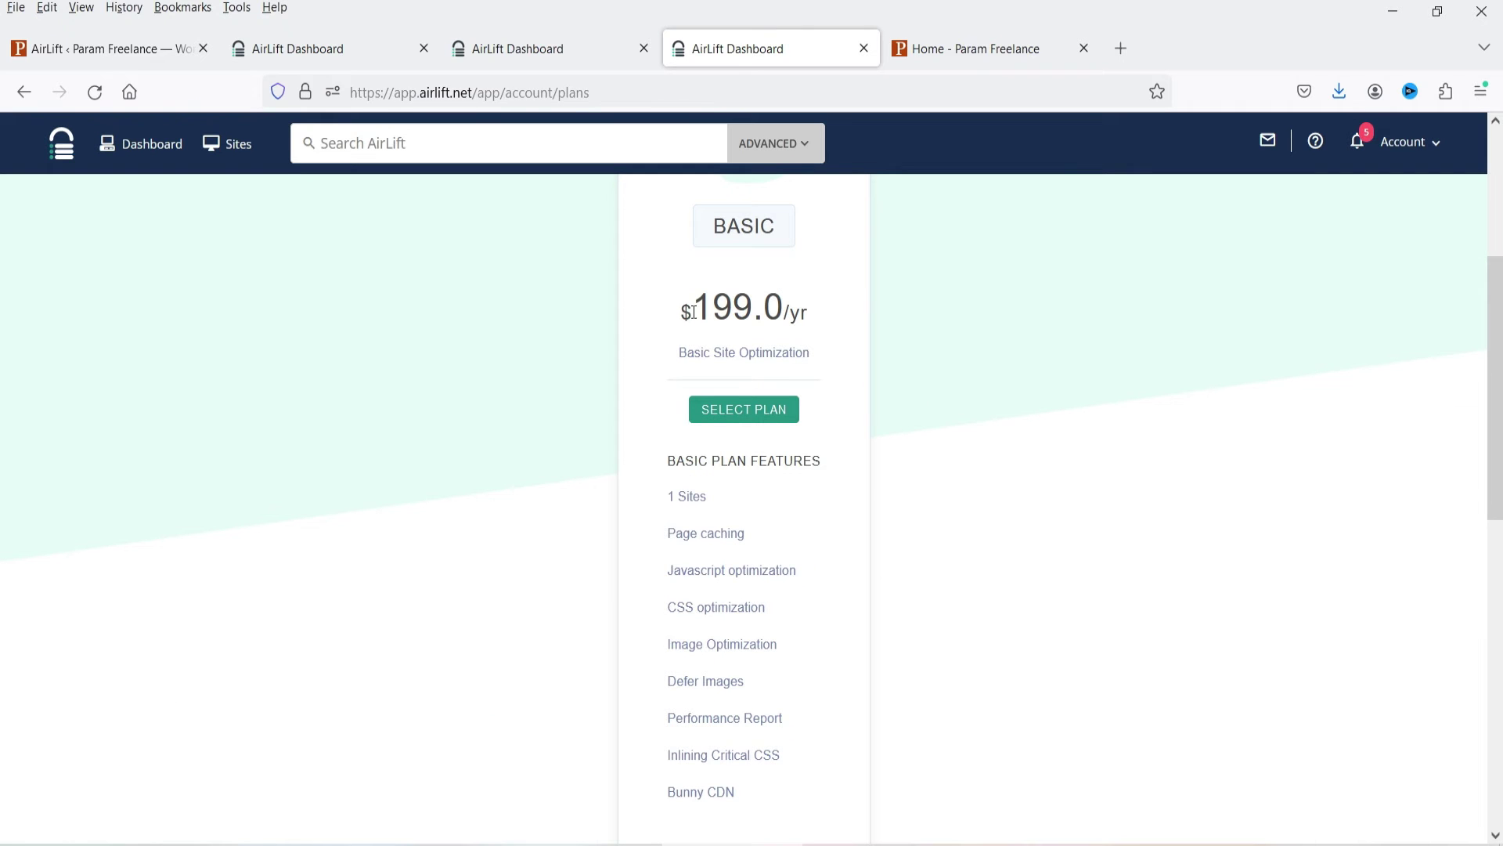
{"action": "scroll", "coordinate": [919, 374], "scroll_direction": "down", "scroll_amount": 3}
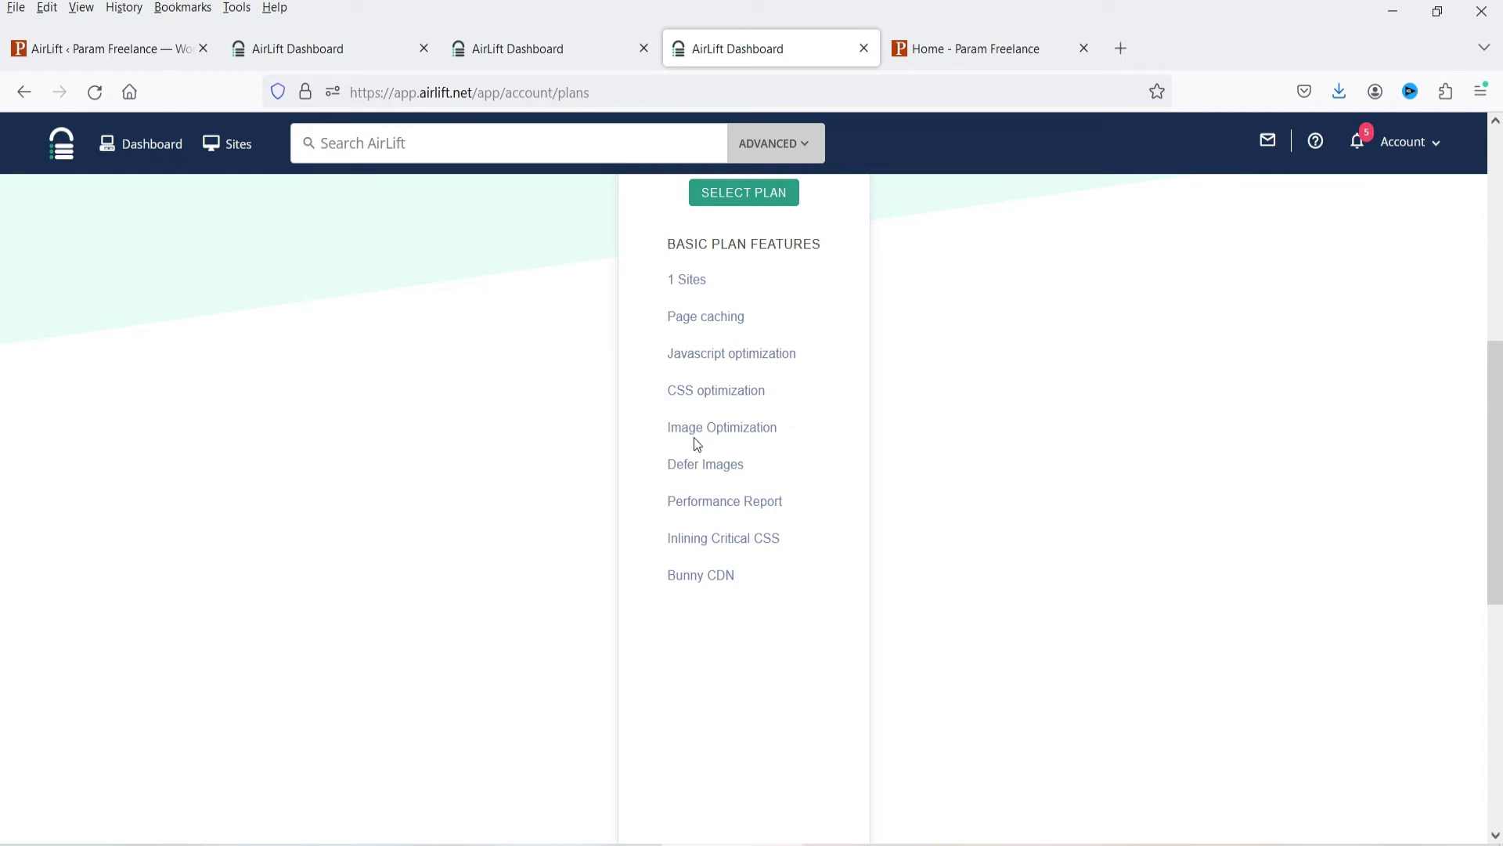
{"action": "scroll", "coordinate": [736, 470], "scroll_direction": "down", "scroll_amount": 2}
{"action": "scroll", "coordinate": [732, 474], "scroll_direction": "up", "scroll_amount": 7}
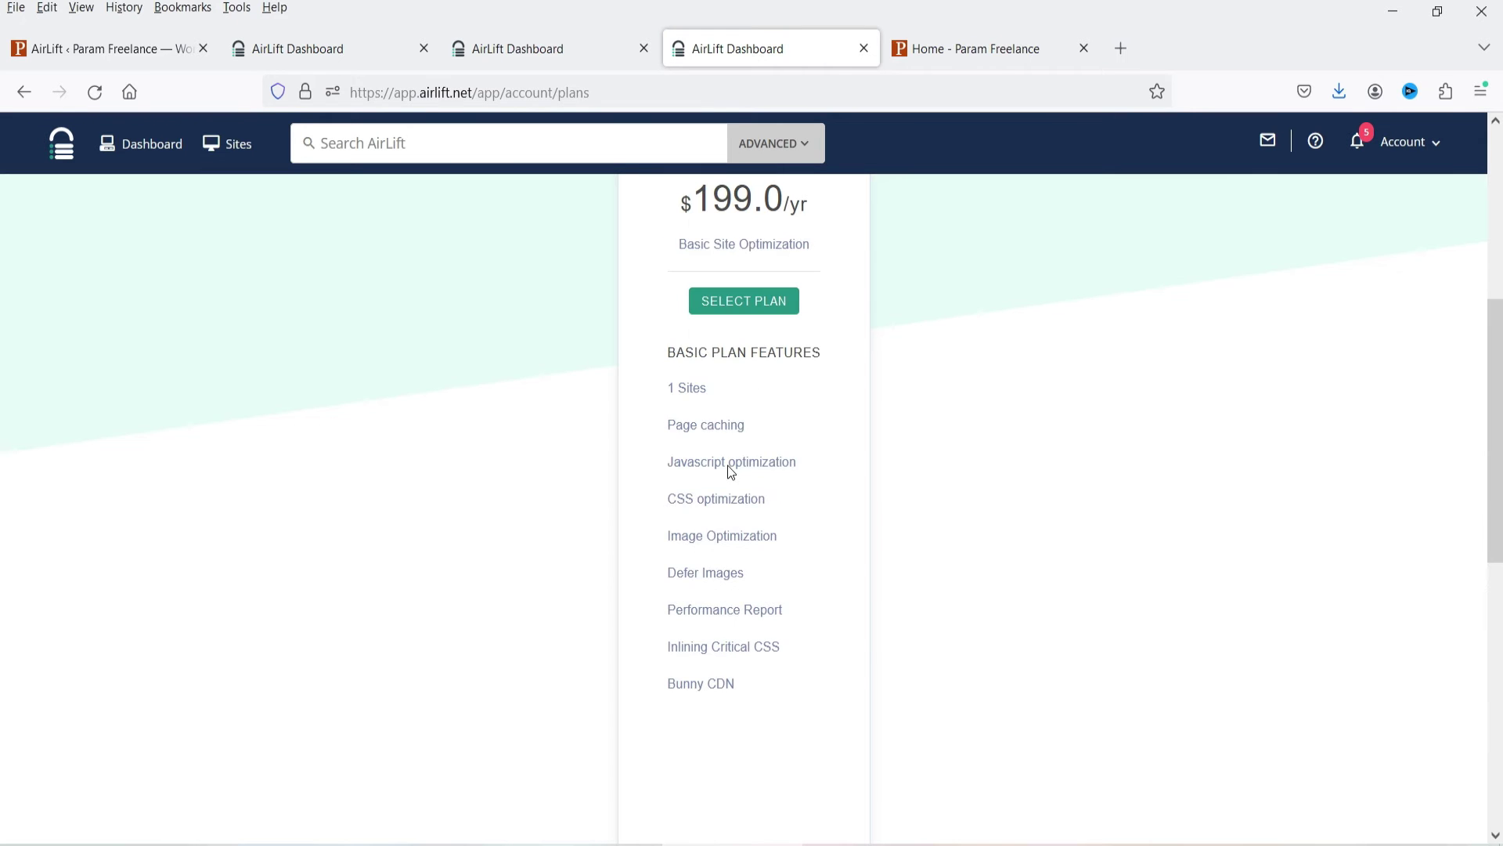
{"action": "scroll", "coordinate": [854, 421], "scroll_direction": "up", "scroll_amount": 2}
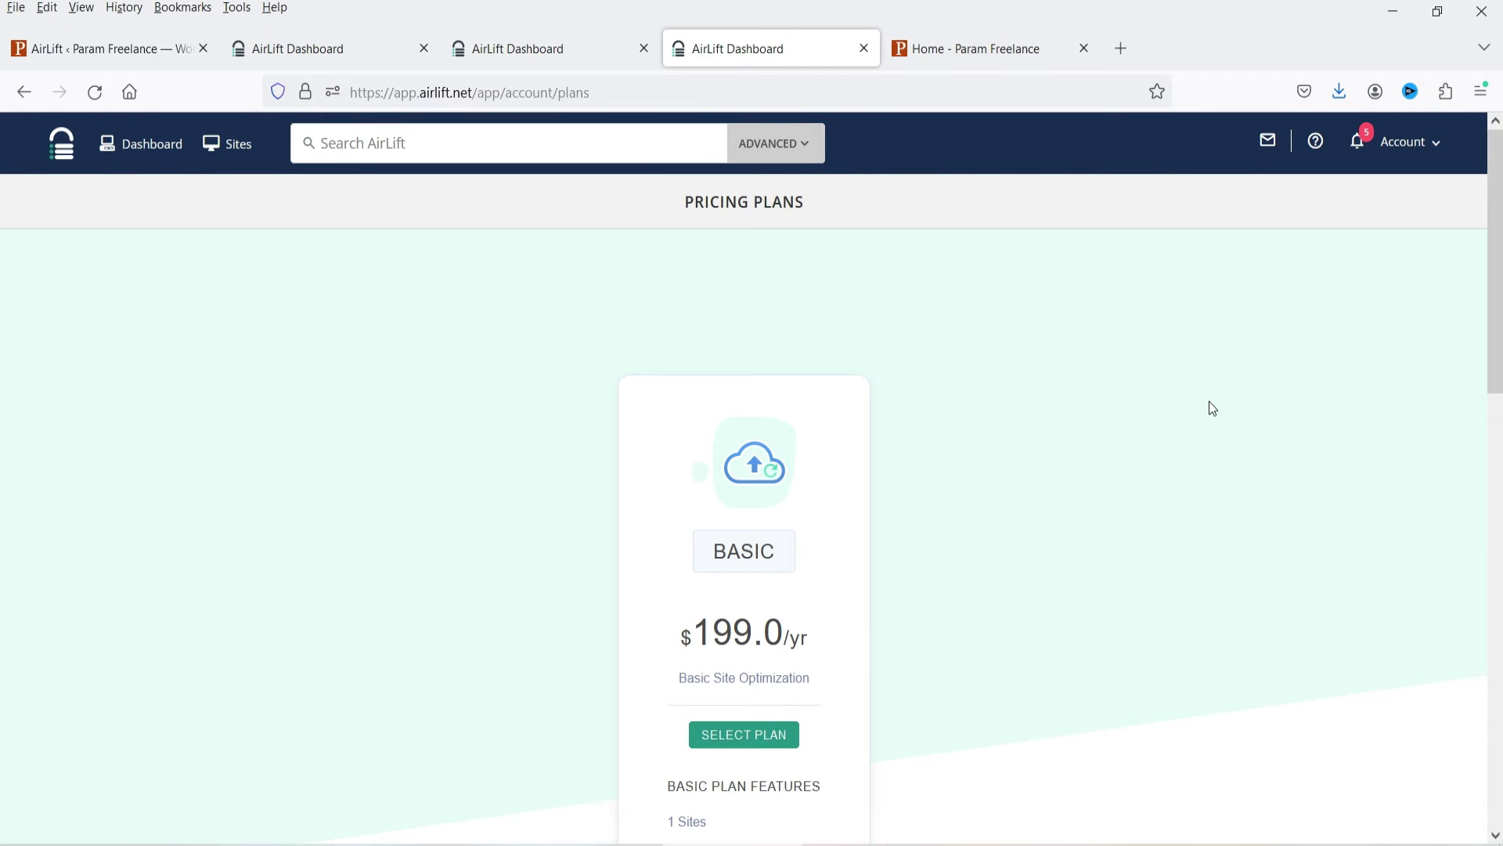
Review the AirLift dashboard Overview, then switch to the Site Performance Report (37 original, 83 optimized).
{"action": "left_click", "coordinate": [154, 145]}
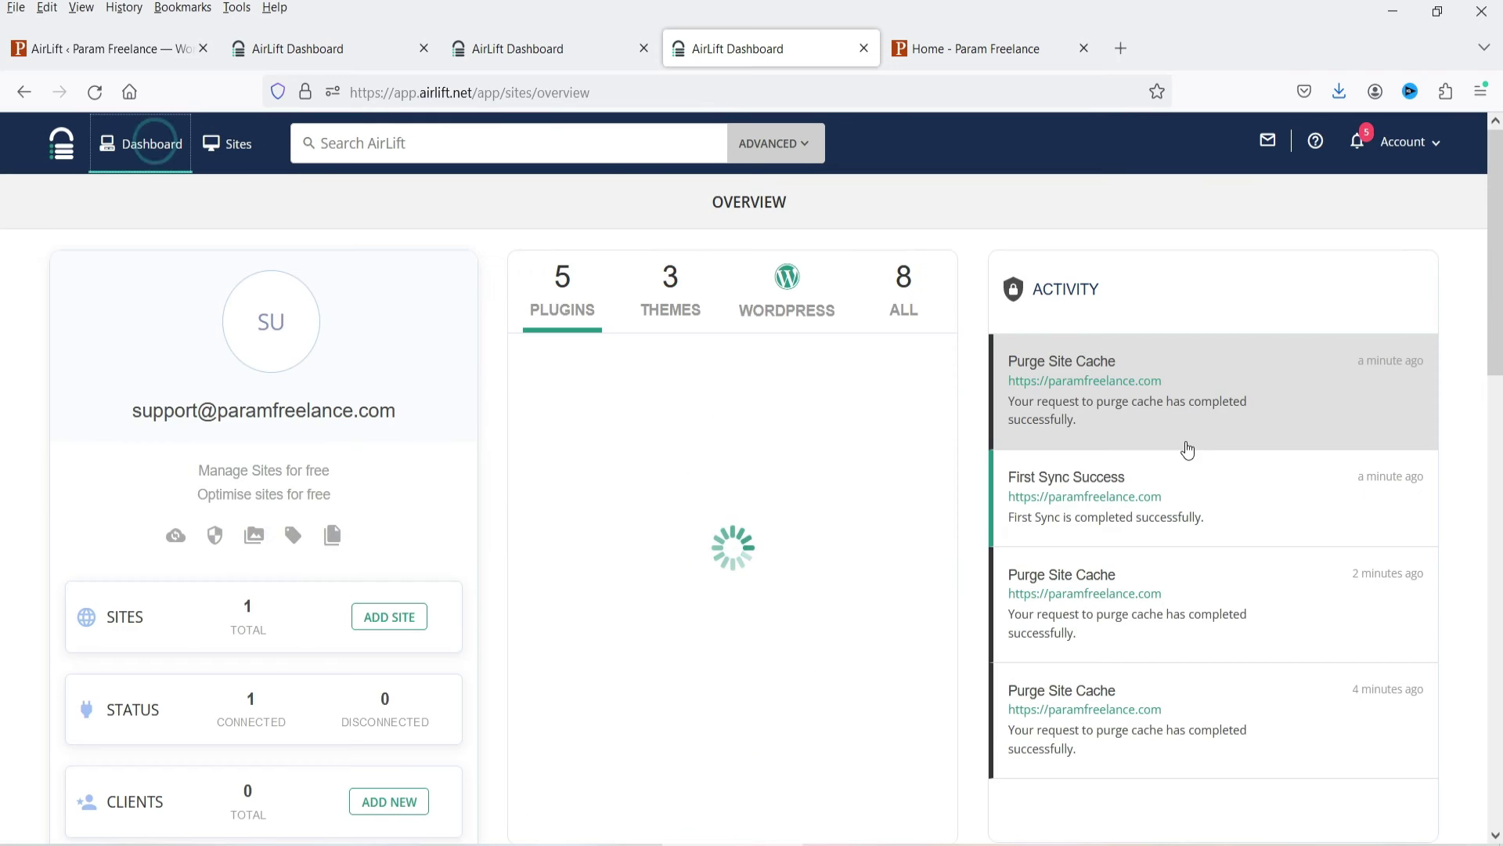
{"action": "scroll", "coordinate": [871, 454], "scroll_direction": "down", "scroll_amount": 4}
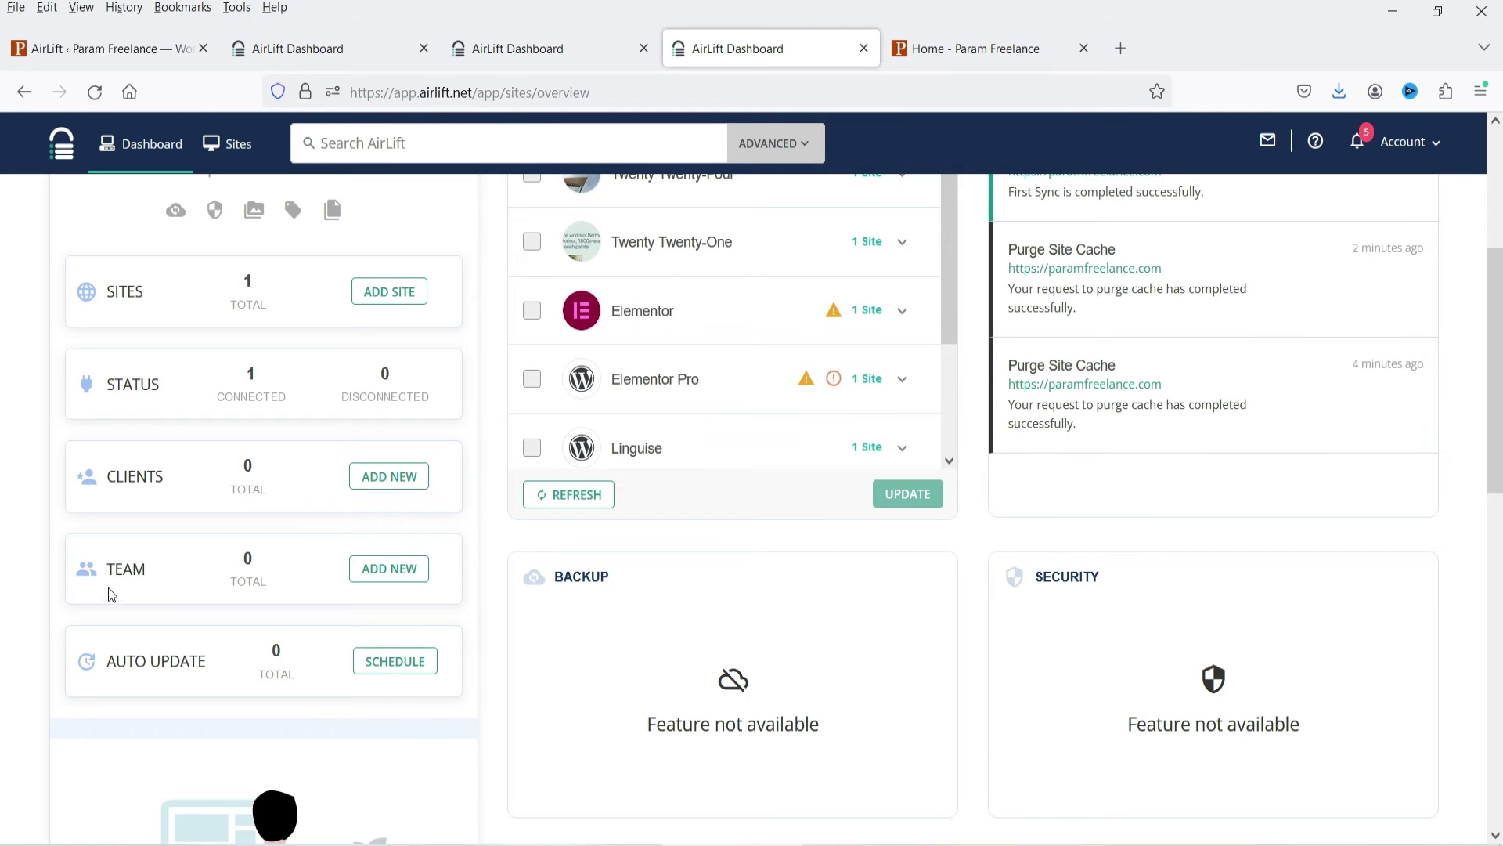
{"action": "scroll", "coordinate": [573, 495], "scroll_direction": "down", "scroll_amount": 3}
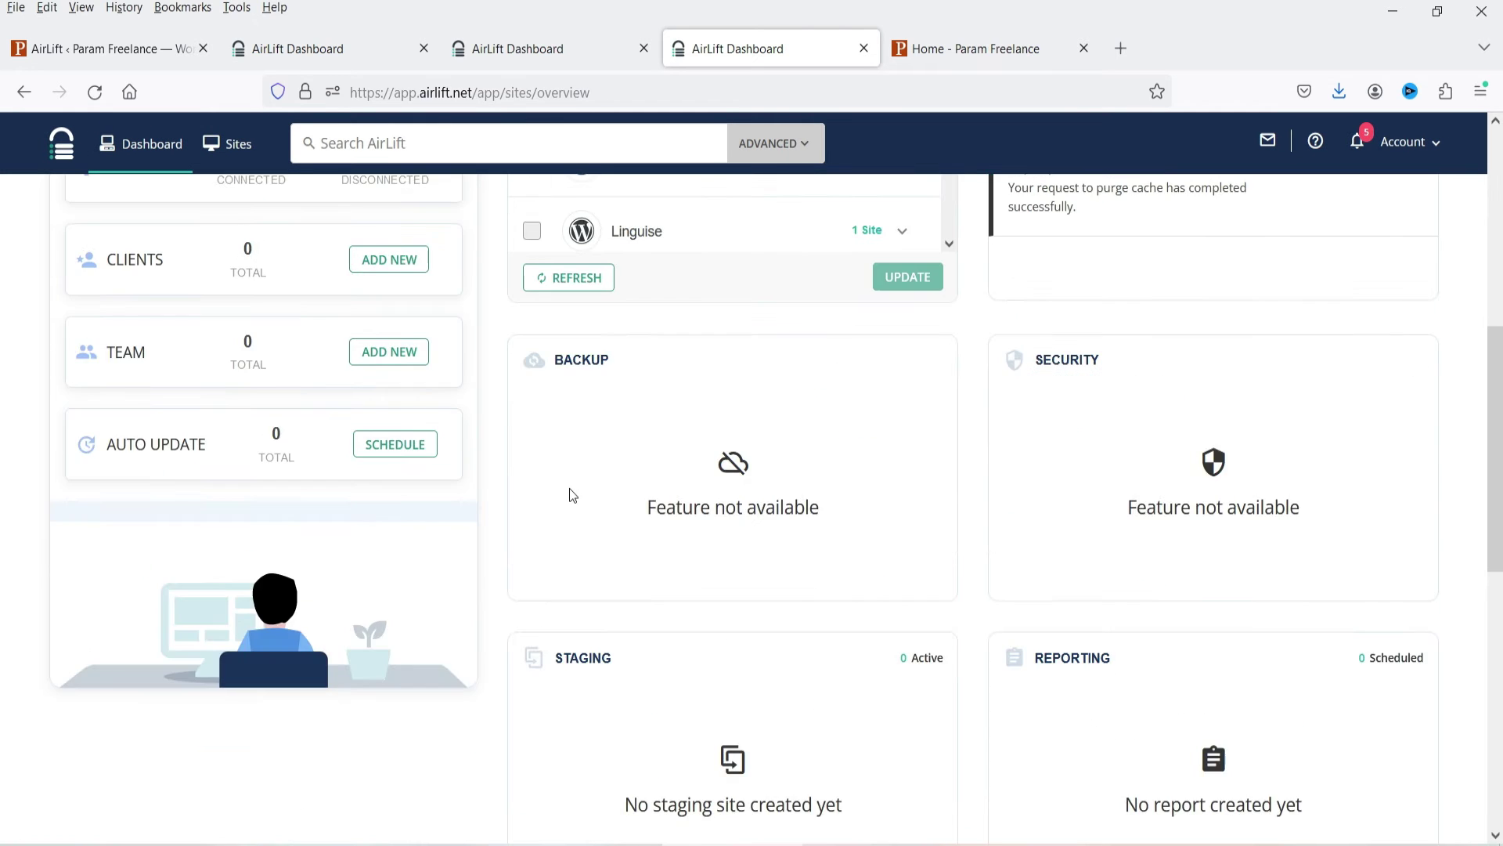
{"action": "scroll", "coordinate": [1228, 526], "scroll_direction": "down", "scroll_amount": 3}
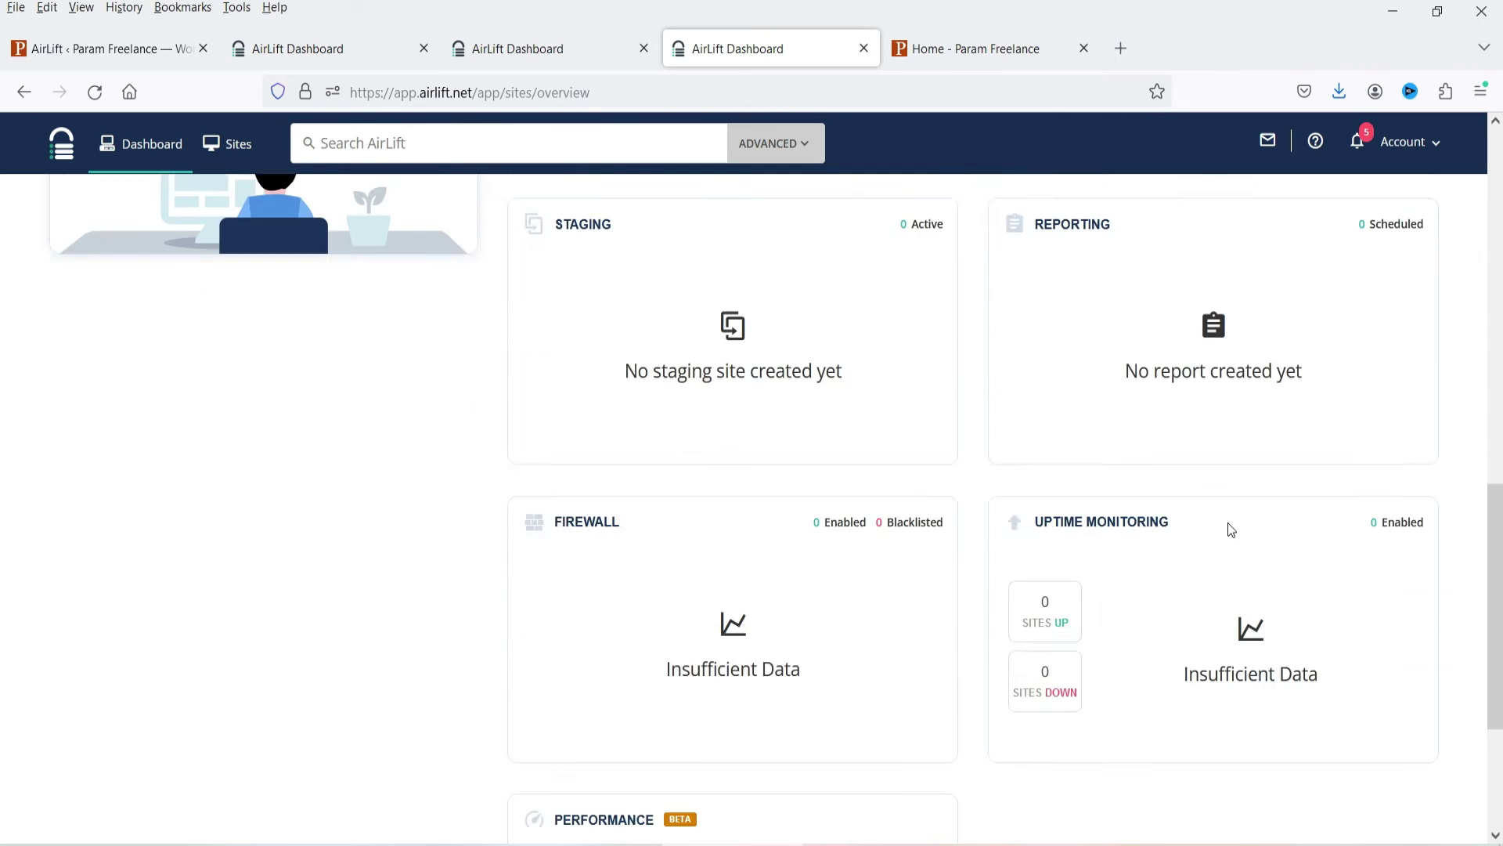
{"action": "key", "text": "ctrl+2"}
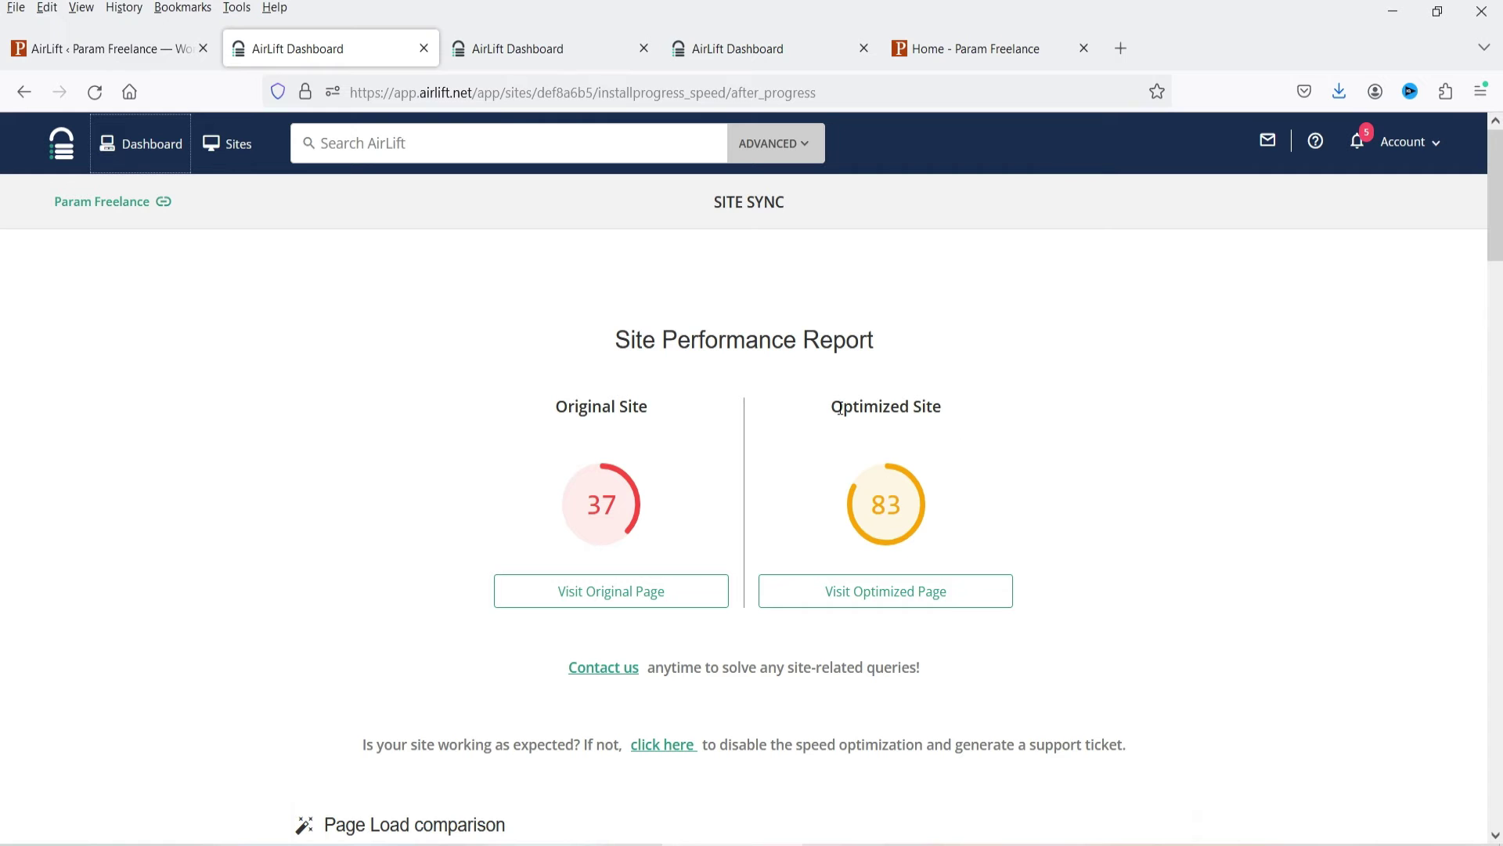
{"action": "scroll", "coordinate": [1205, 470], "scroll_direction": "down", "scroll_amount": 3}
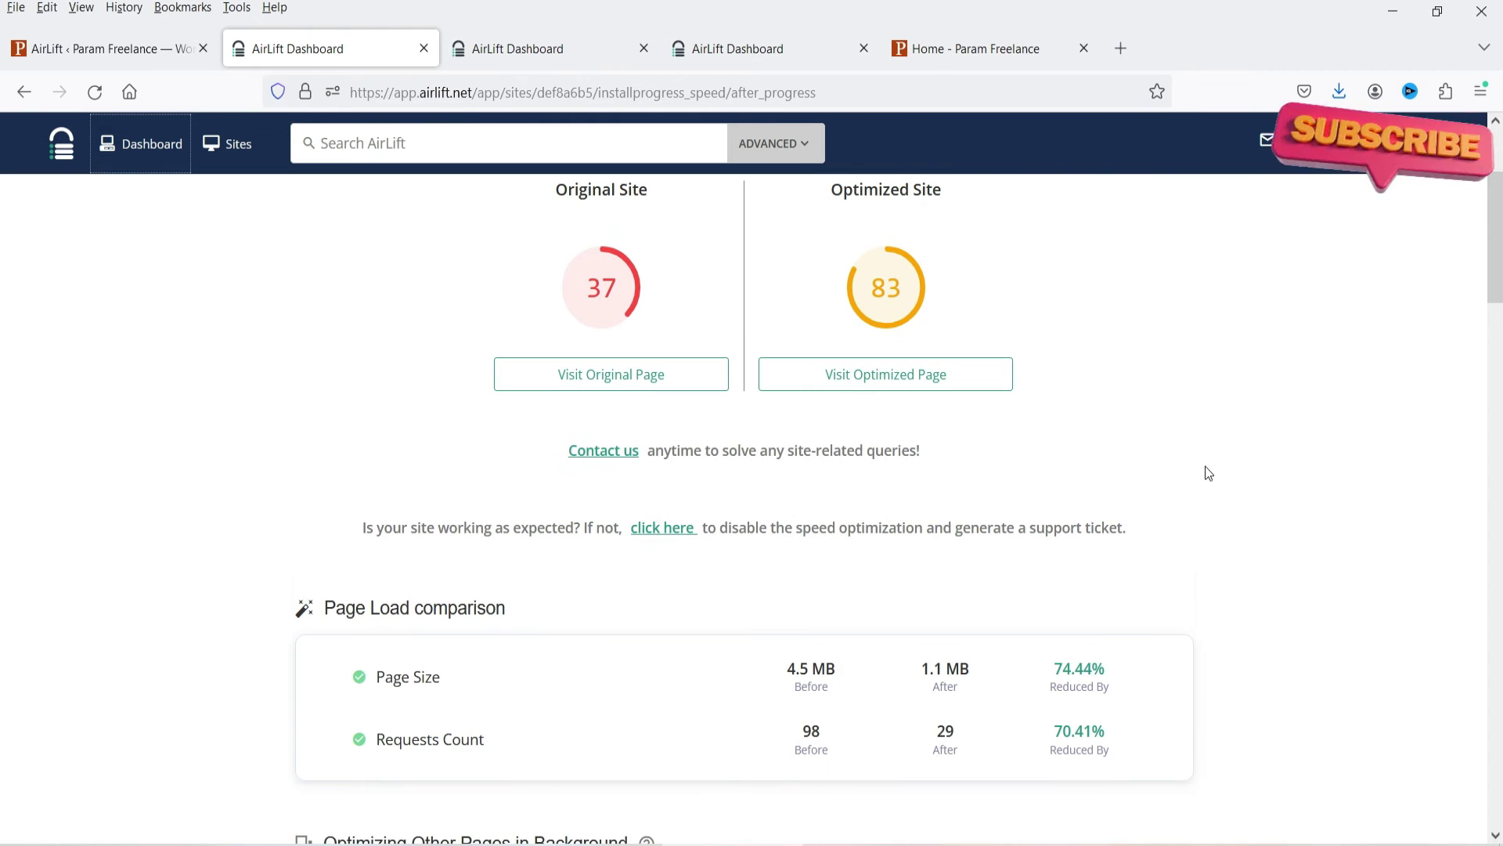
{"action": "scroll", "coordinate": [1206, 462], "scroll_direction": "down", "scroll_amount": 1}
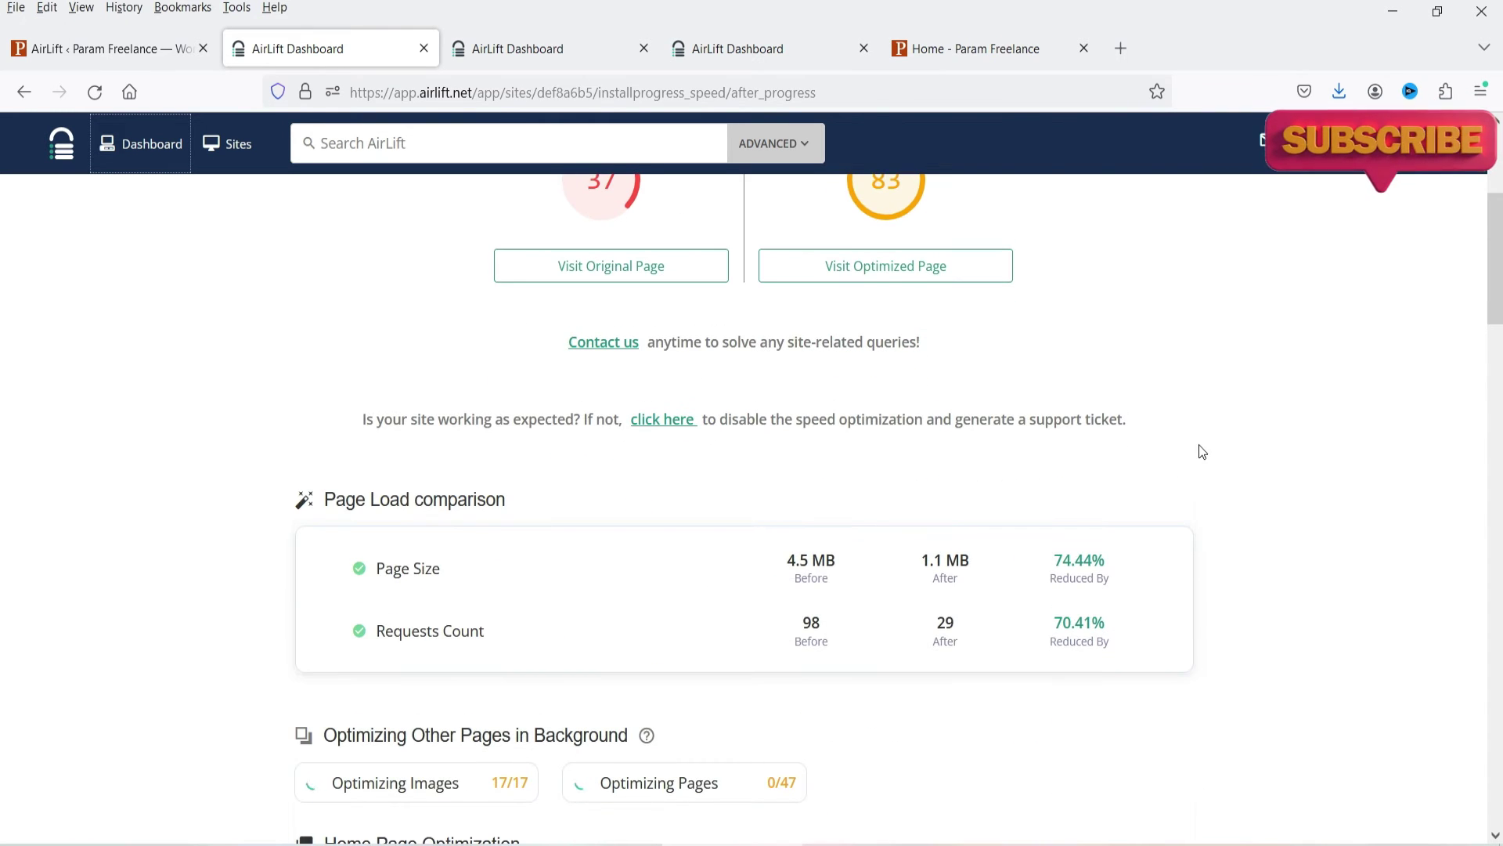
{"action": "scroll", "coordinate": [538, 374], "scroll_direction": "down", "scroll_amount": 3}
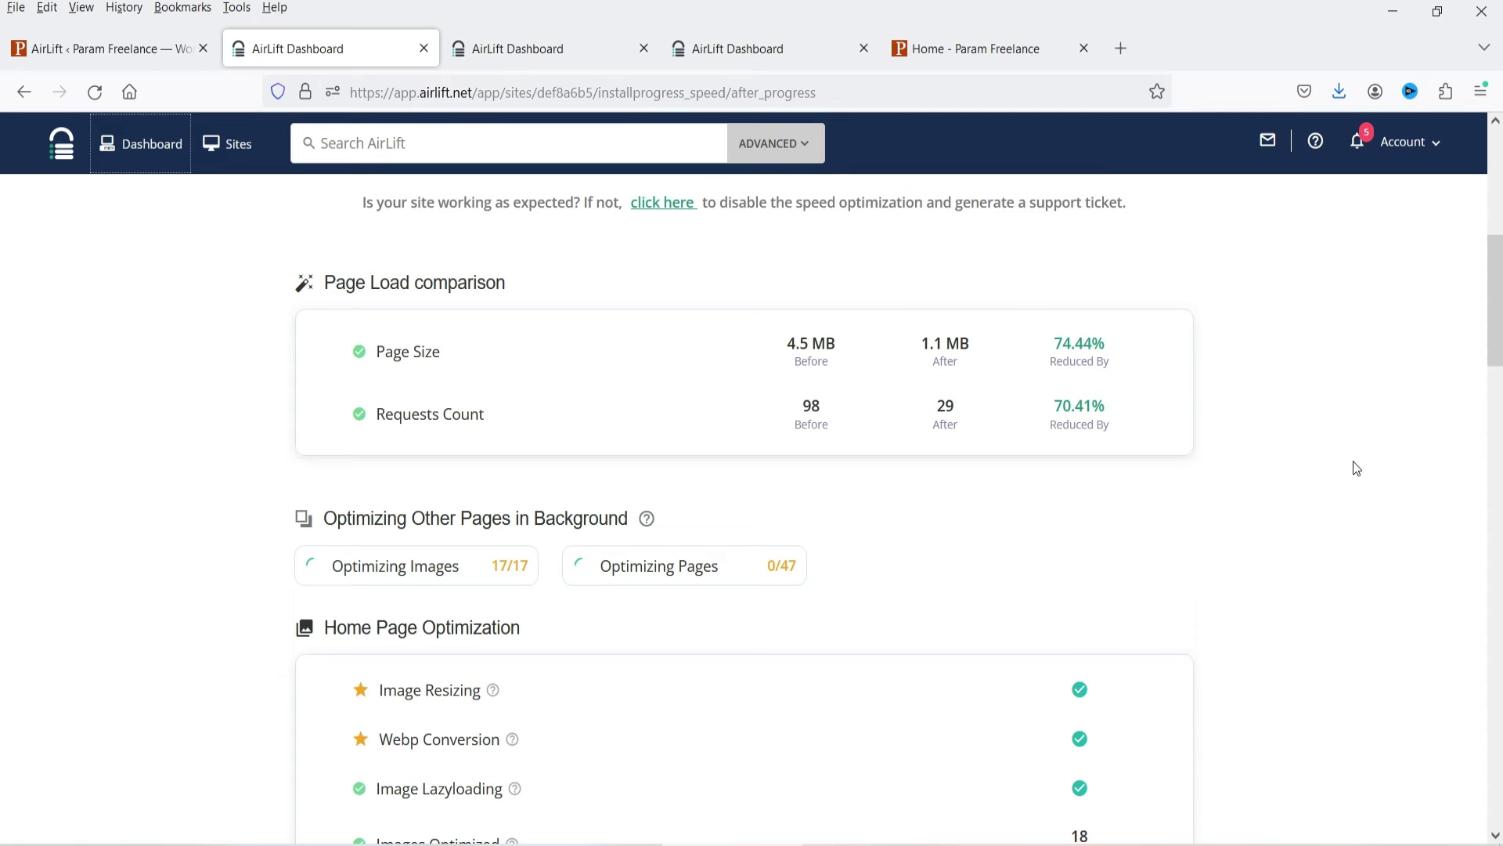
{"action": "scroll", "coordinate": [1357, 468], "scroll_direction": "down", "scroll_amount": 3}
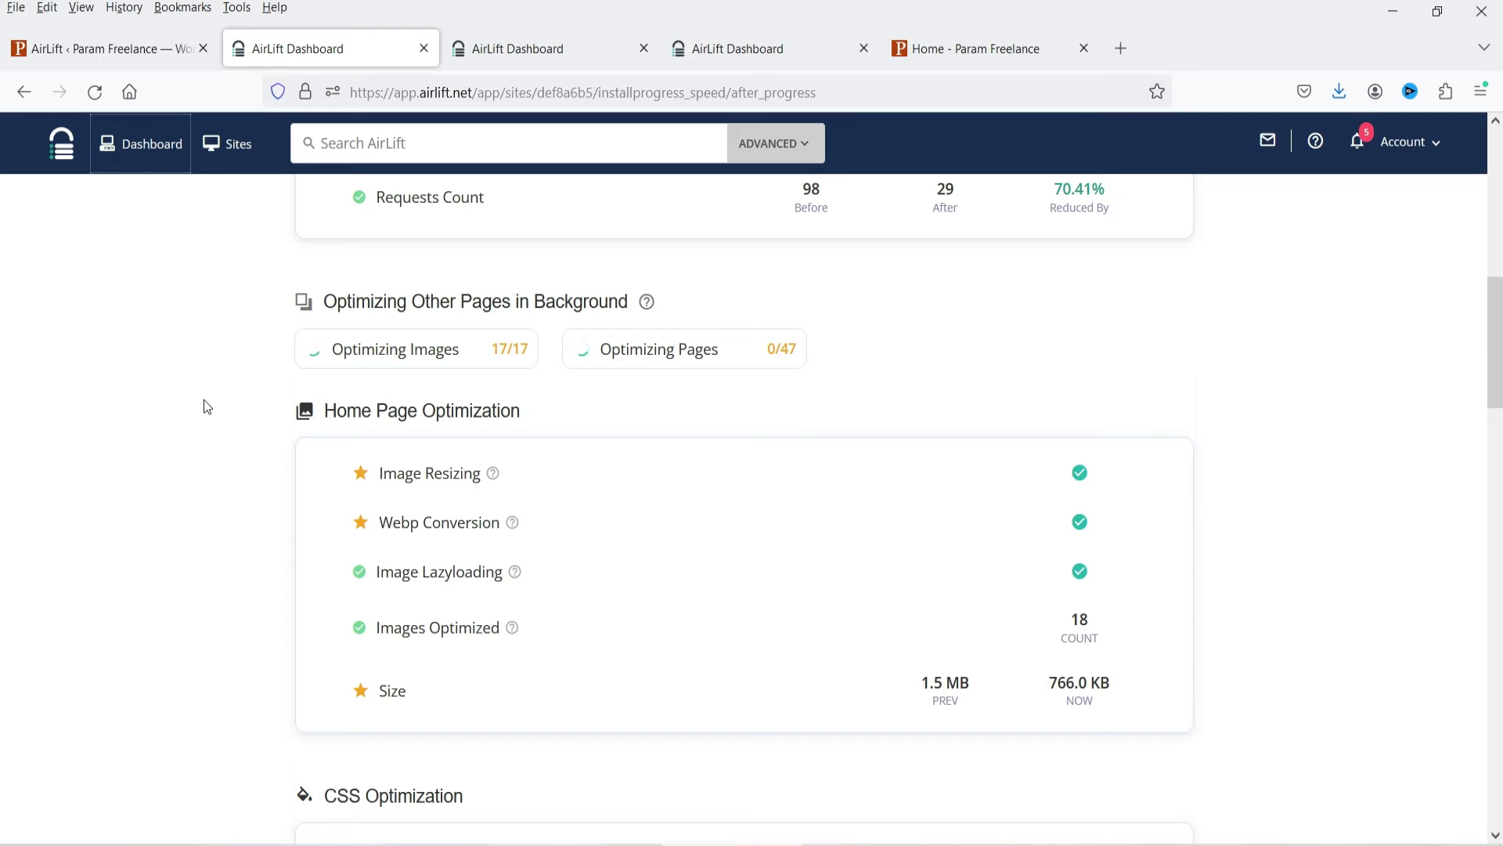
{"action": "scroll", "coordinate": [540, 367], "scroll_direction": "down", "scroll_amount": 2}
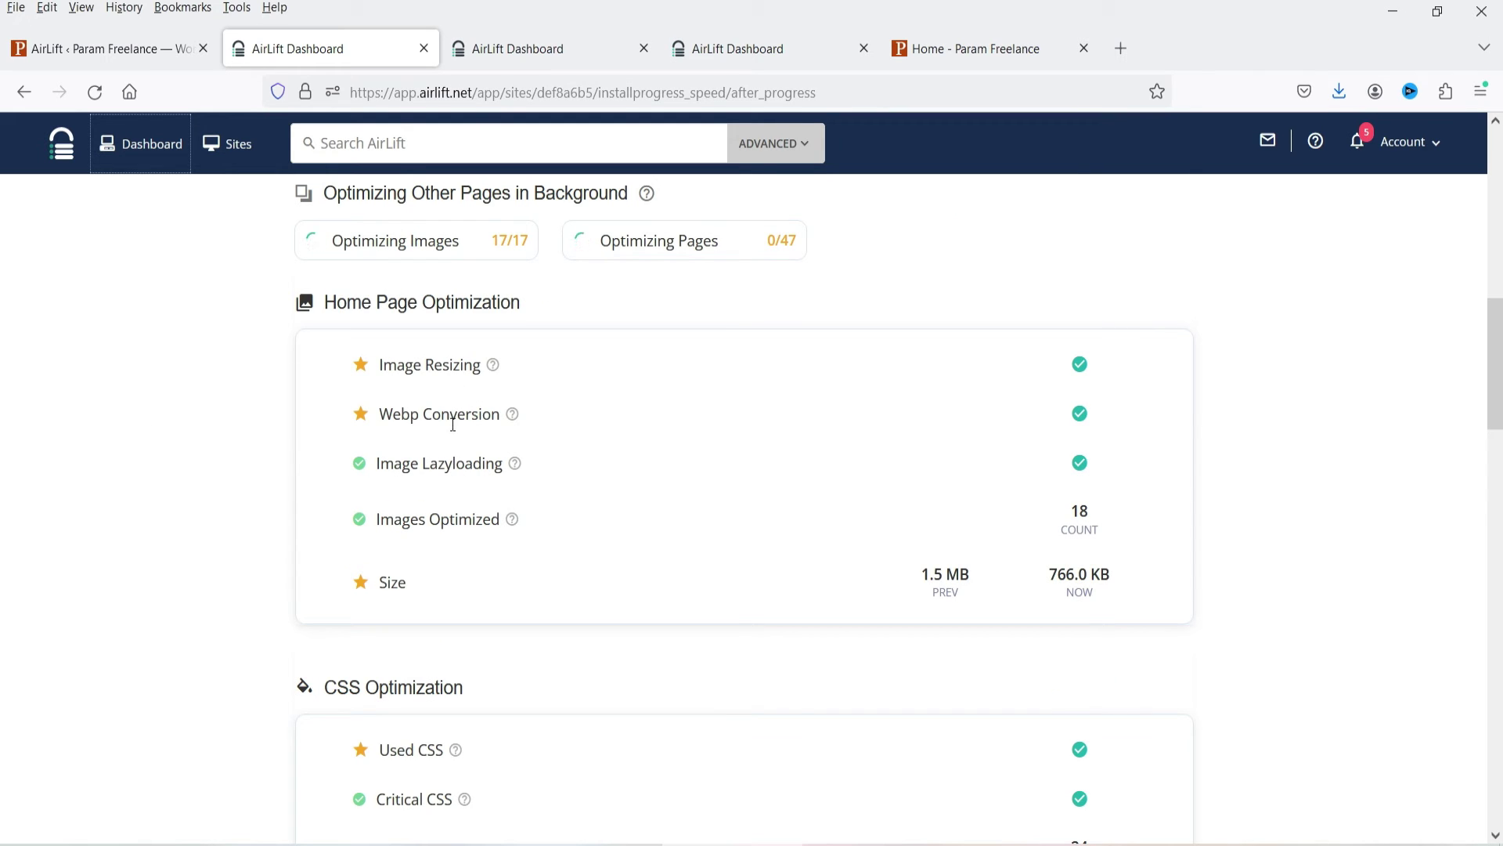
{"action": "scroll", "coordinate": [433, 473], "scroll_direction": "down", "scroll_amount": 2}
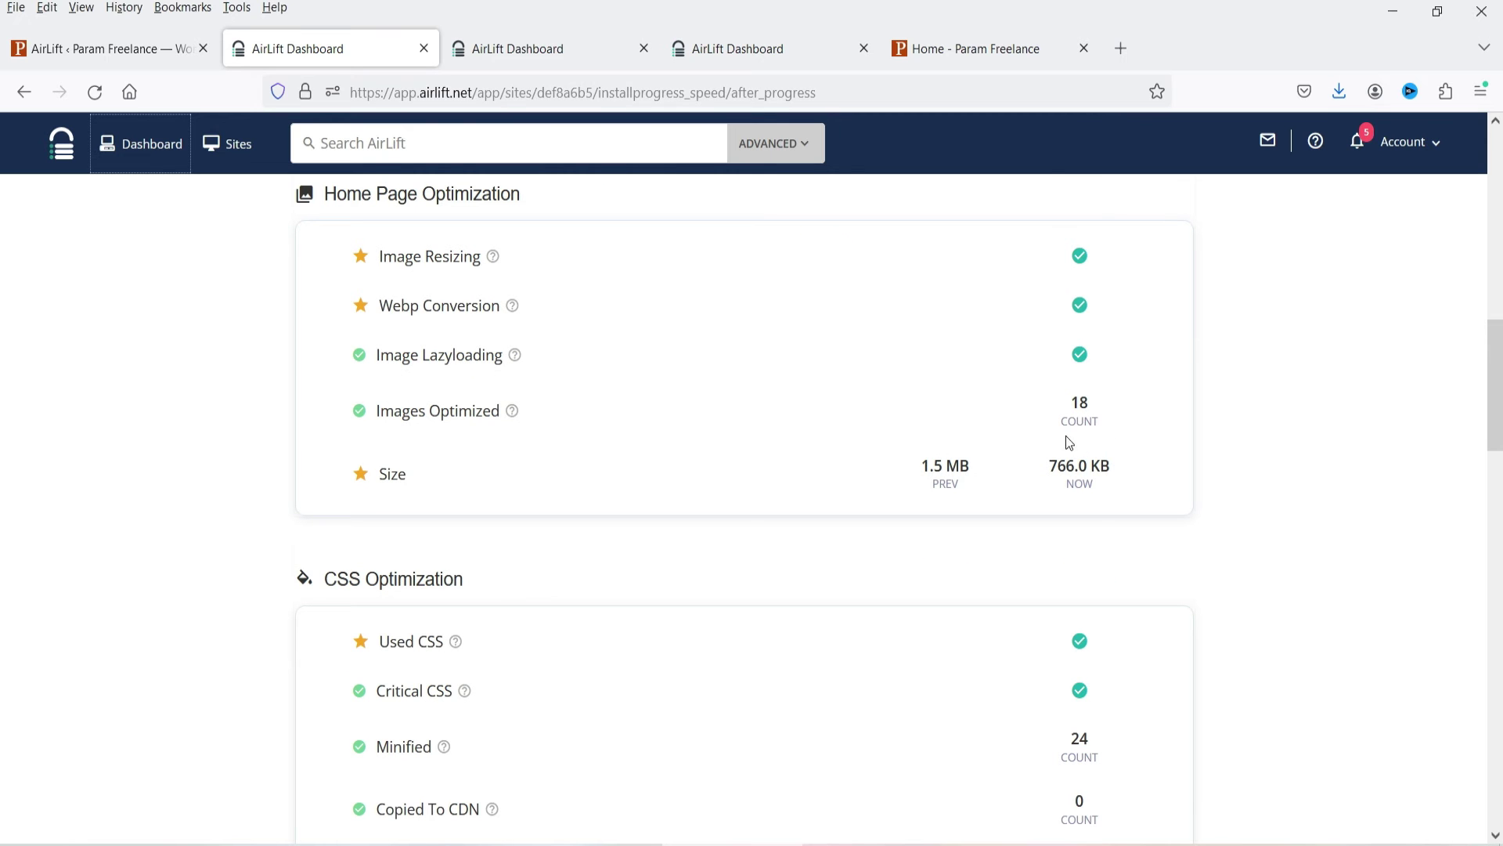
{"action": "scroll", "coordinate": [377, 415], "scroll_direction": "down", "scroll_amount": 6}
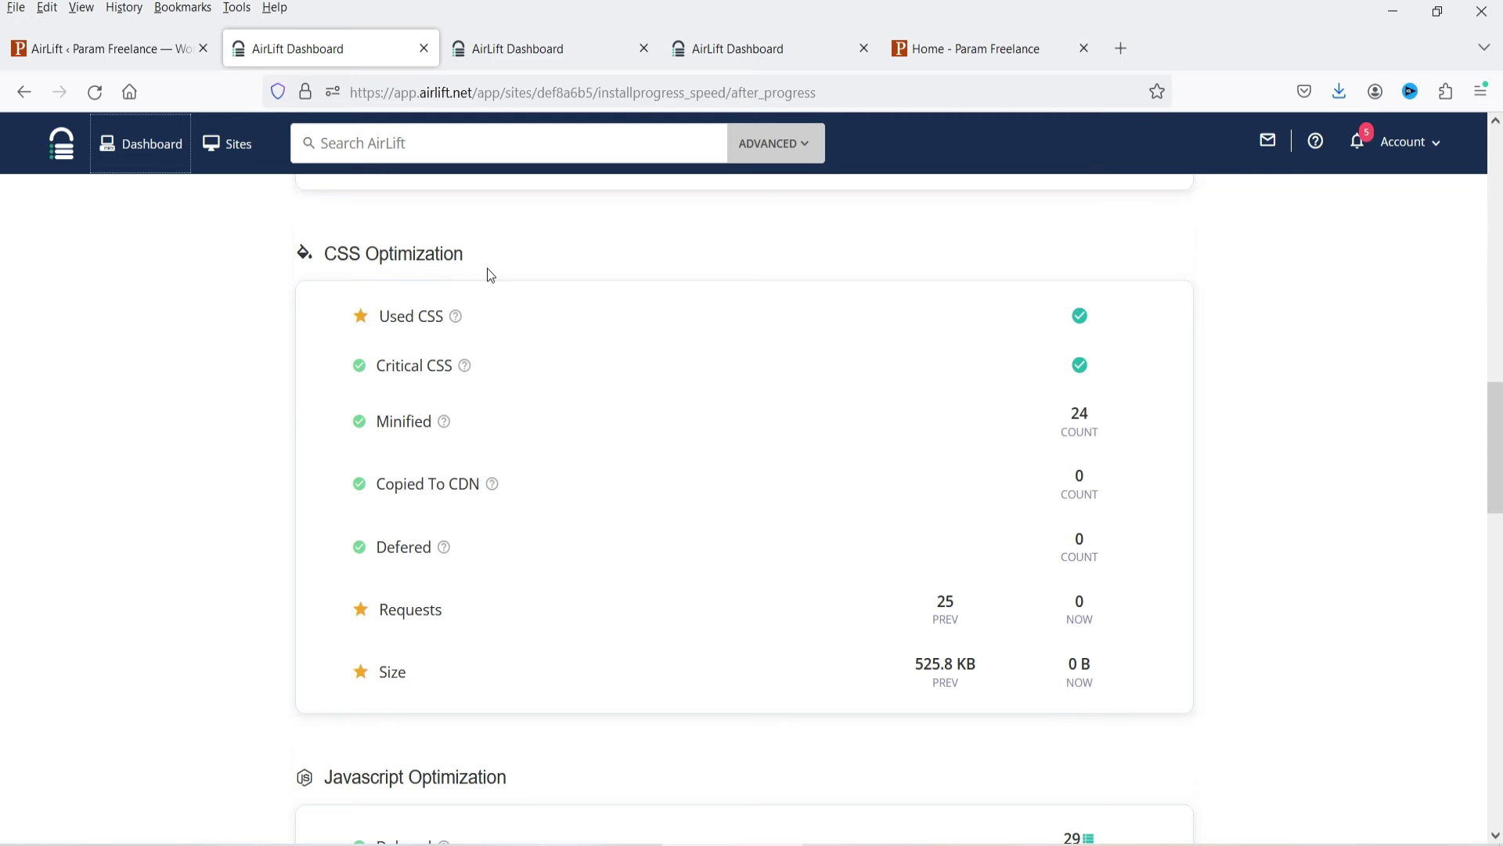
{"action": "scroll", "coordinate": [1195, 407], "scroll_direction": "down", "scroll_amount": 8}
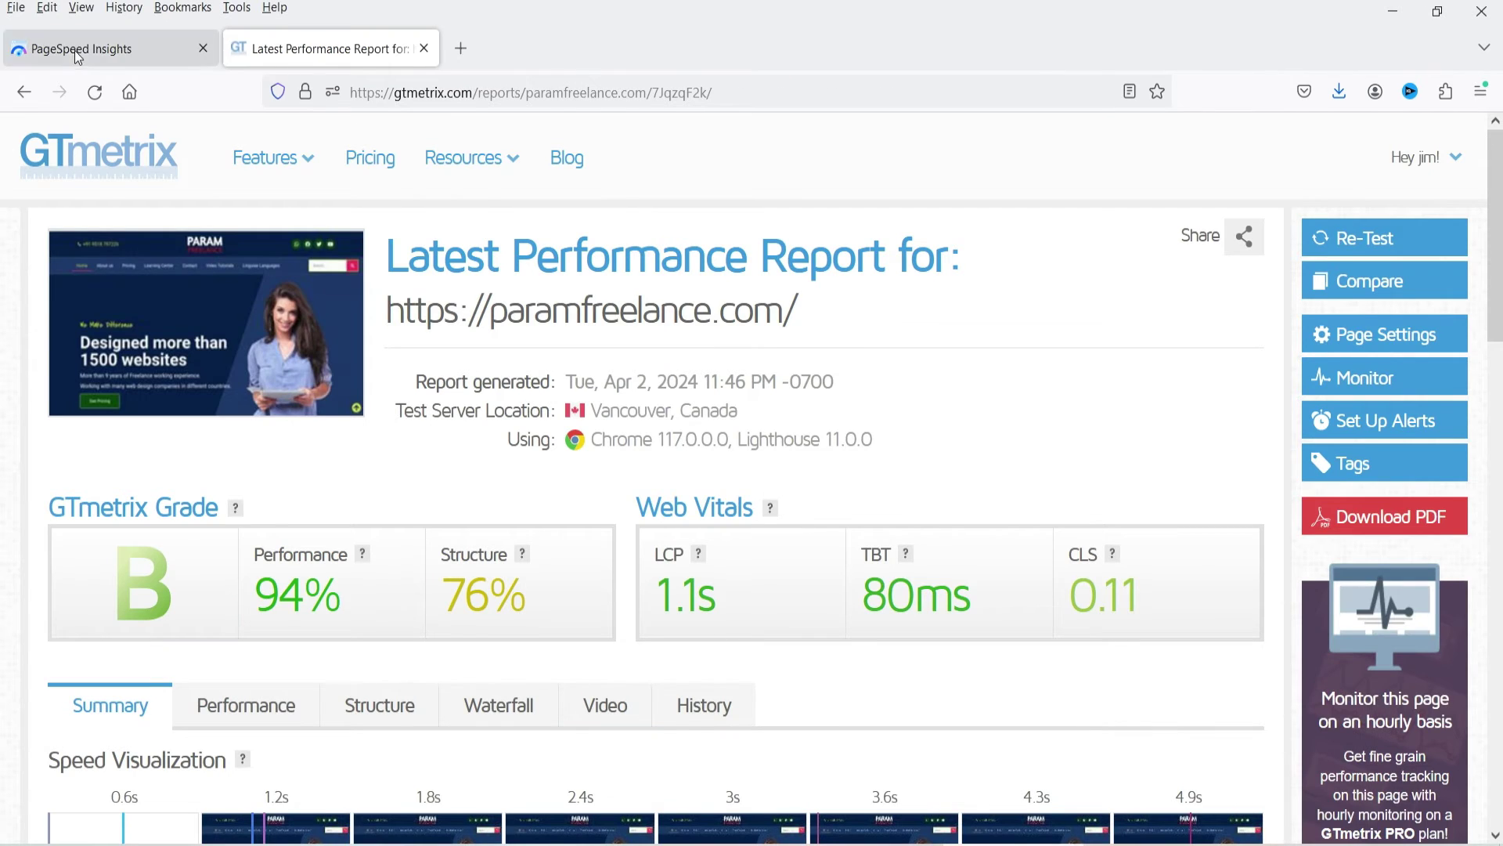
Search for Google PageSpeed Insights in a new tab and analyze paramfreelance.com.
{"action": "left_click", "coordinate": [77, 54]}
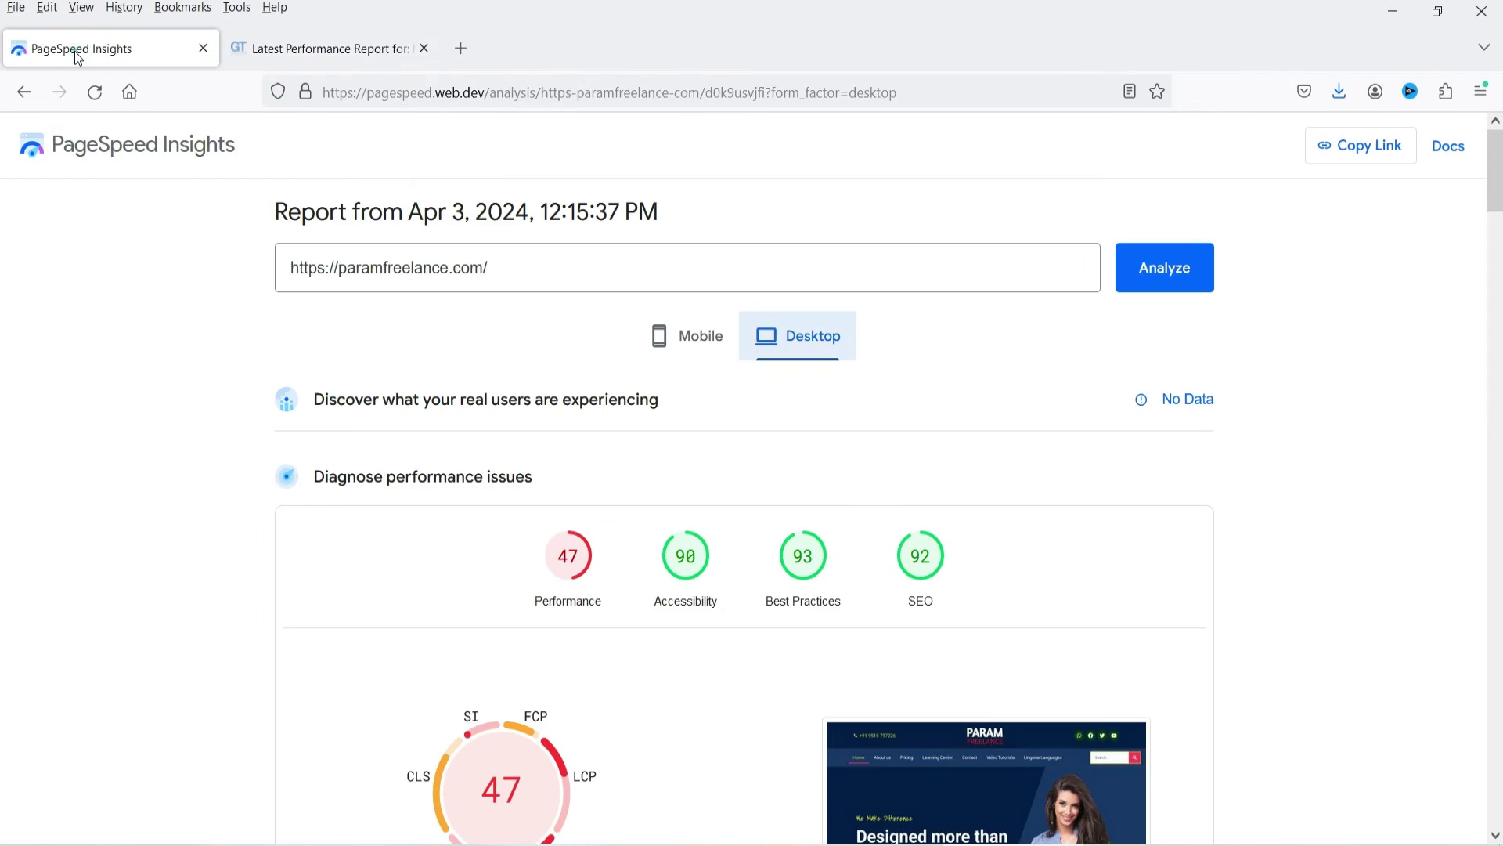
{"action": "left_click", "coordinate": [477, 55]}
{"action": "left_click", "coordinate": [531, 335]}
{"action": "type", "text": "google"}
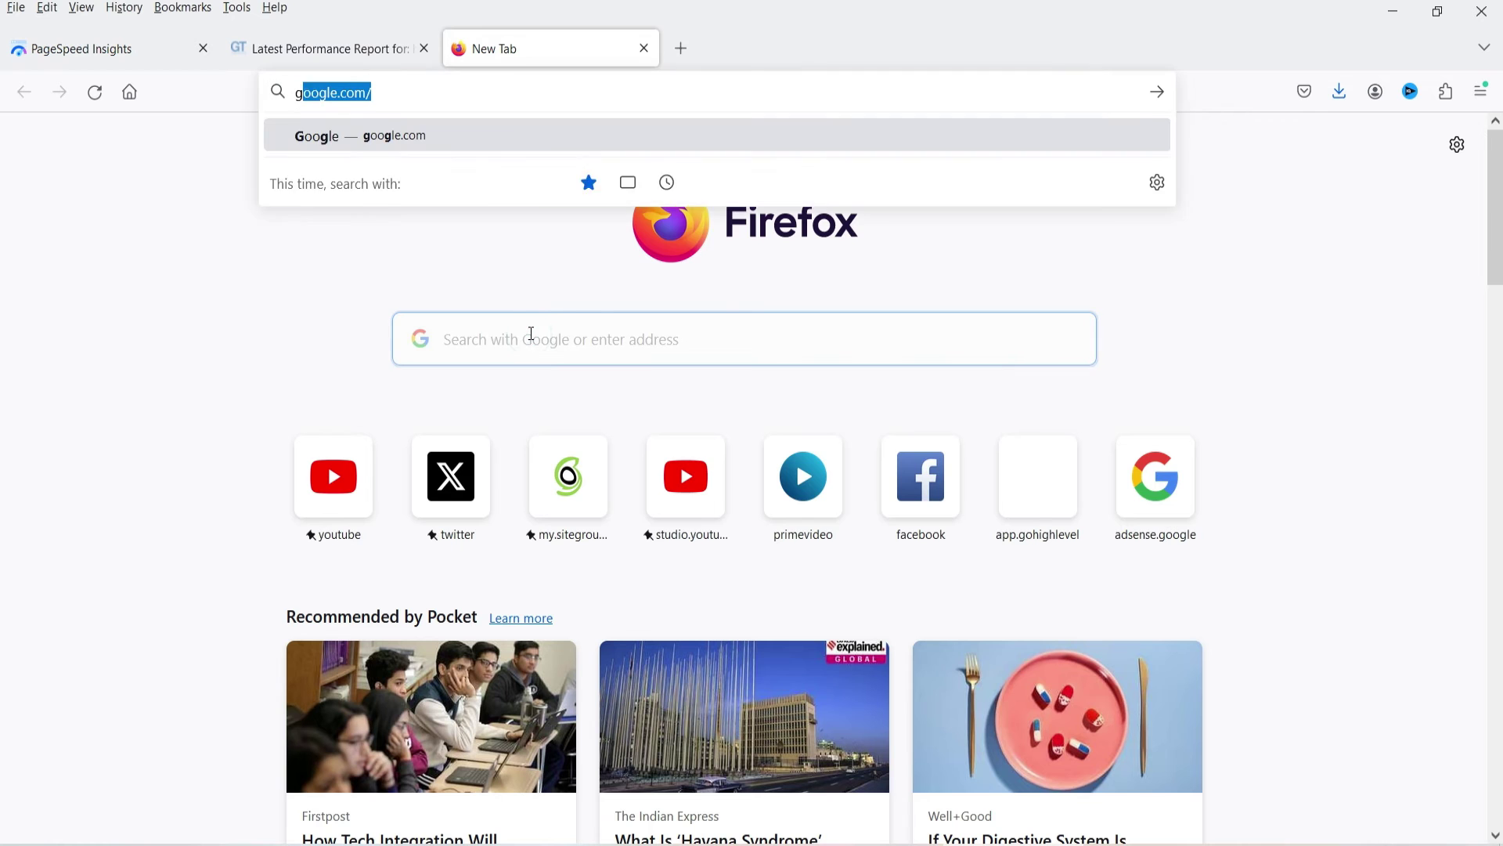
{"action": "type", "text": " page"}
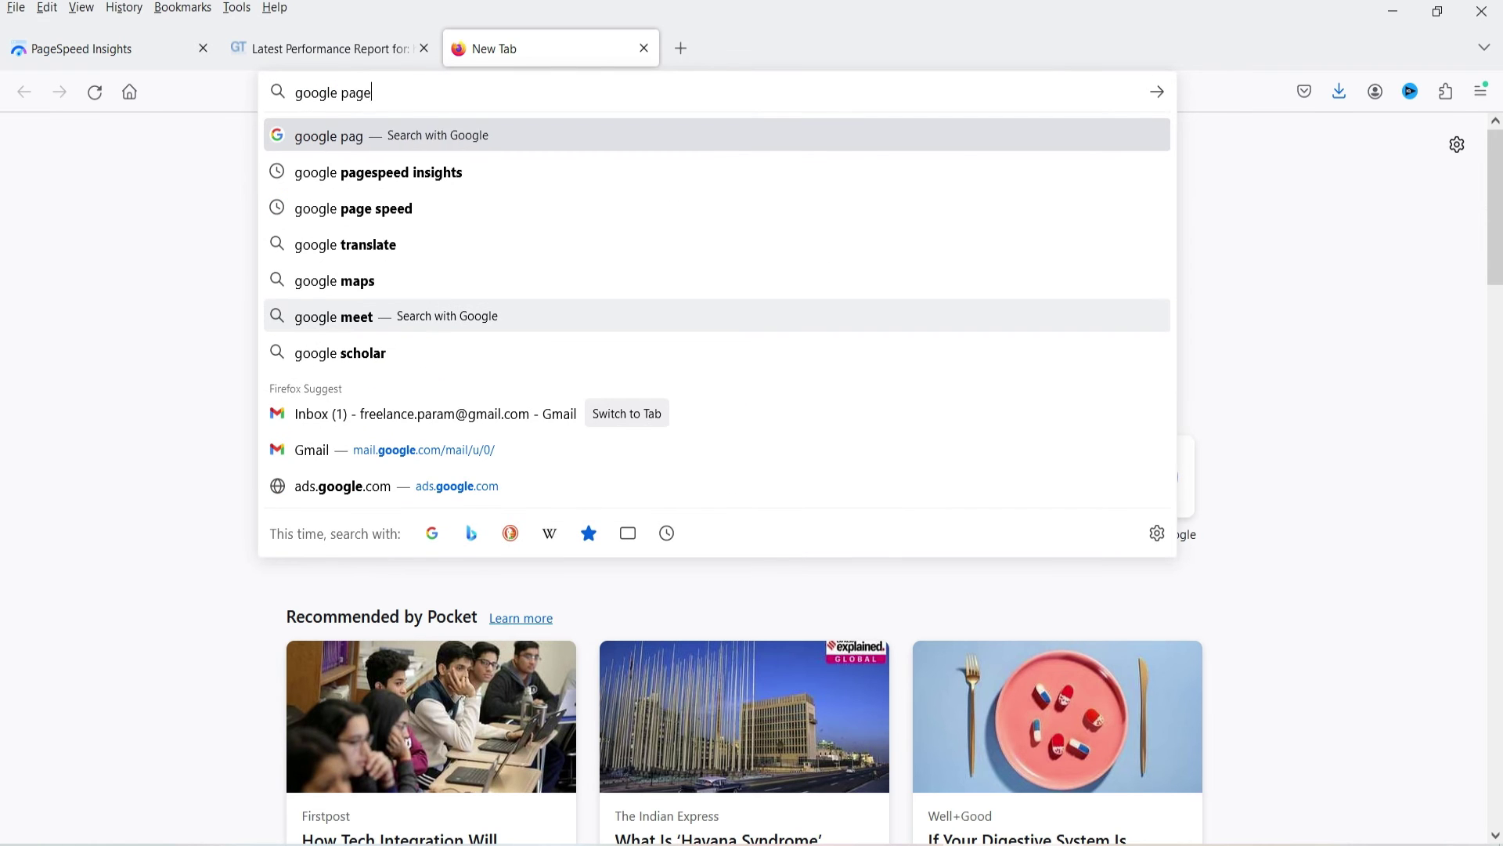
{"action": "left_click", "coordinate": [478, 172]}
{"action": "left_click", "coordinate": [286, 421]}
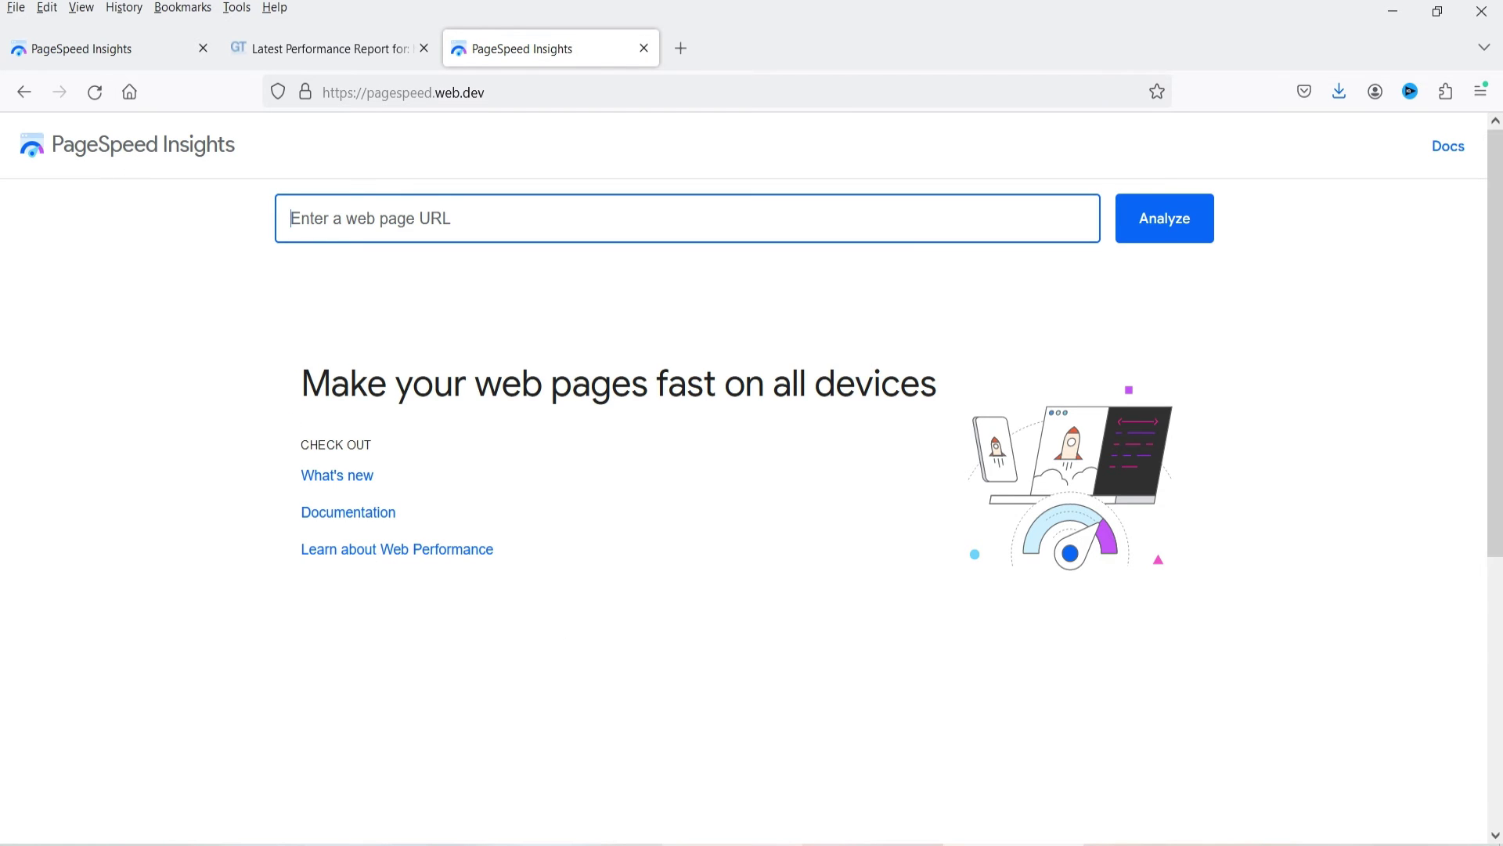
{"action": "type", "text": "https://paramfreelance.com/"}
{"action": "left_click", "coordinate": [1145, 235]}
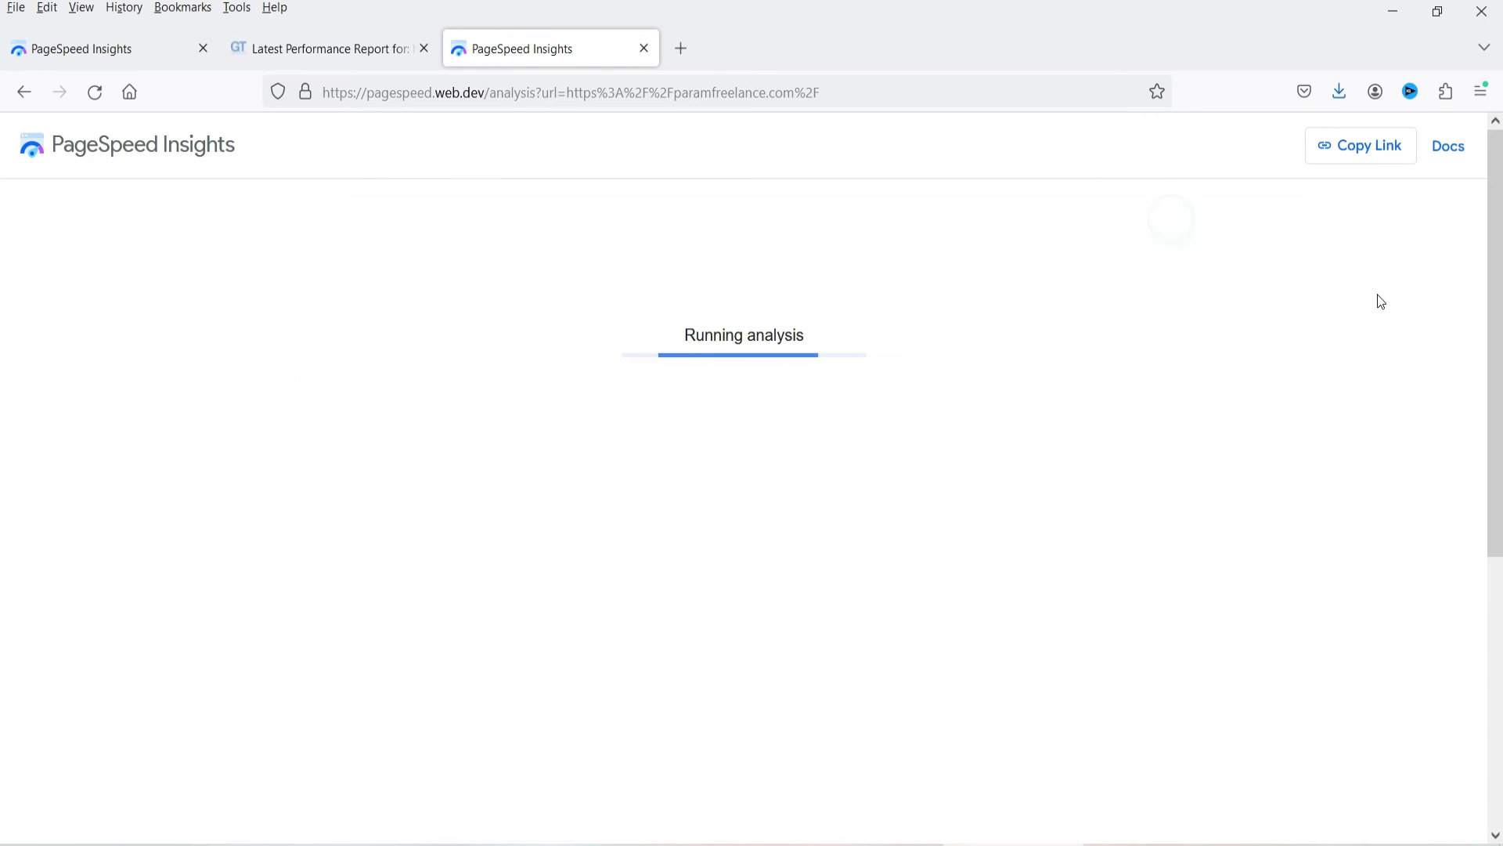
Start a GTmetrix analysis of paramfreelance.com, then view the new PageSpeed mobile results (74/91/96/93).
{"action": "left_click", "coordinate": [691, 50]}
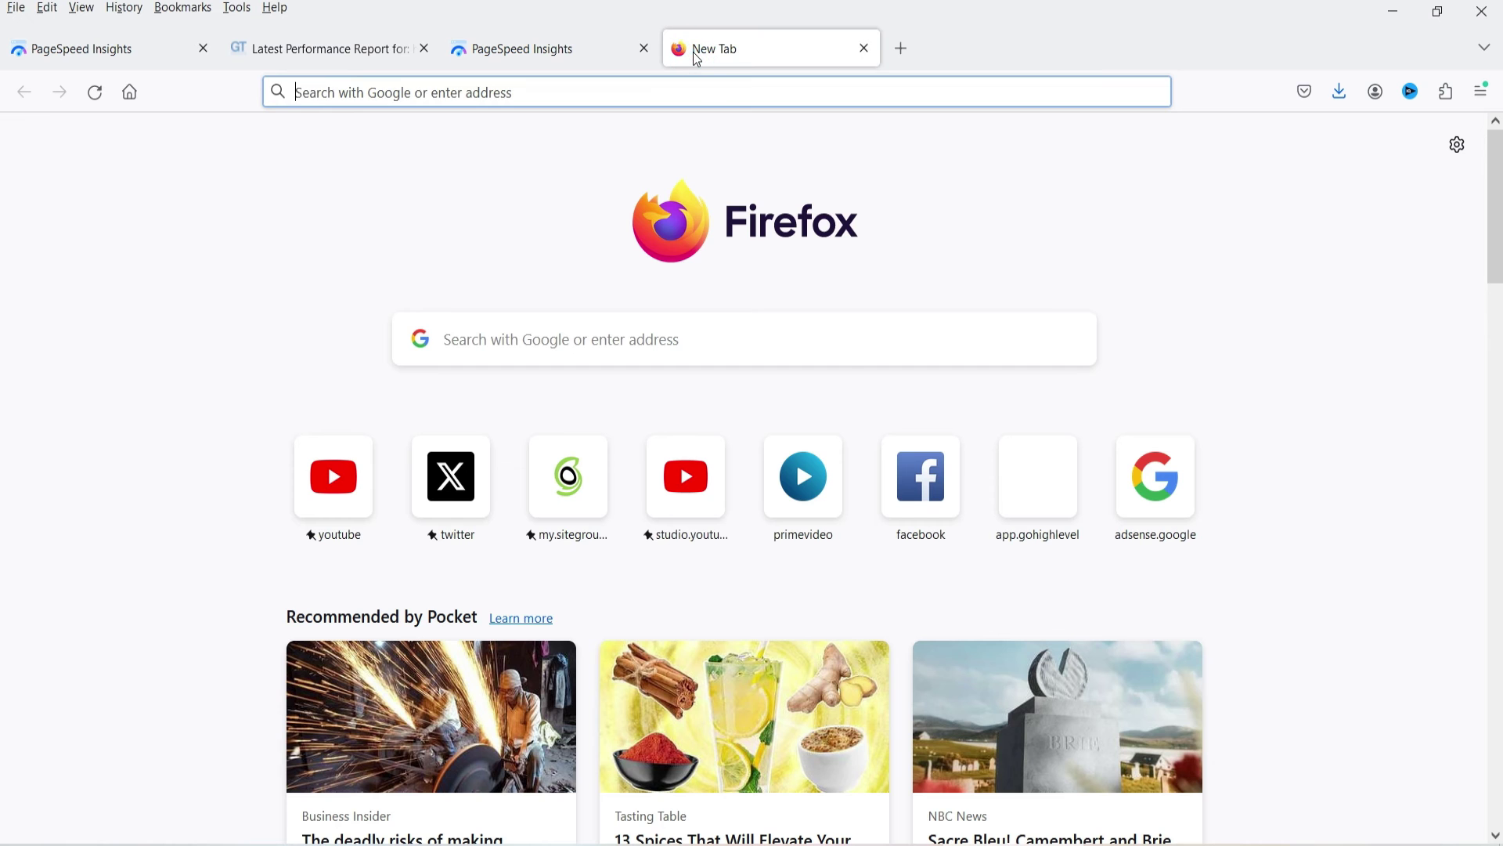
{"action": "type", "text": "gt"}
{"action": "left_click", "coordinate": [532, 452]}
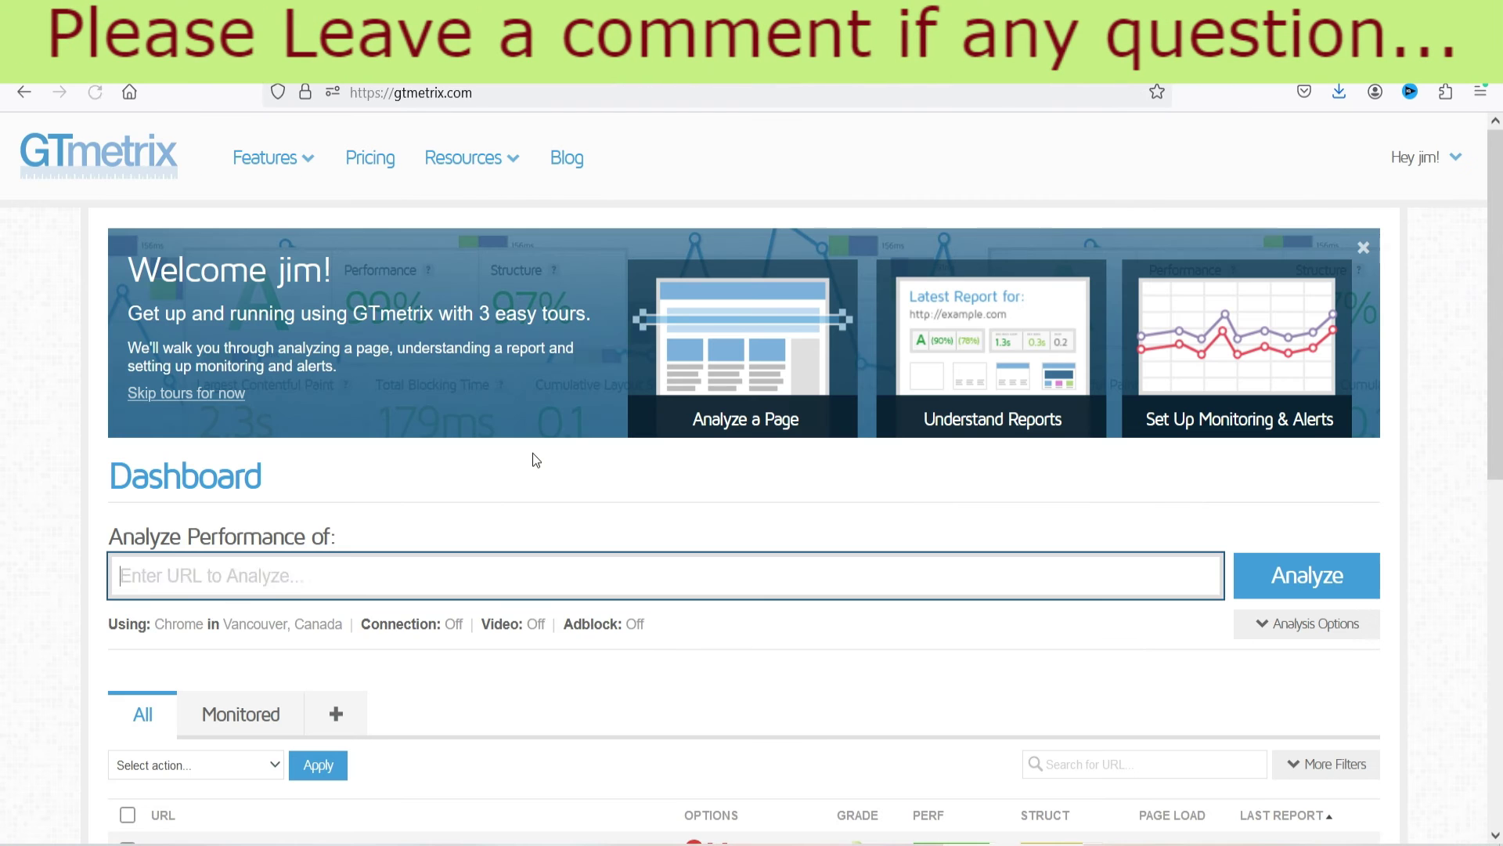
{"action": "left_click", "coordinate": [1308, 575]}
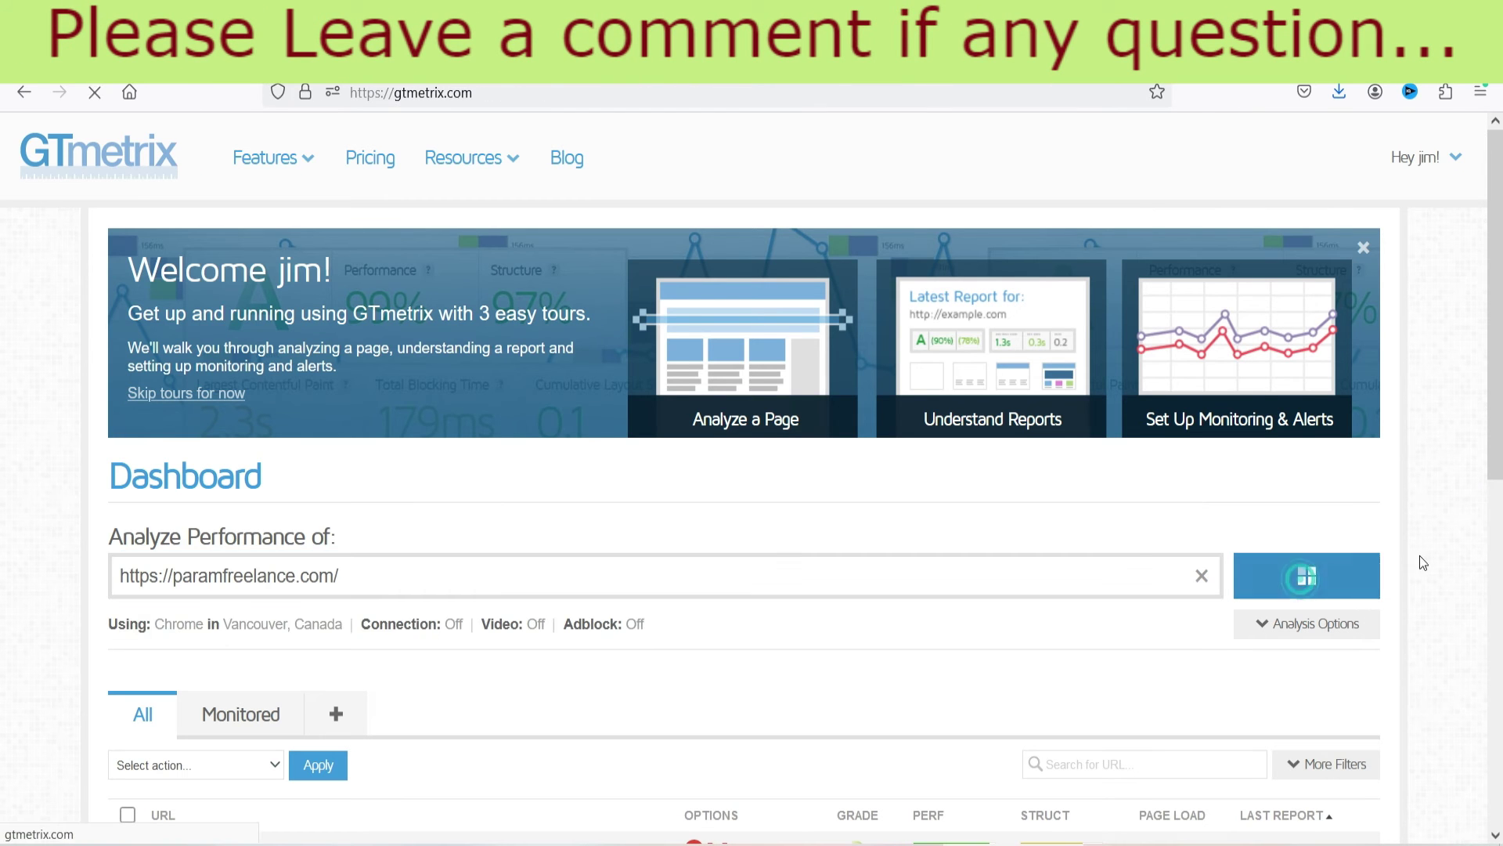
{"action": "left_click", "coordinate": [262, 53]}
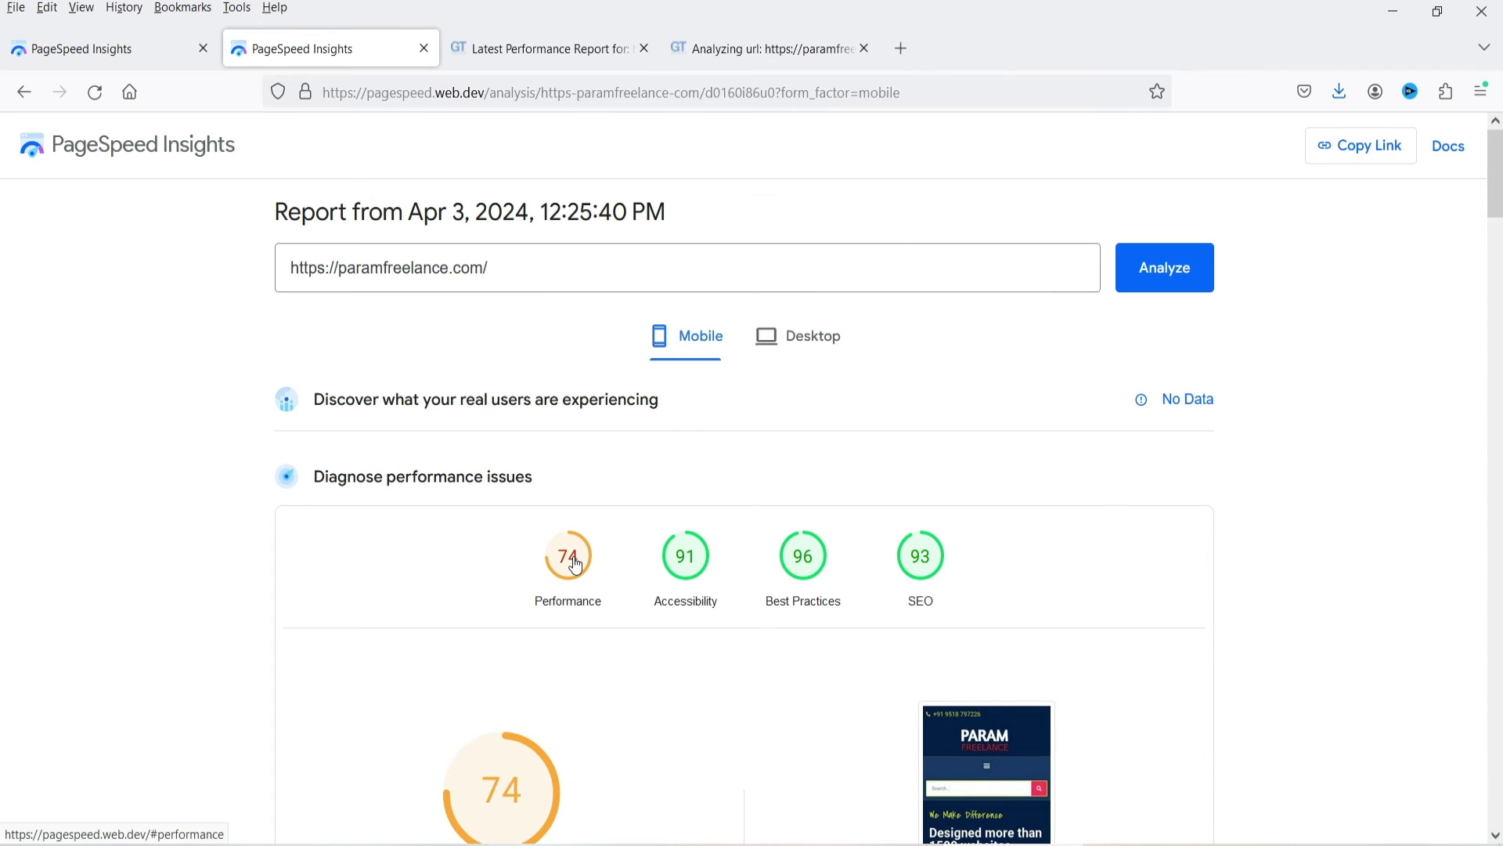
Compare the 12:25:40 PM report's desktop scores (67/90/100/92) with the earlier 12:15:37 PM report's results.
{"action": "left_click", "coordinate": [120, 53]}
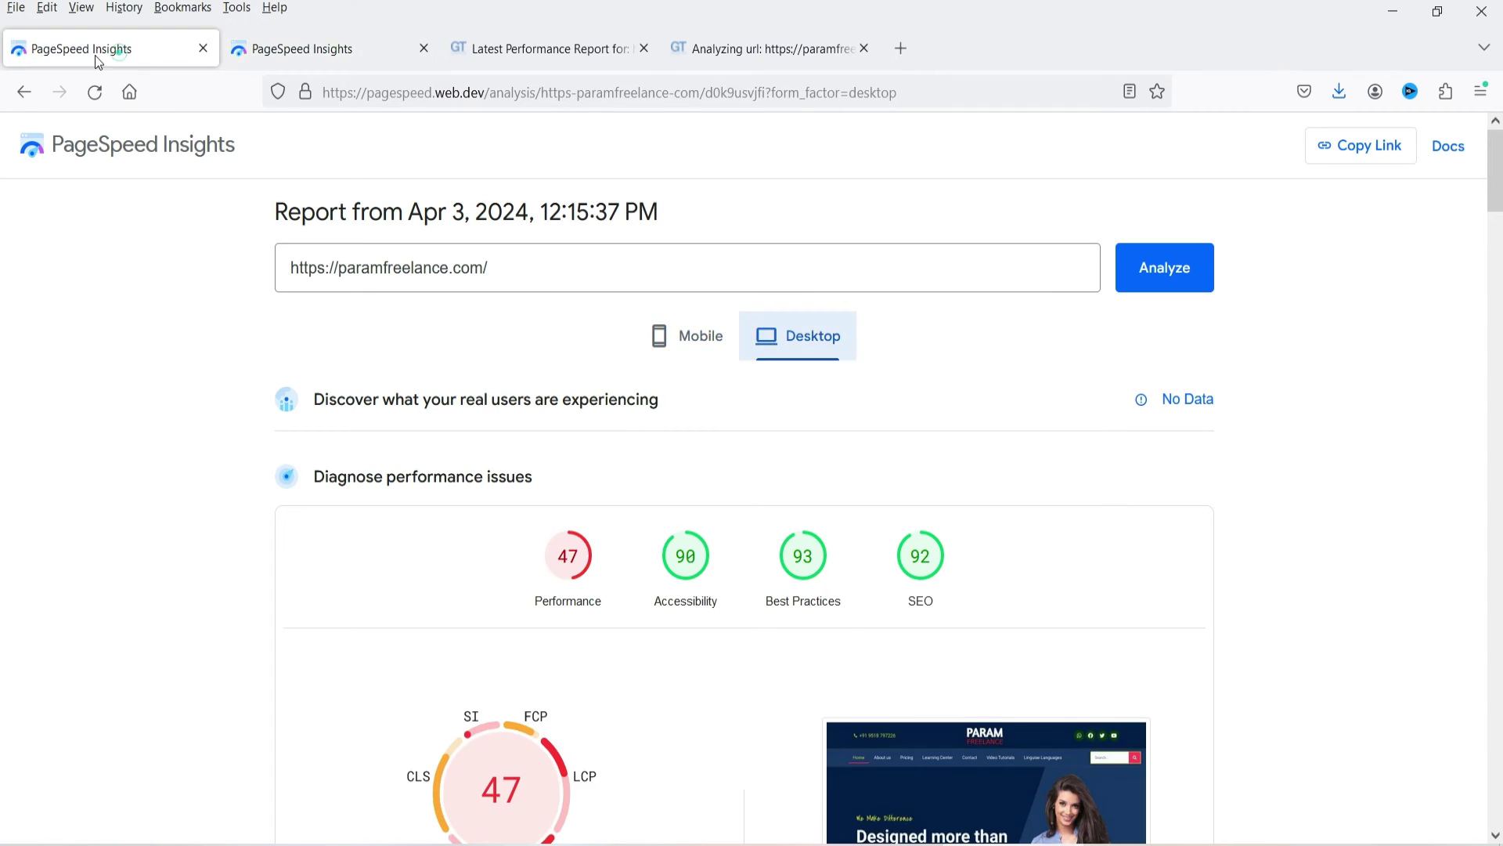
{"action": "left_click", "coordinate": [317, 52]}
{"action": "left_click", "coordinate": [799, 336]}
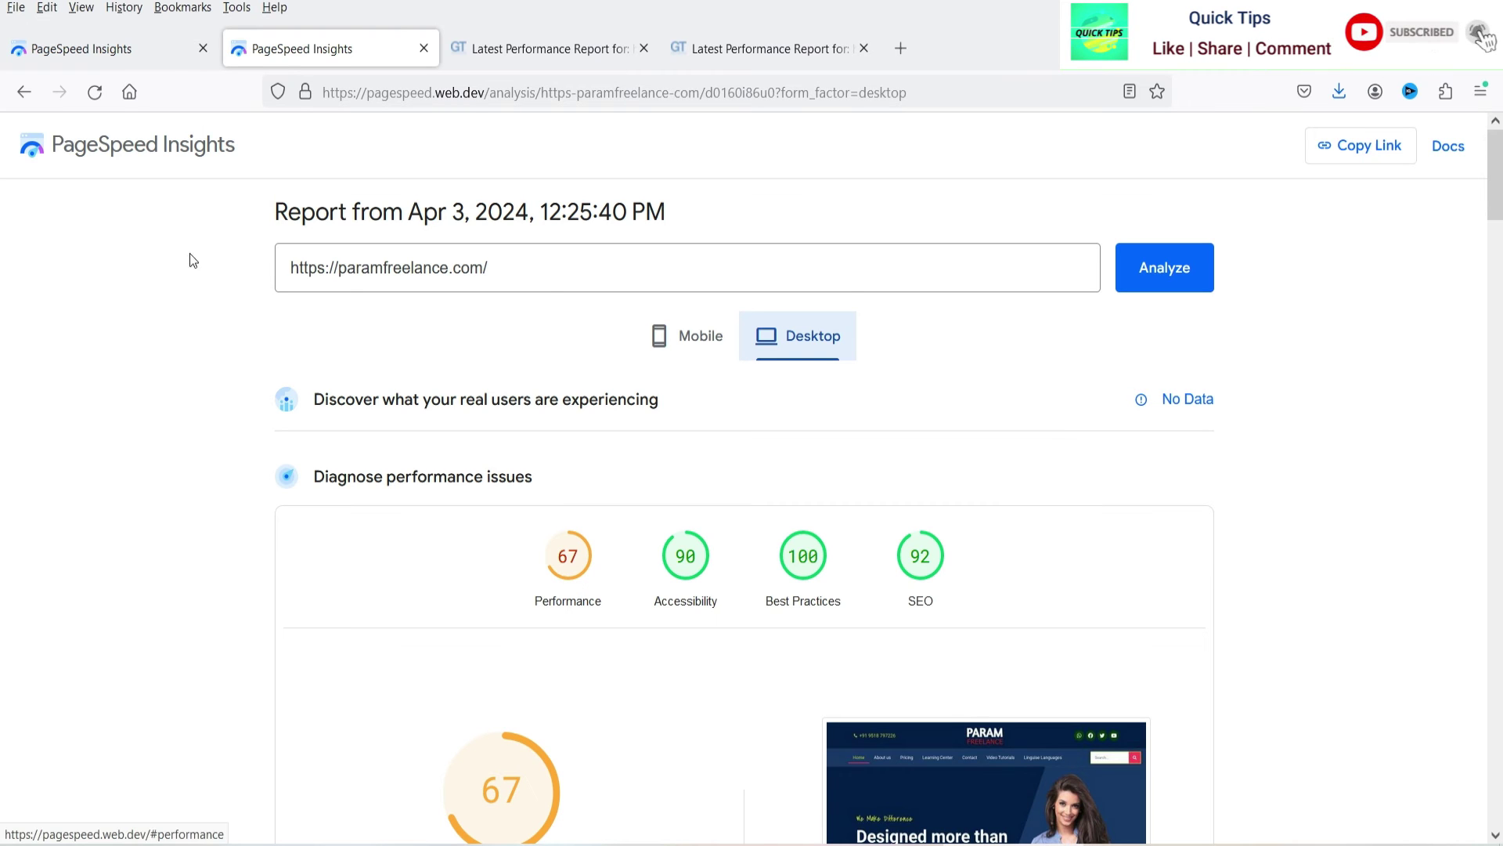
{"action": "left_click", "coordinate": [113, 52]}
{"action": "left_click", "coordinate": [664, 343]}
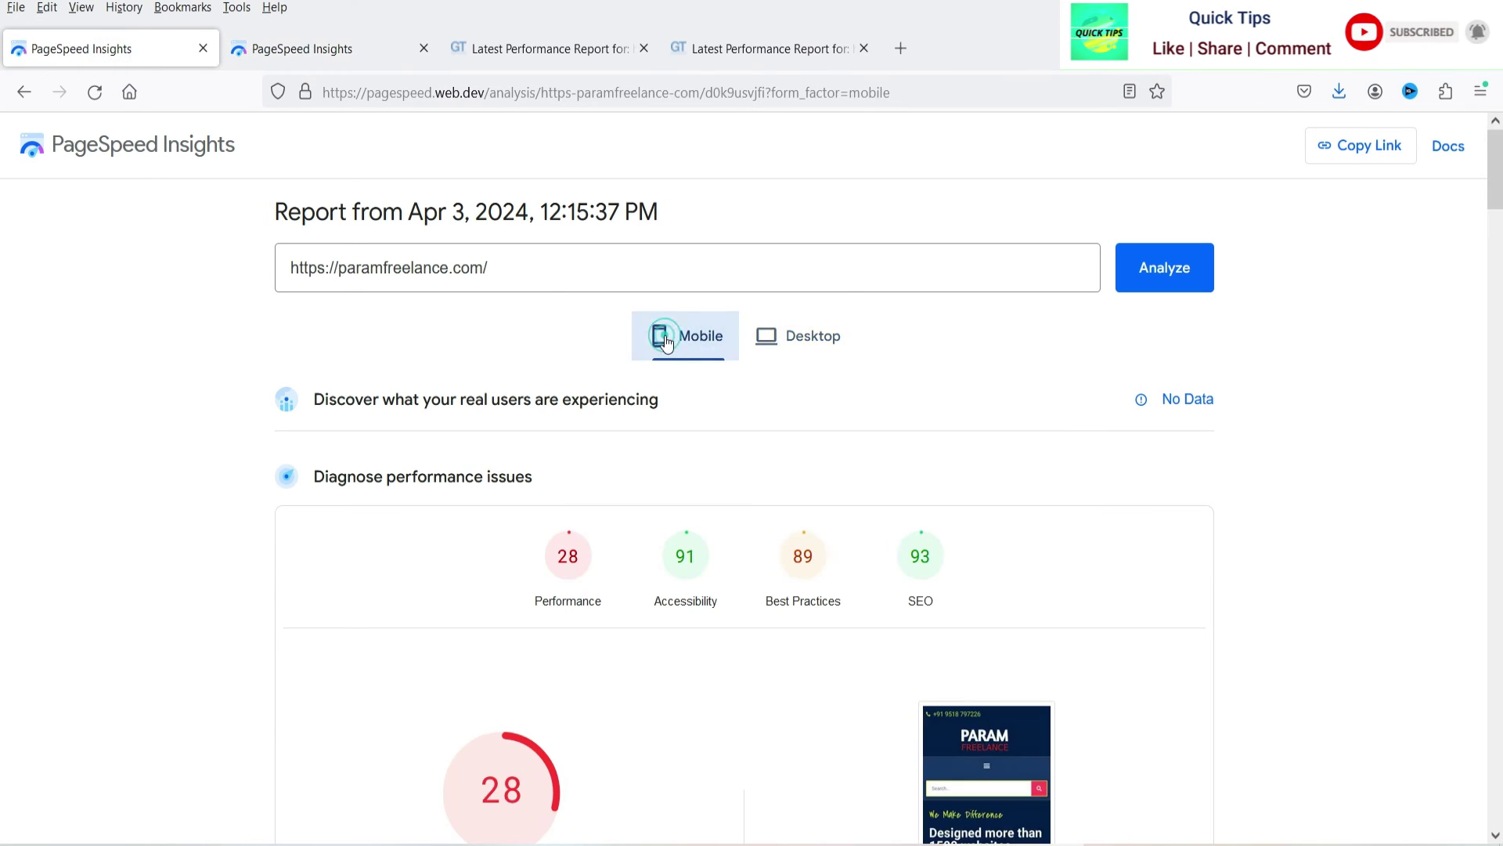
{"action": "key", "text": "ctrl+Tab"}
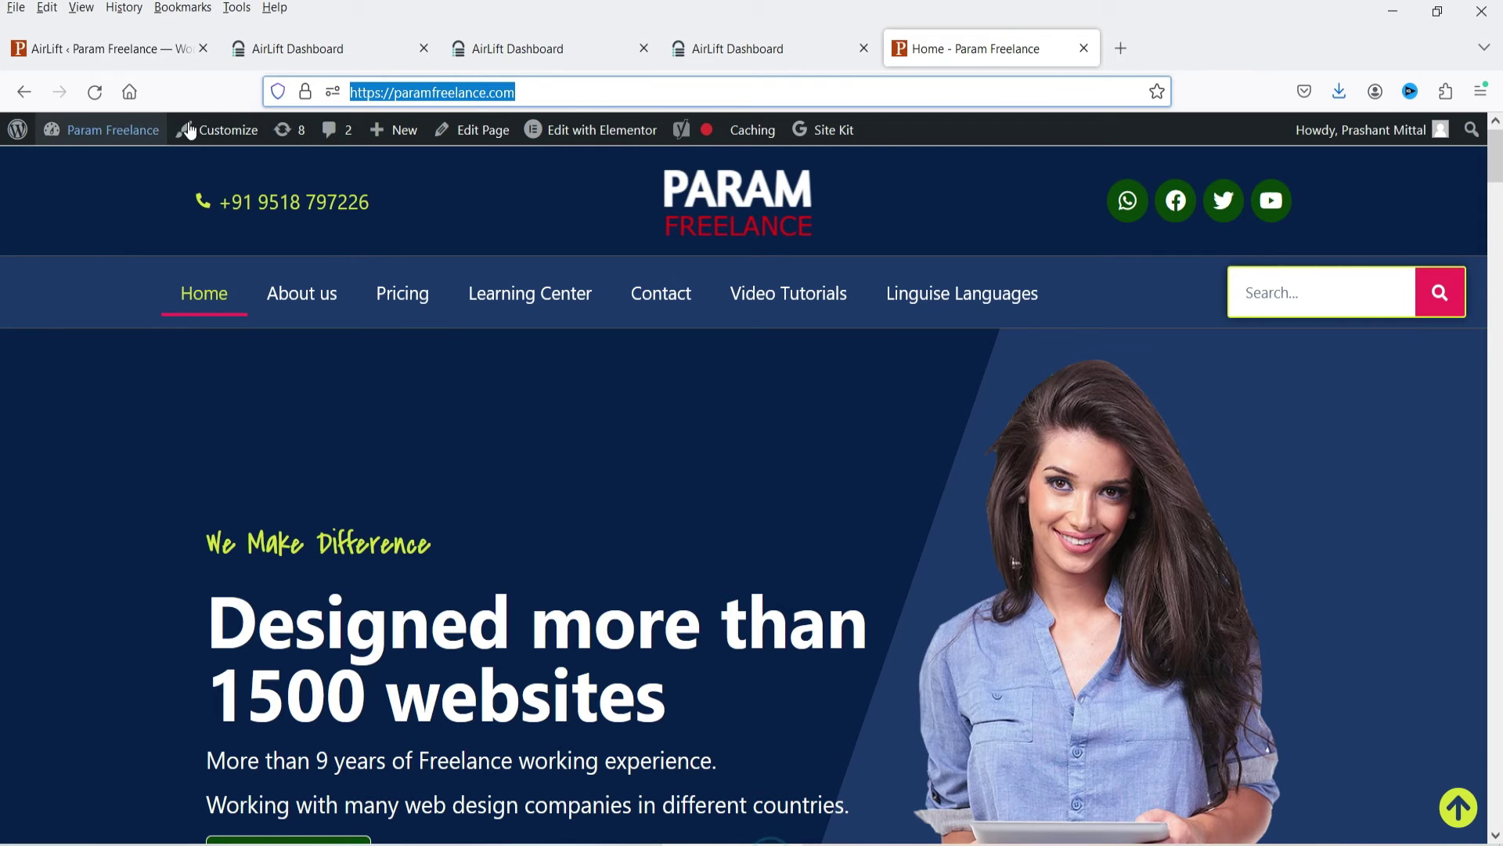
Scroll through the AirLift optimization report, then go to the Sites page listing Param Freelance.
{"action": "left_click", "coordinate": [316, 43]}
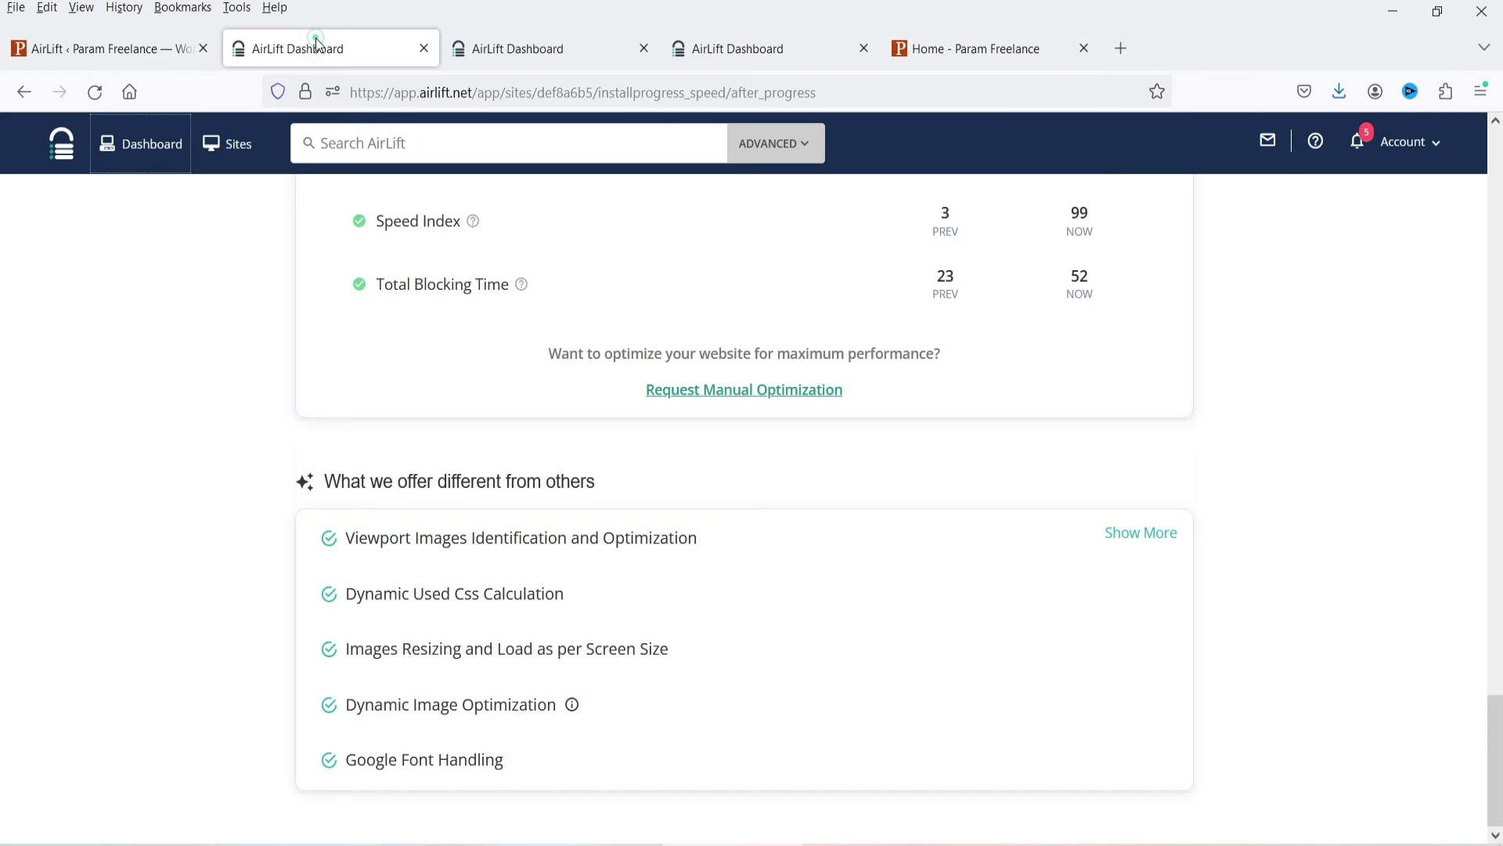
{"action": "scroll", "coordinate": [80, 470], "scroll_direction": "up", "scroll_amount": 20}
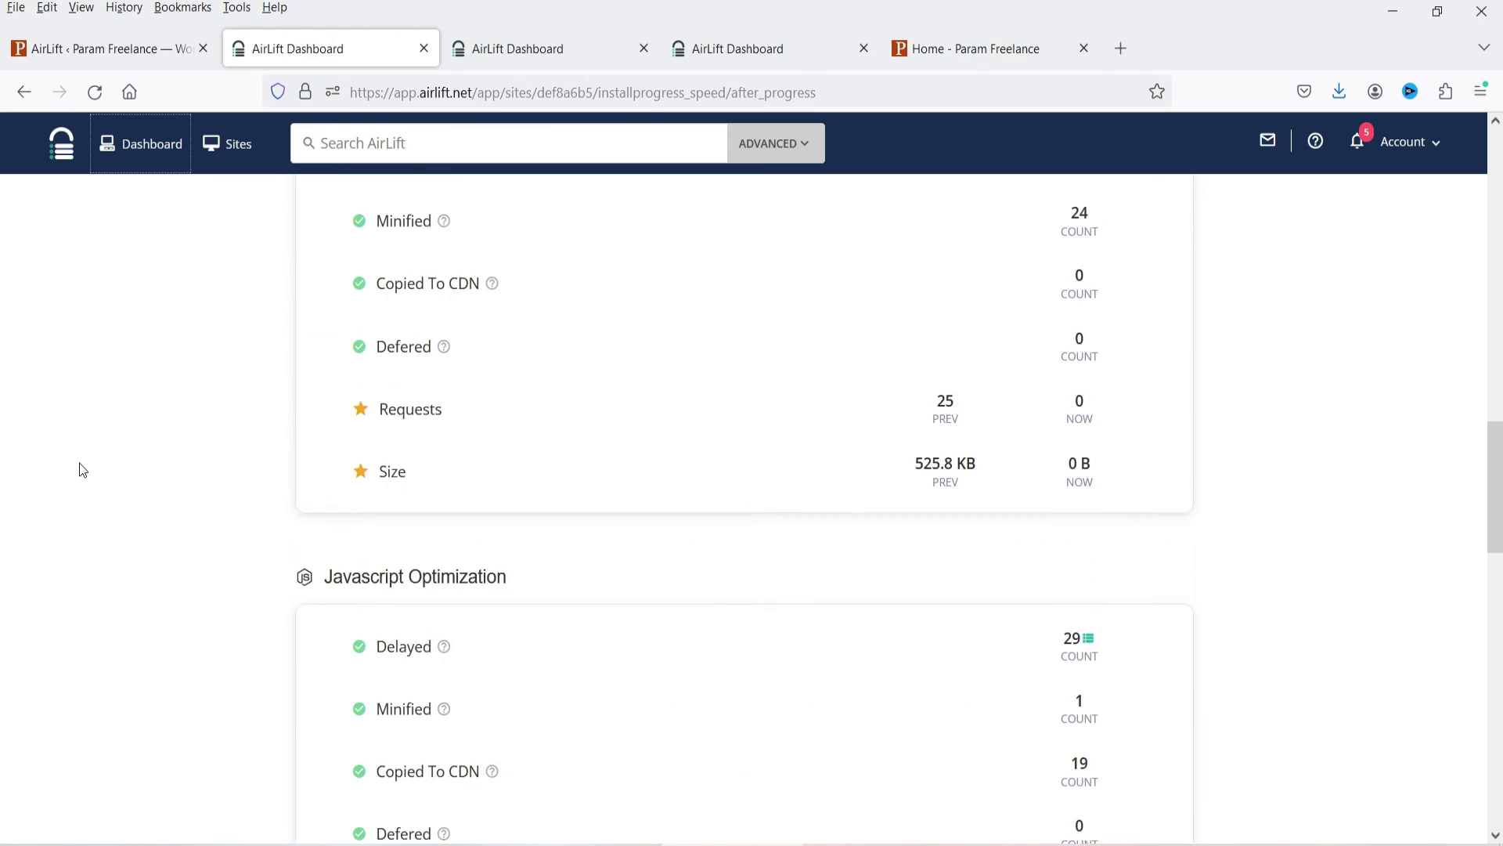
{"action": "scroll", "coordinate": [80, 469], "scroll_direction": "down", "scroll_amount": 5}
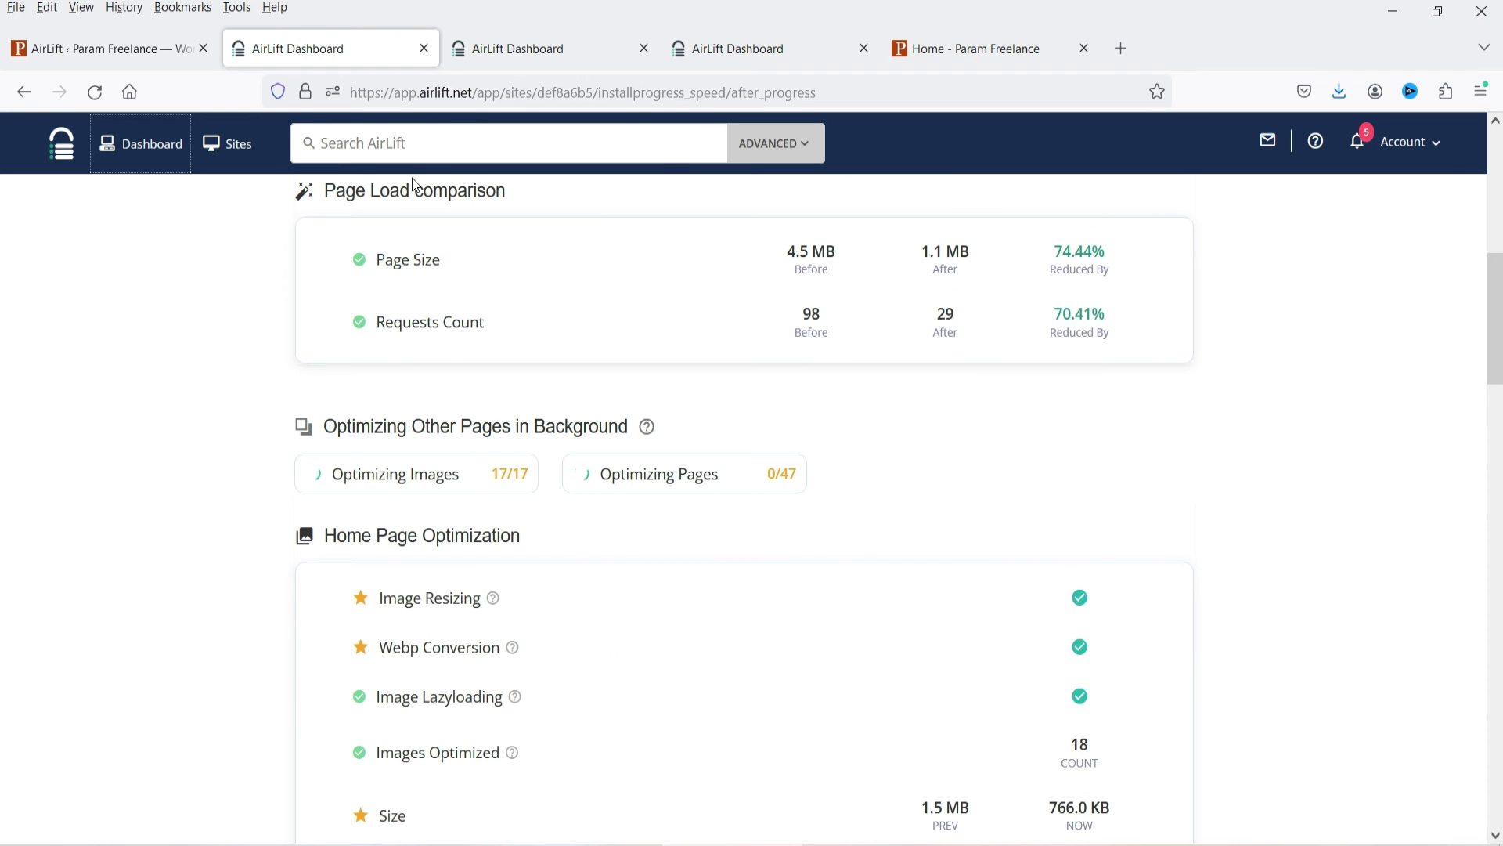
{"action": "left_click", "coordinate": [520, 50]}
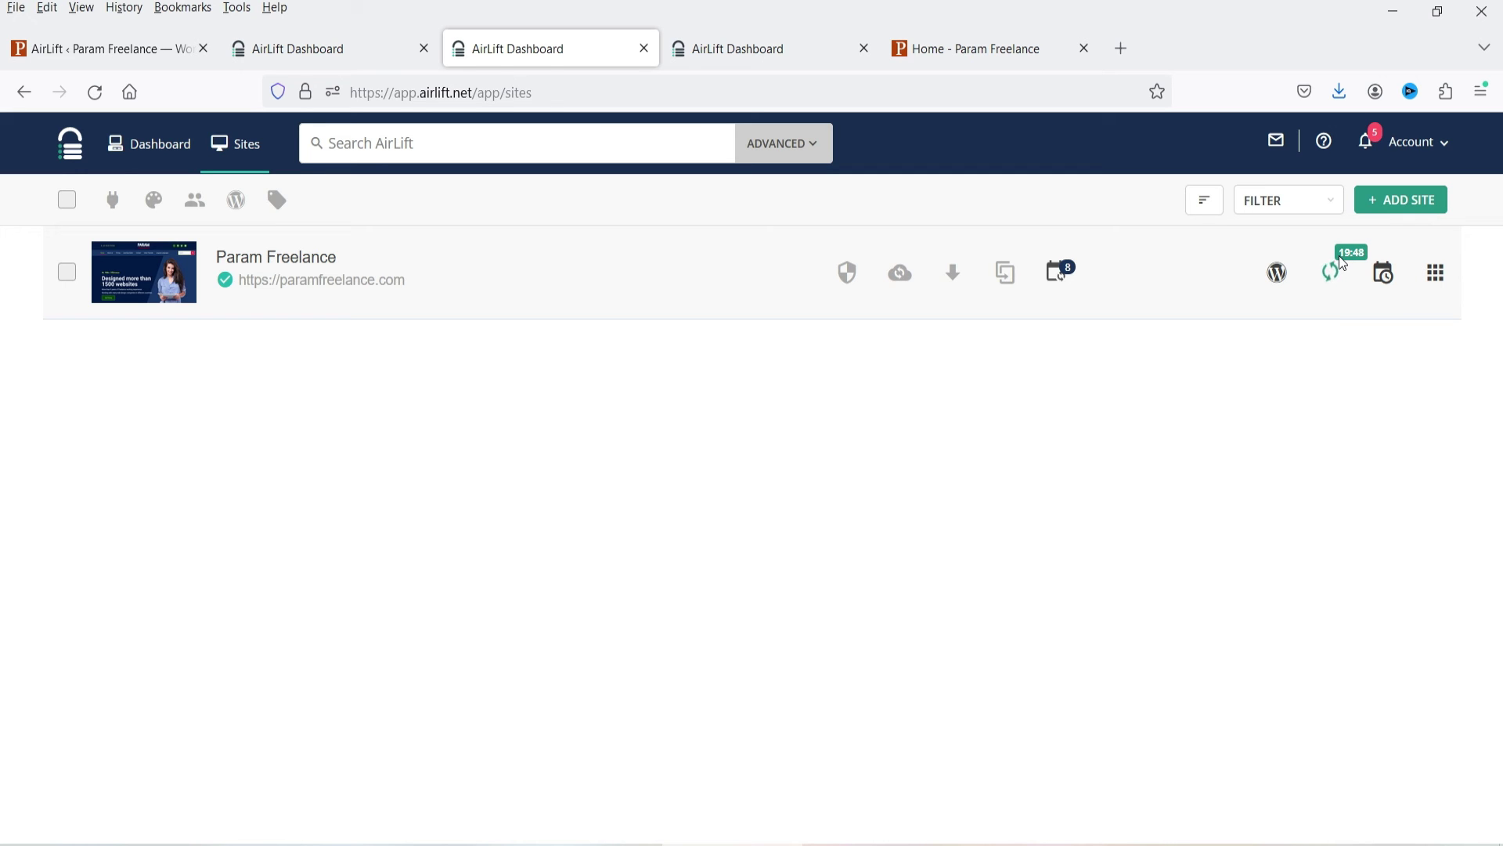
Reload the Site Performance Report for final scores (31 original, 93 optimized) and scroll through its sections.
{"action": "left_click", "coordinate": [838, 548]}
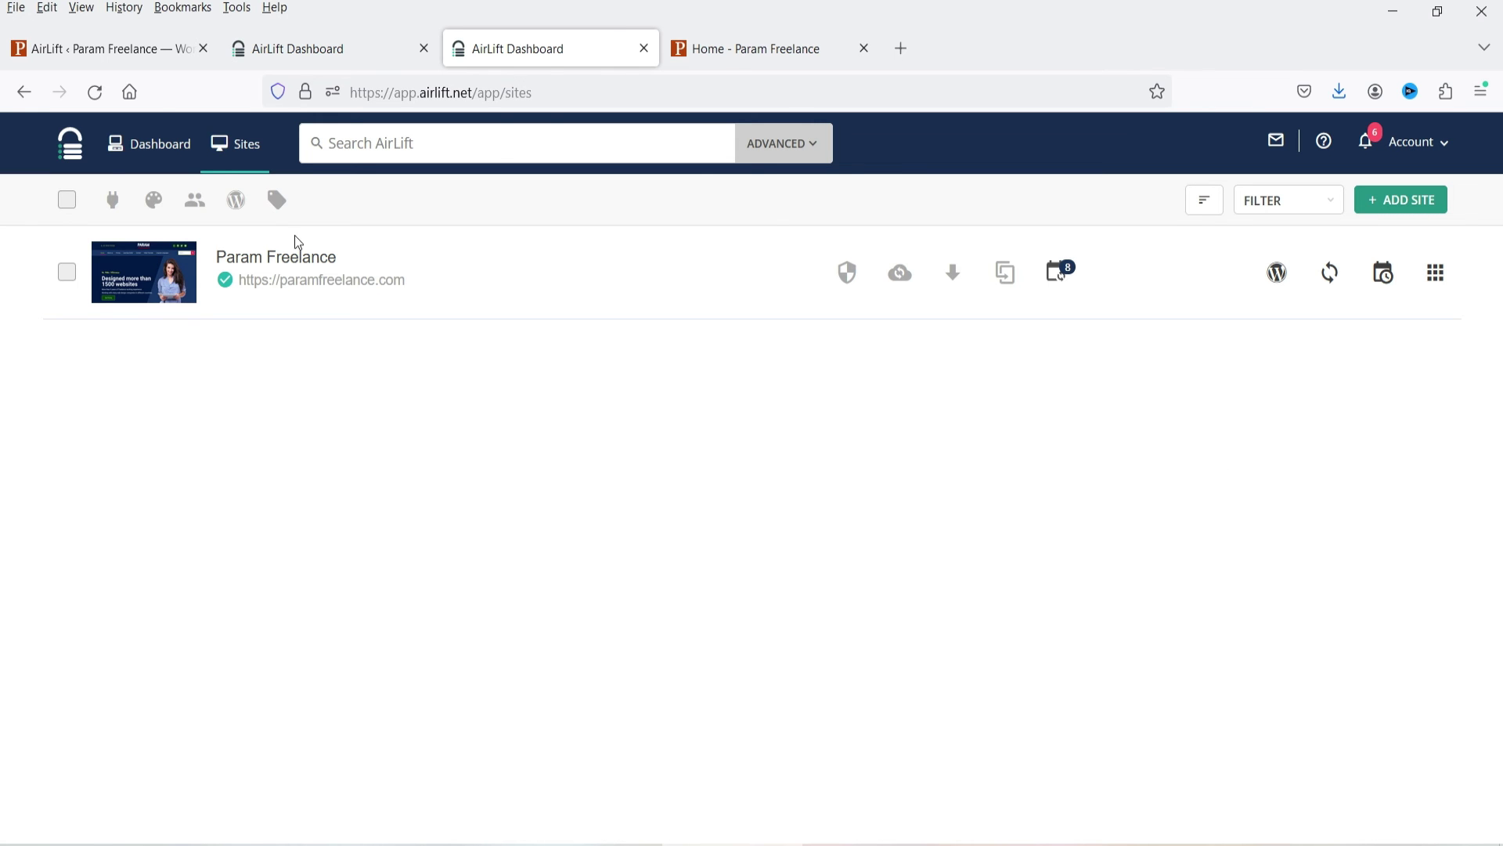
{"action": "left_click", "coordinate": [321, 49]}
{"action": "left_click", "coordinate": [100, 97]}
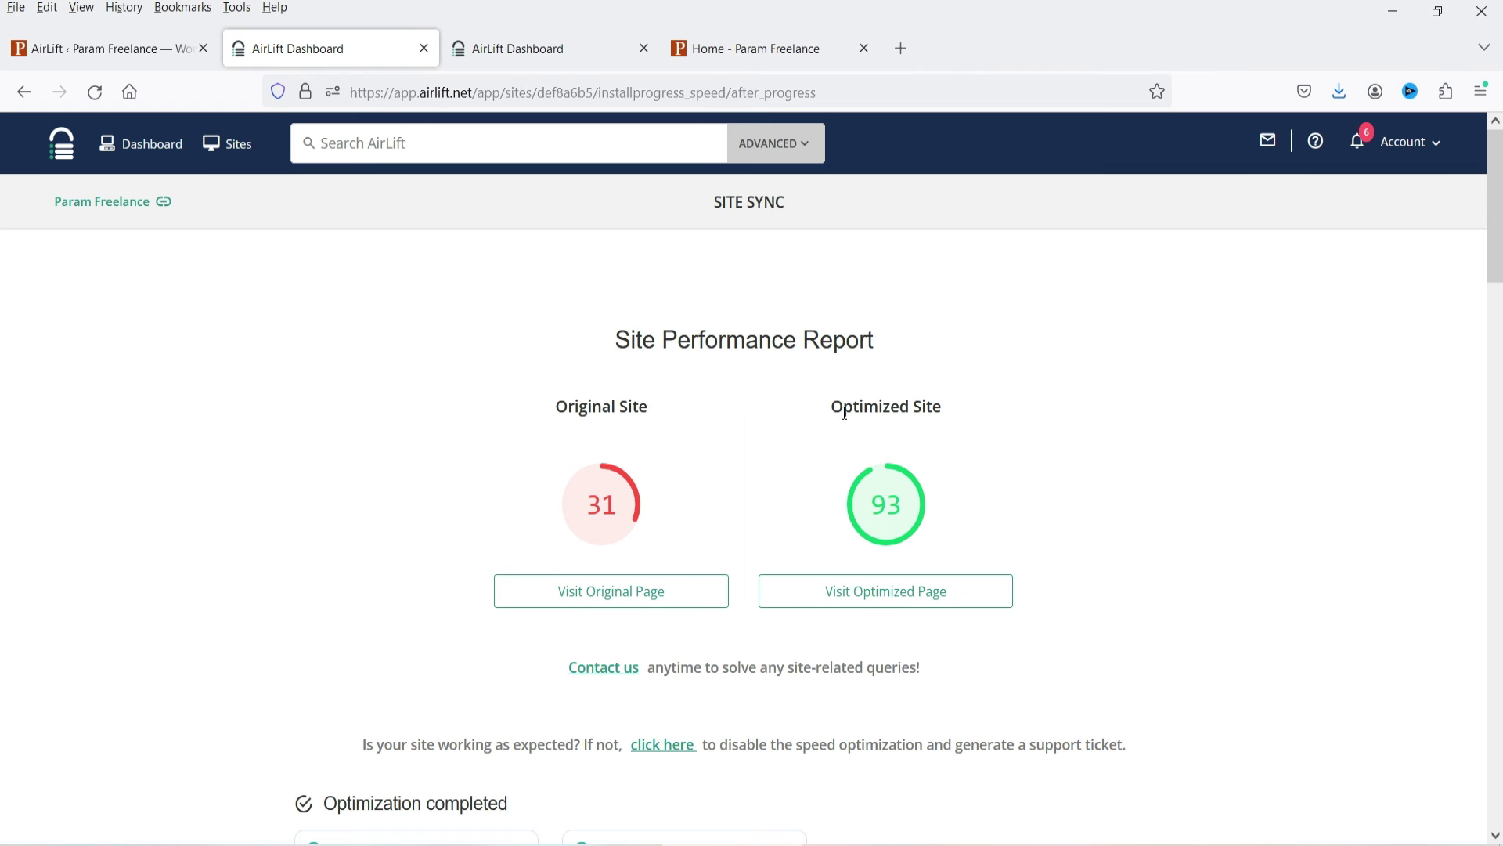
{"action": "left_click_drag", "start_coordinate": [846, 412], "coordinate": [963, 416]}
{"action": "left_click", "coordinate": [1135, 436]}
{"action": "scroll", "coordinate": [1135, 435], "scroll_direction": "down", "scroll_amount": 5}
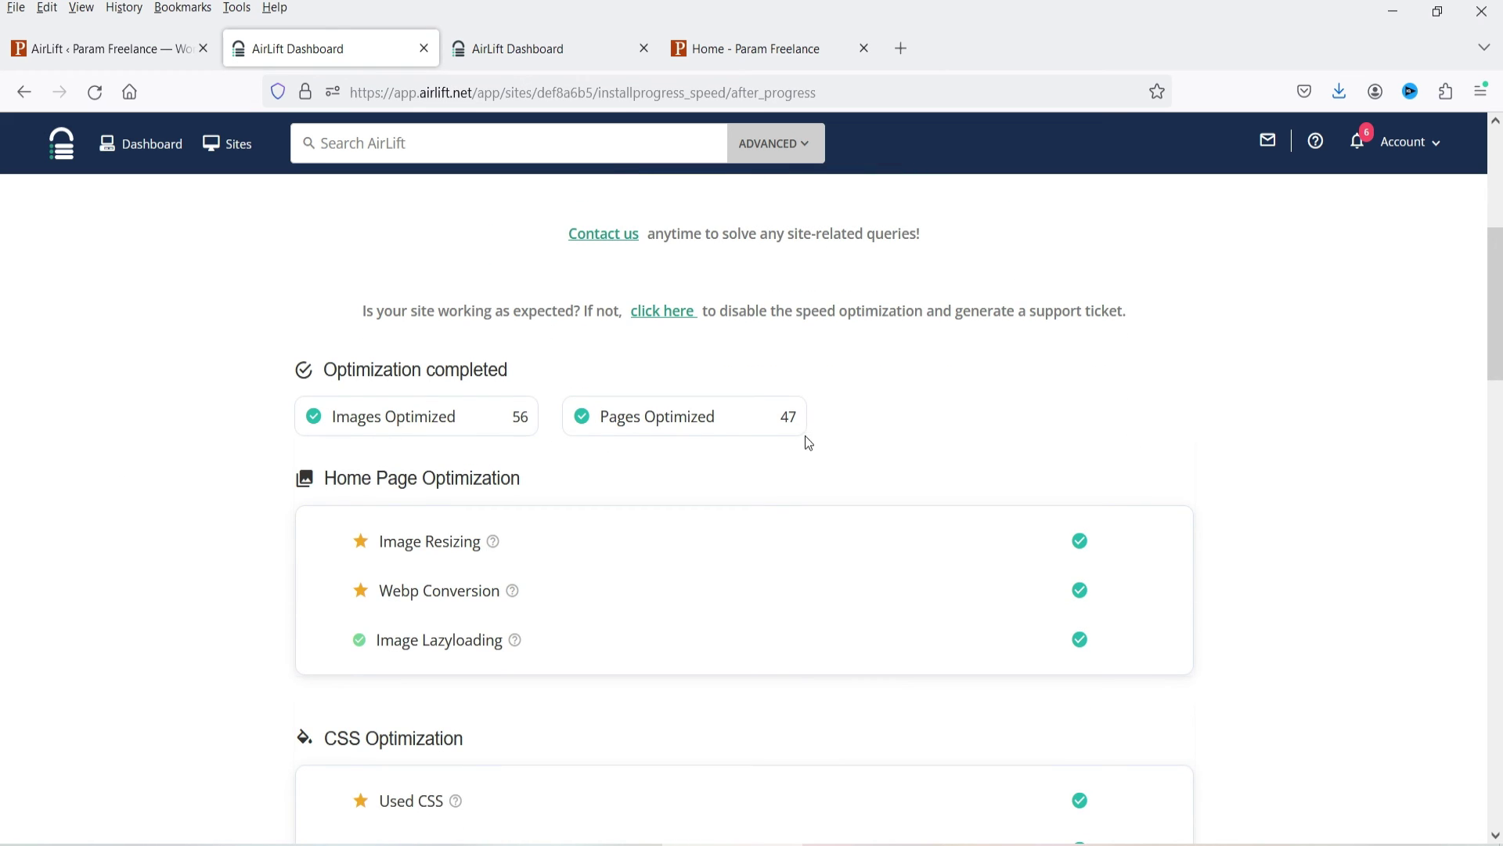
{"action": "scroll", "coordinate": [1131, 409], "scroll_direction": "down", "scroll_amount": 6}
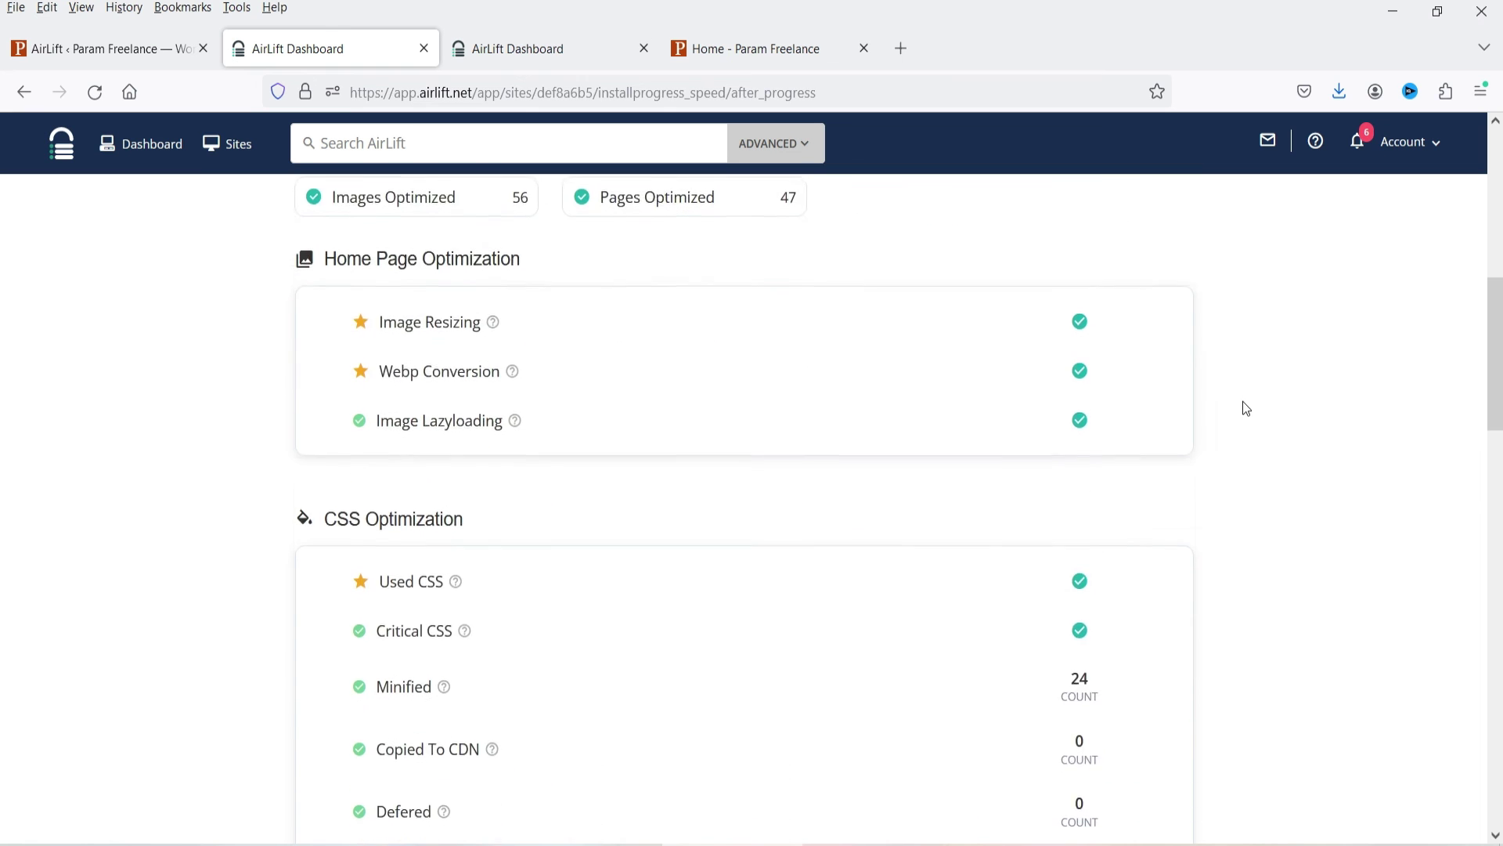
{"action": "scroll", "coordinate": [1245, 407], "scroll_direction": "down", "scroll_amount": 8}
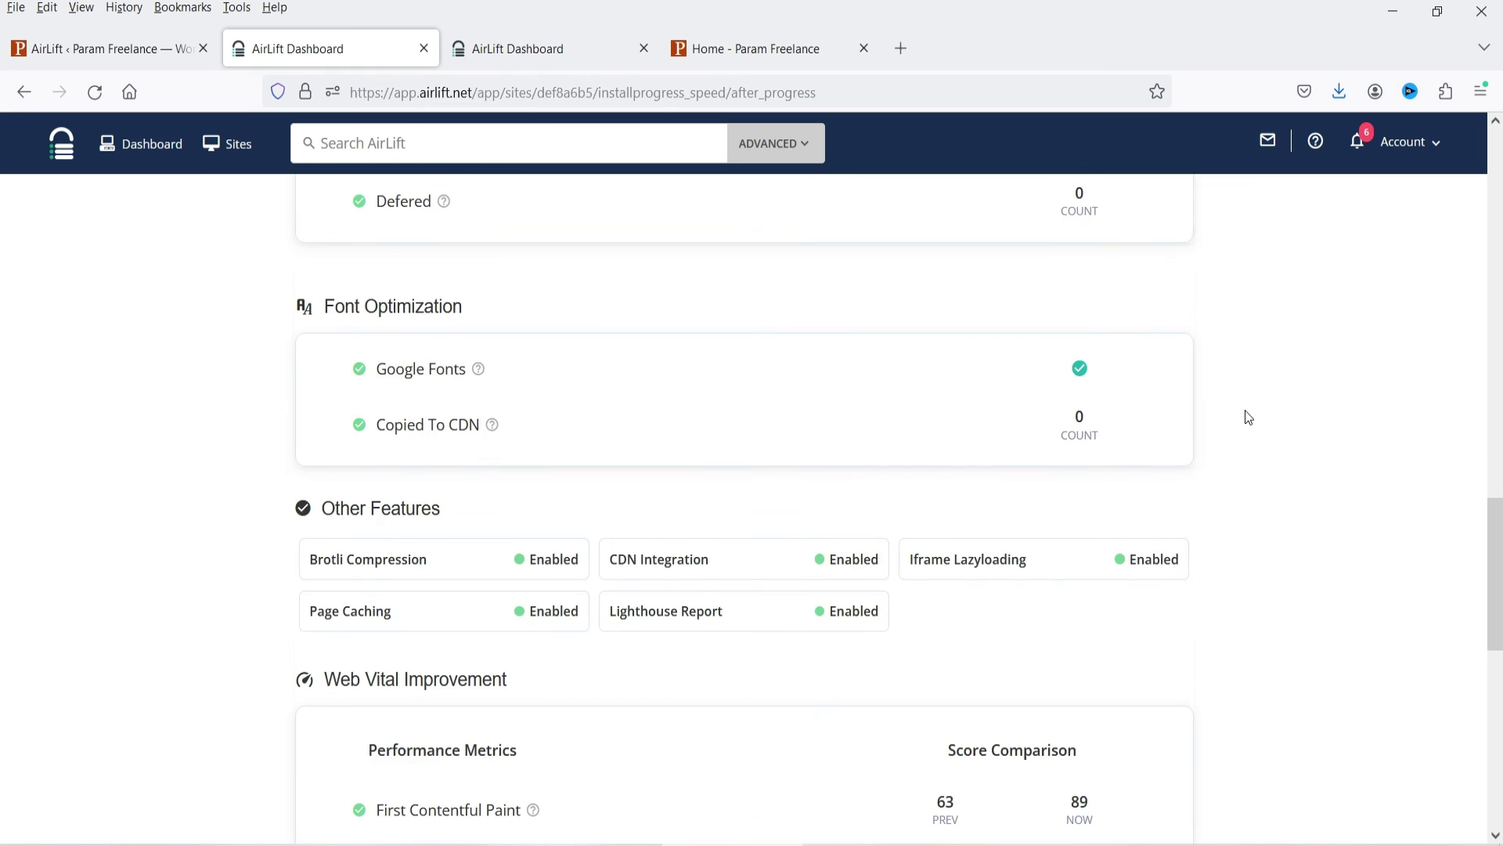
{"action": "scroll", "coordinate": [1245, 420], "scroll_direction": "down", "scroll_amount": 5}
{"action": "key", "text": "Home"}
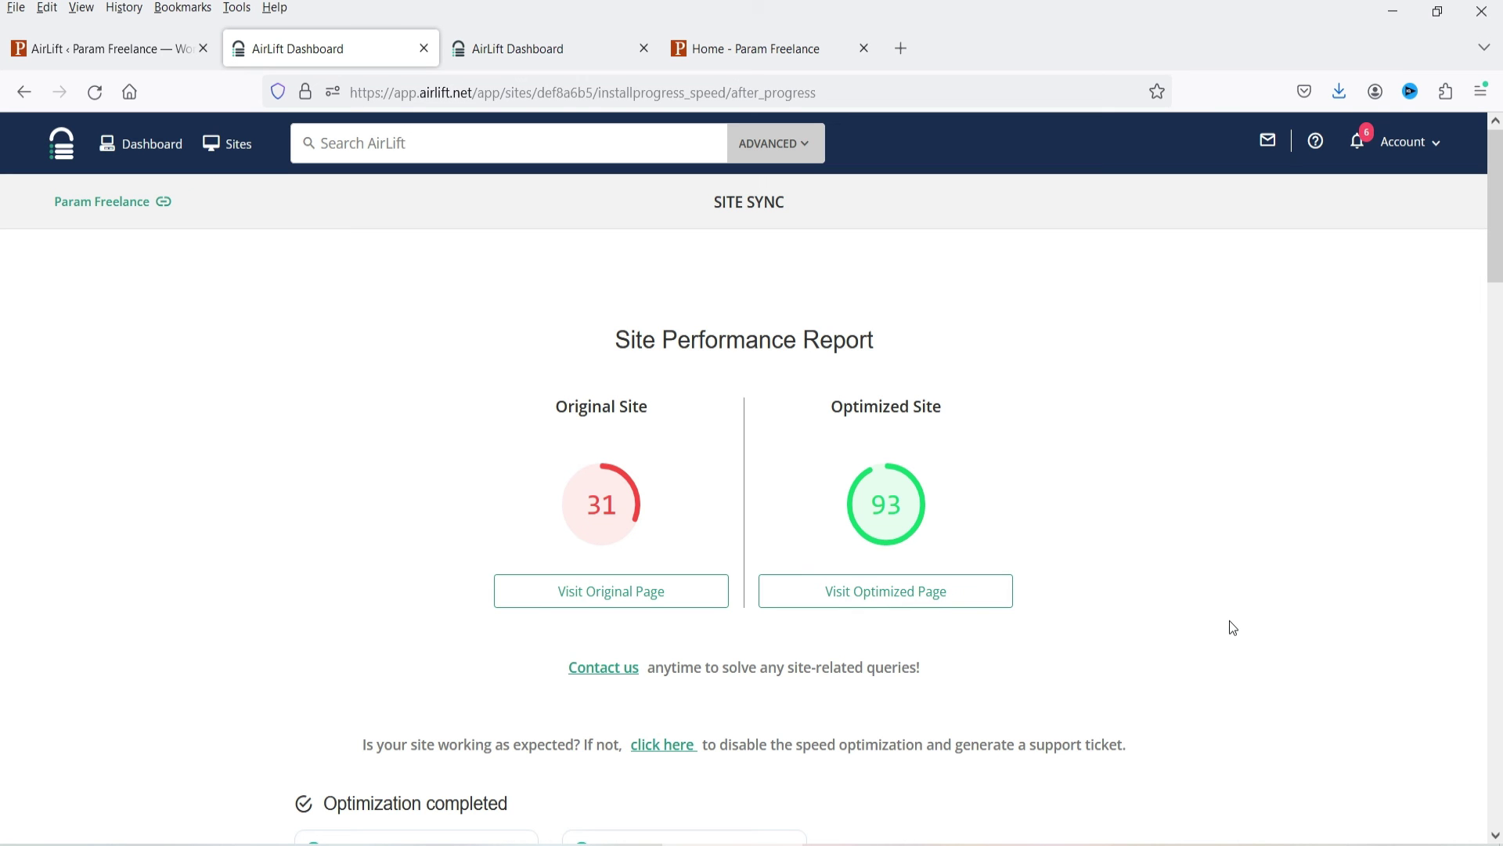
Re-analyze paramfreelance.com in PageSpeed Insights and start a GTmetrix Re-Test of the site.
{"action": "key", "text": "alt+Tab"}
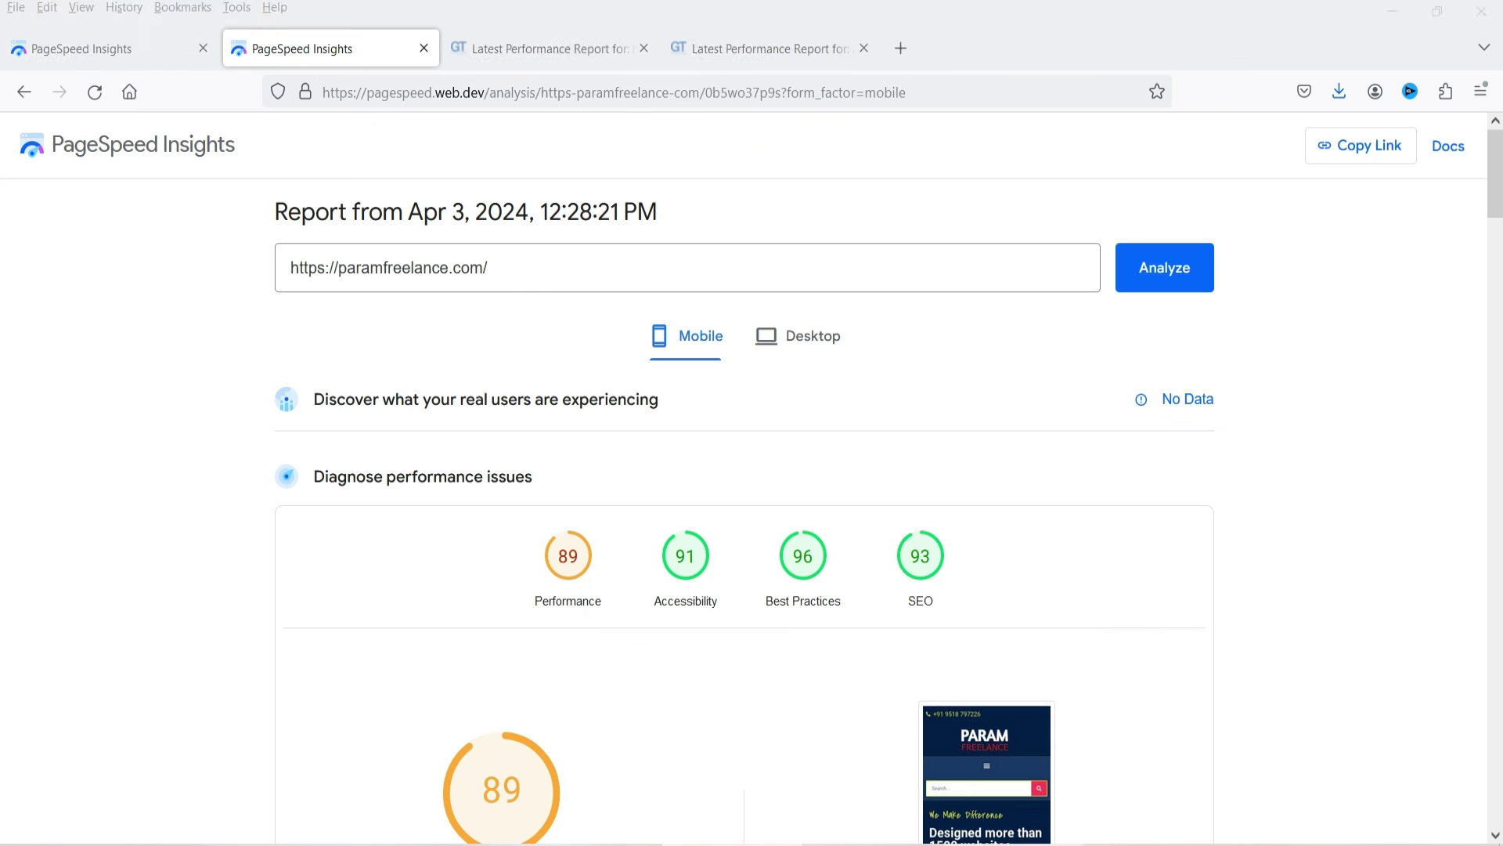
{"action": "left_click", "coordinate": [1195, 291]}
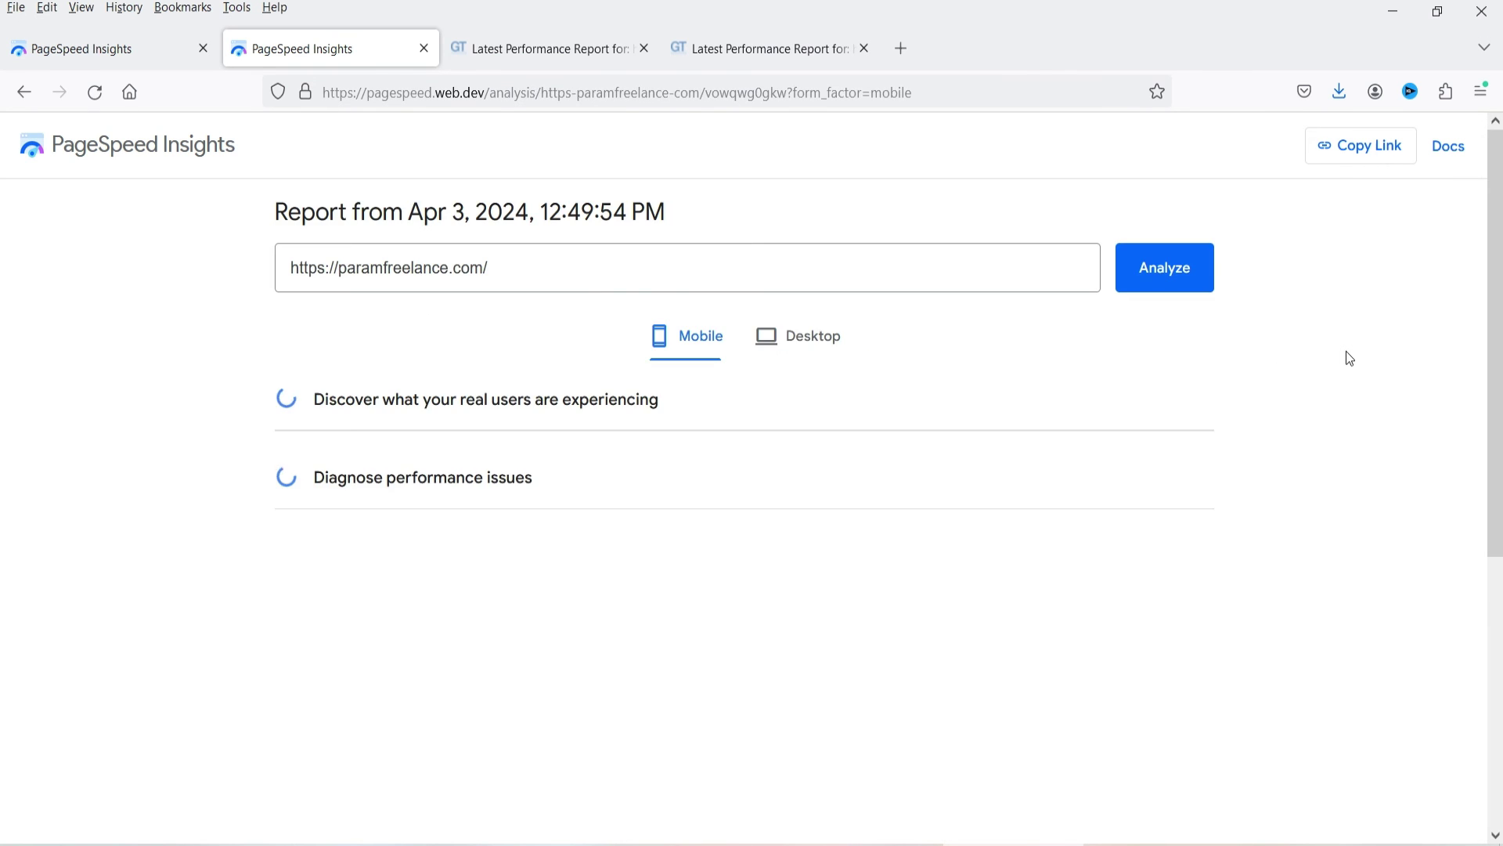
{"action": "left_click", "coordinate": [752, 55]}
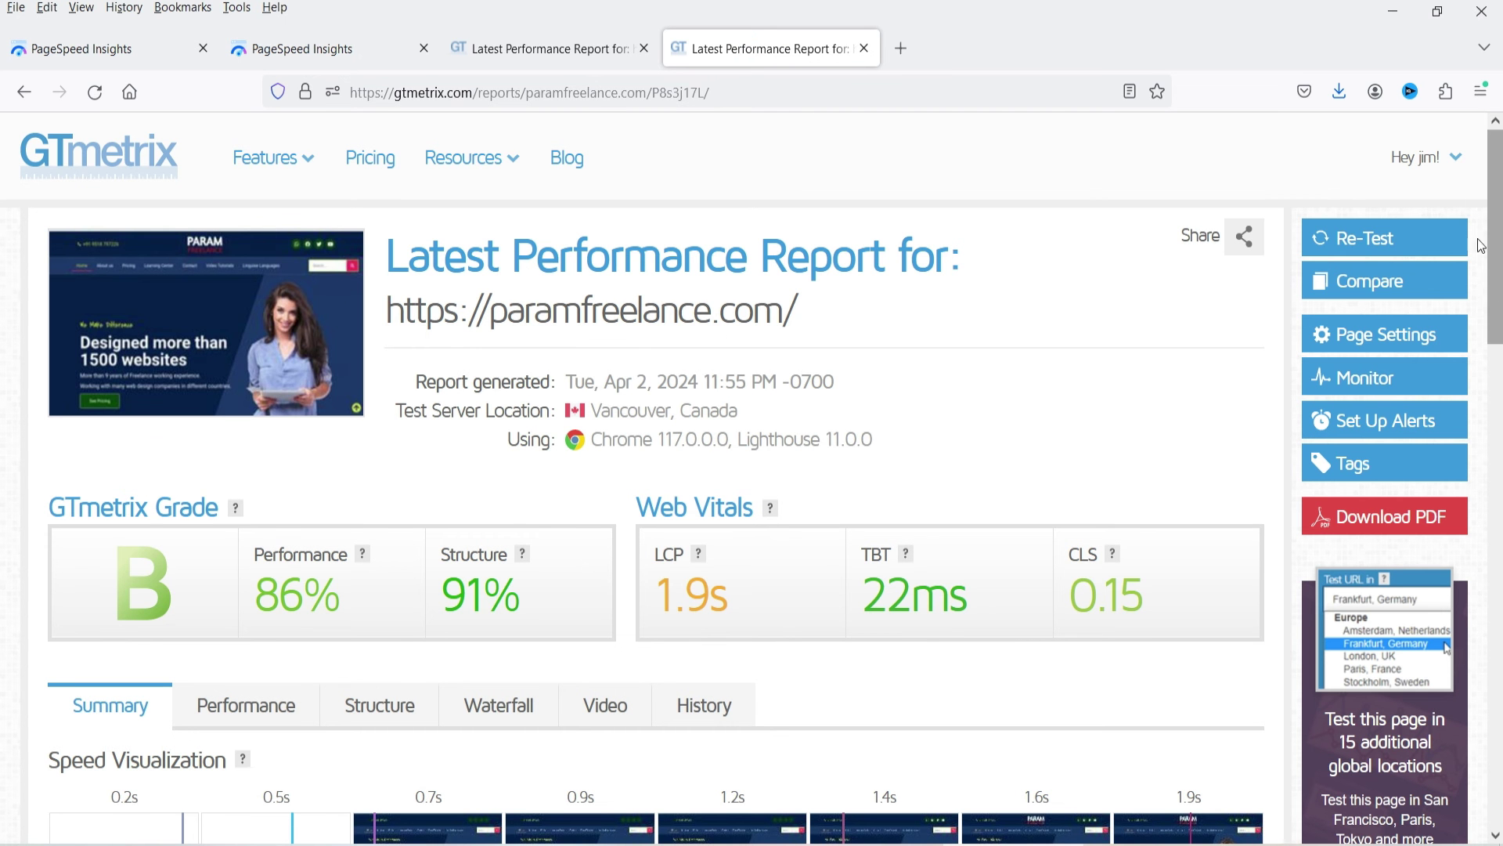
{"action": "left_click", "coordinate": [1362, 235]}
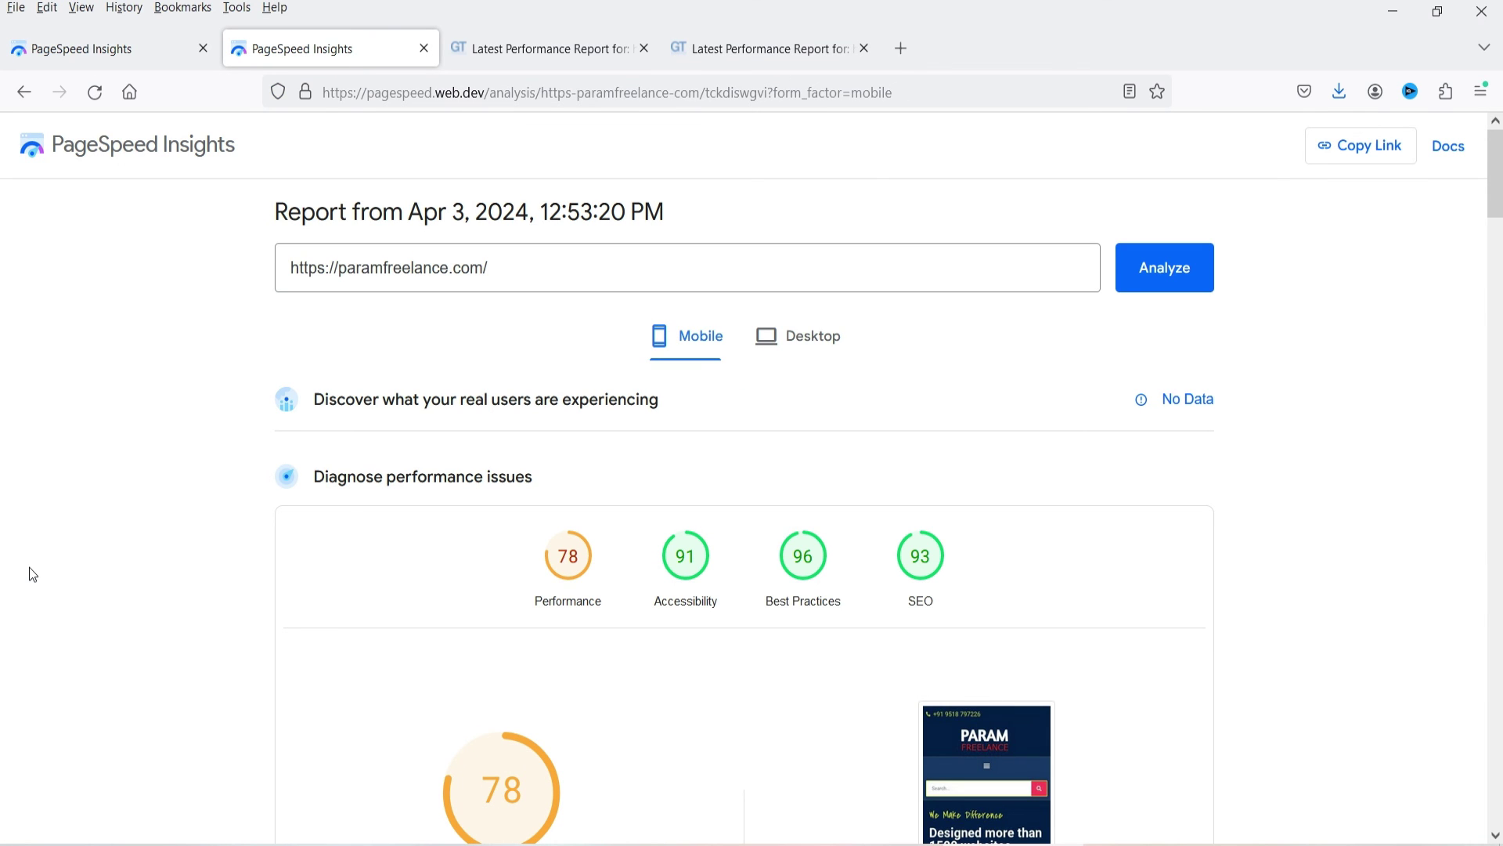
Compare the new report's 78 mobile and 75 desktop performance against the earlier 28 and 47.
{"action": "left_click", "coordinate": [69, 51]}
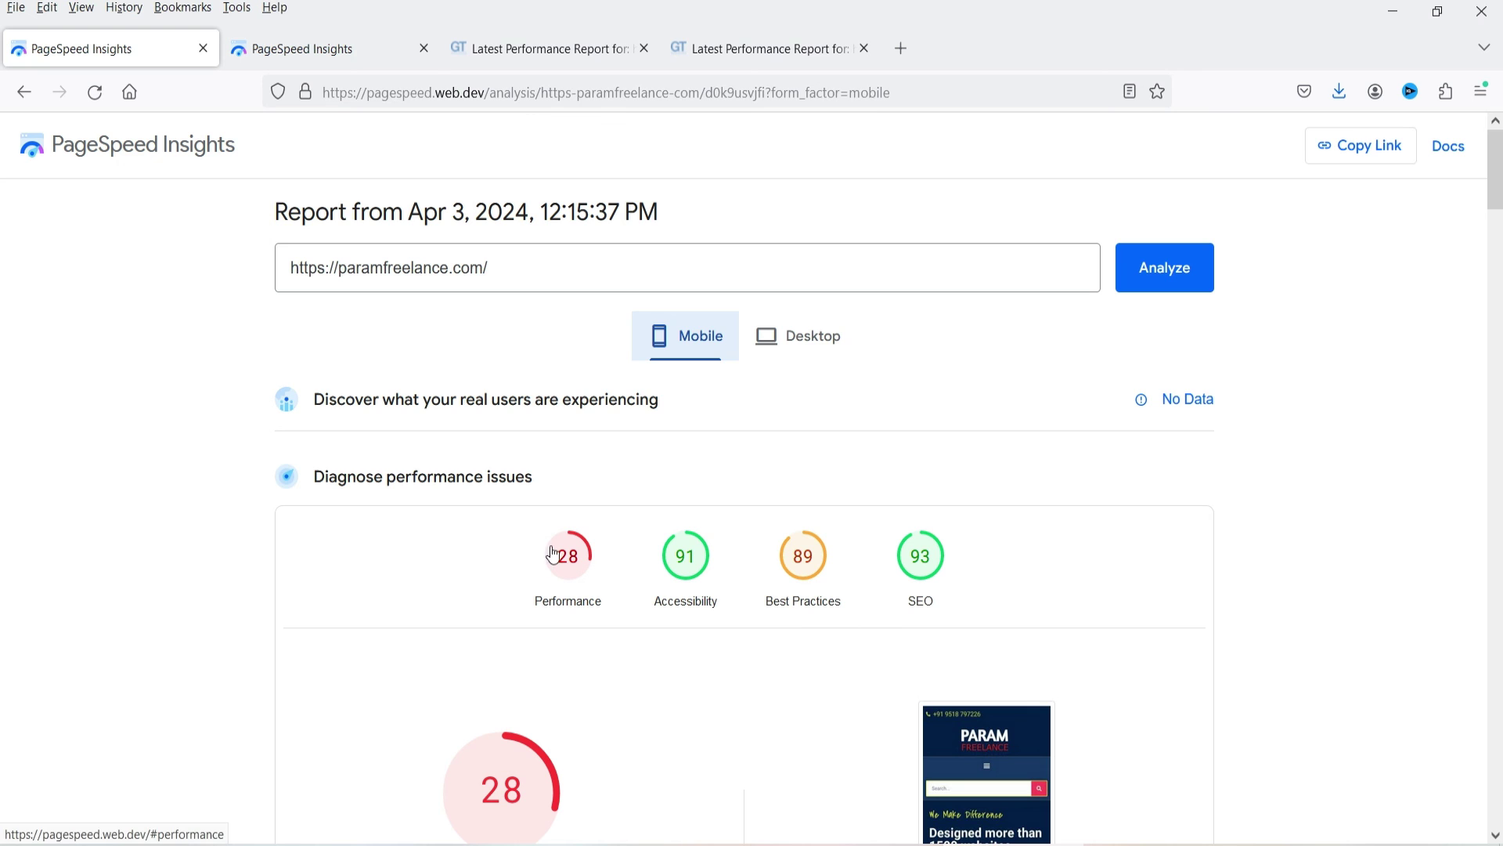
{"action": "key", "text": "ctrl+Tab"}
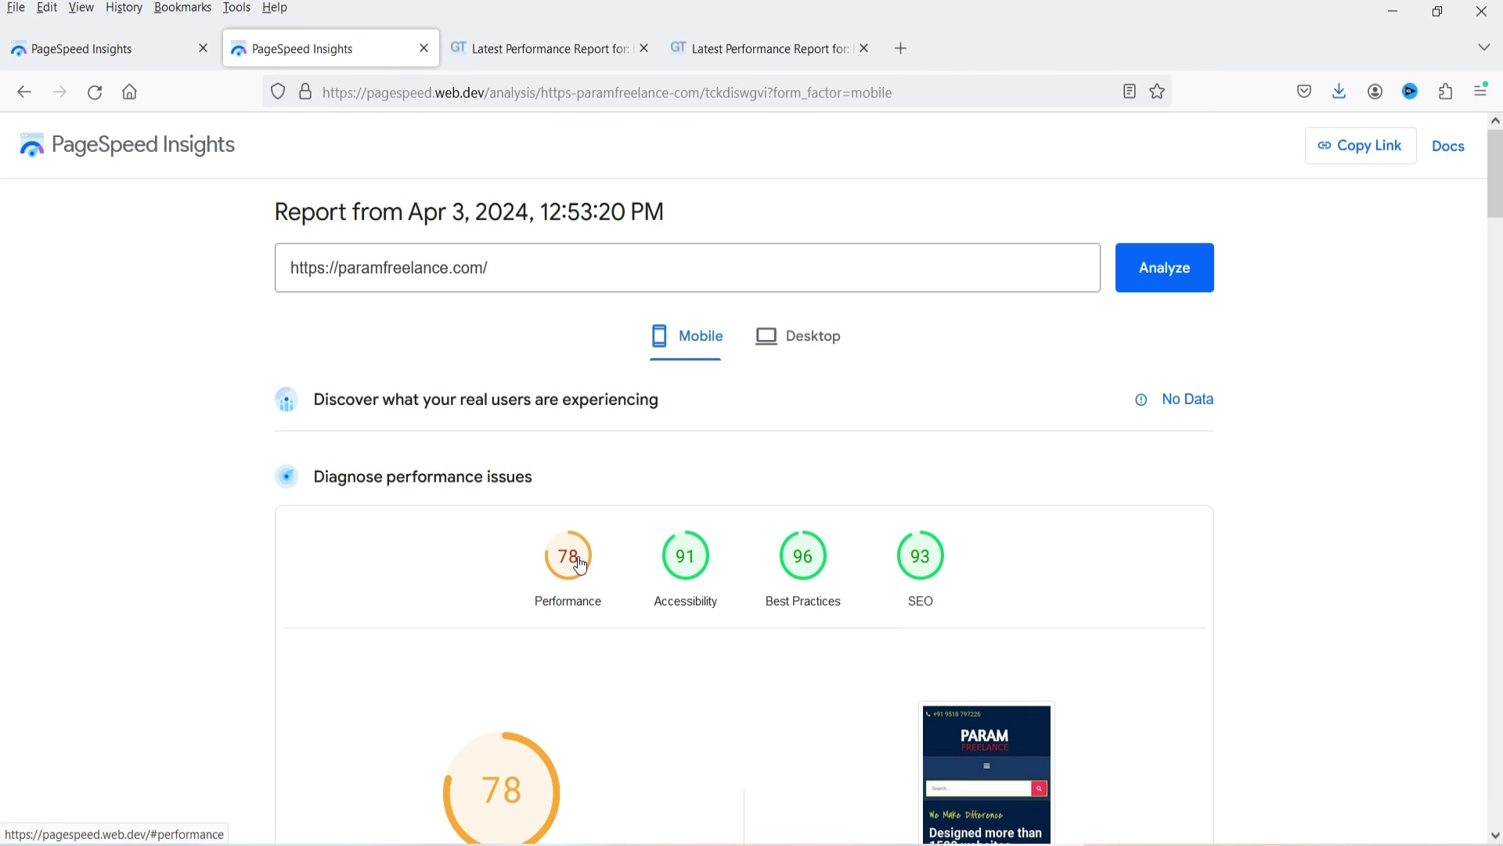
{"action": "left_click", "coordinate": [805, 338]}
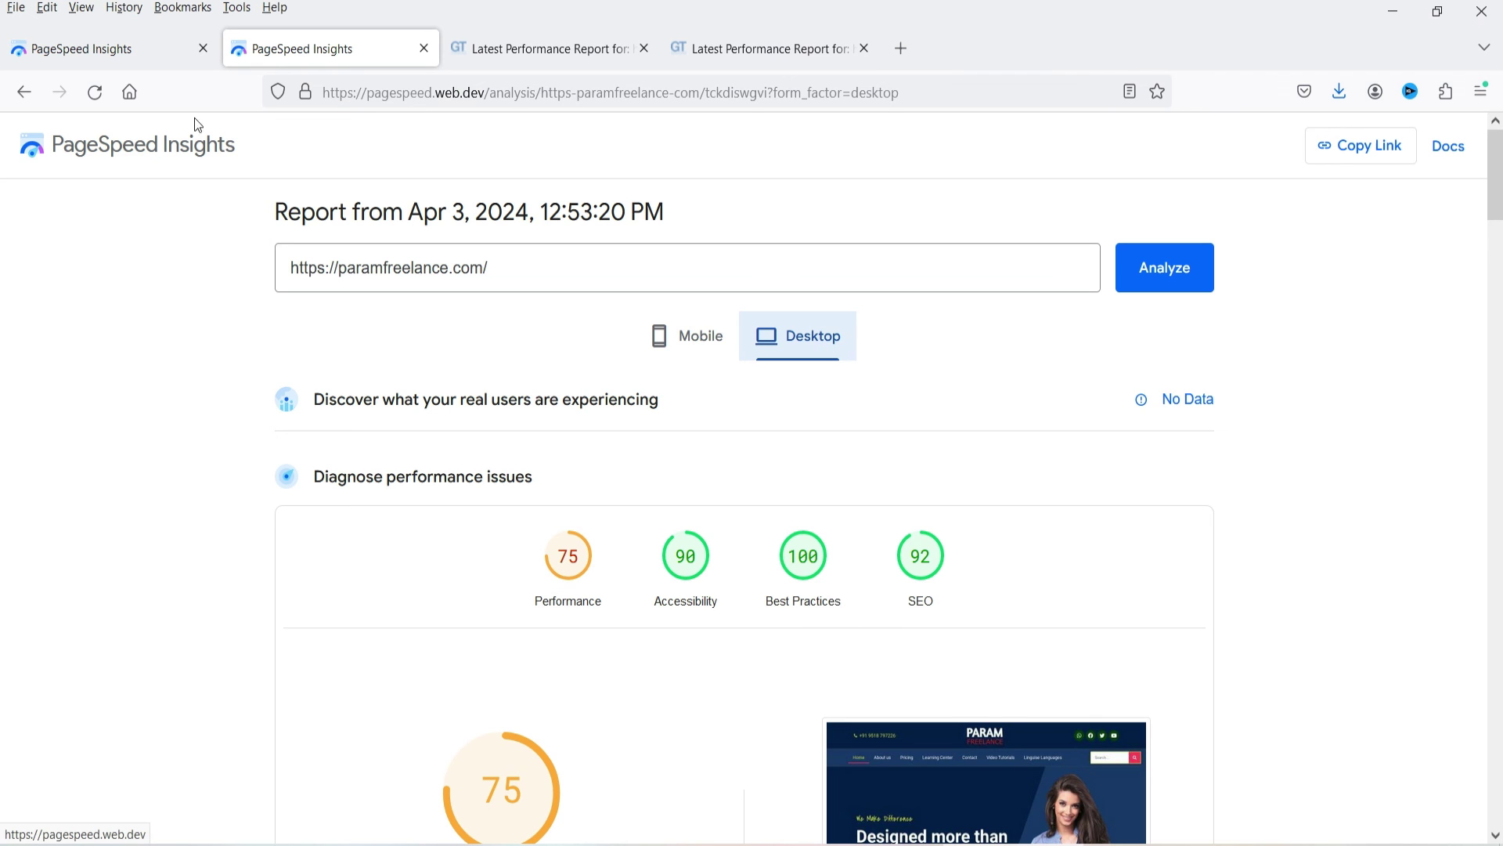
{"action": "left_click", "coordinate": [124, 48]}
{"action": "left_click", "coordinate": [799, 352]}
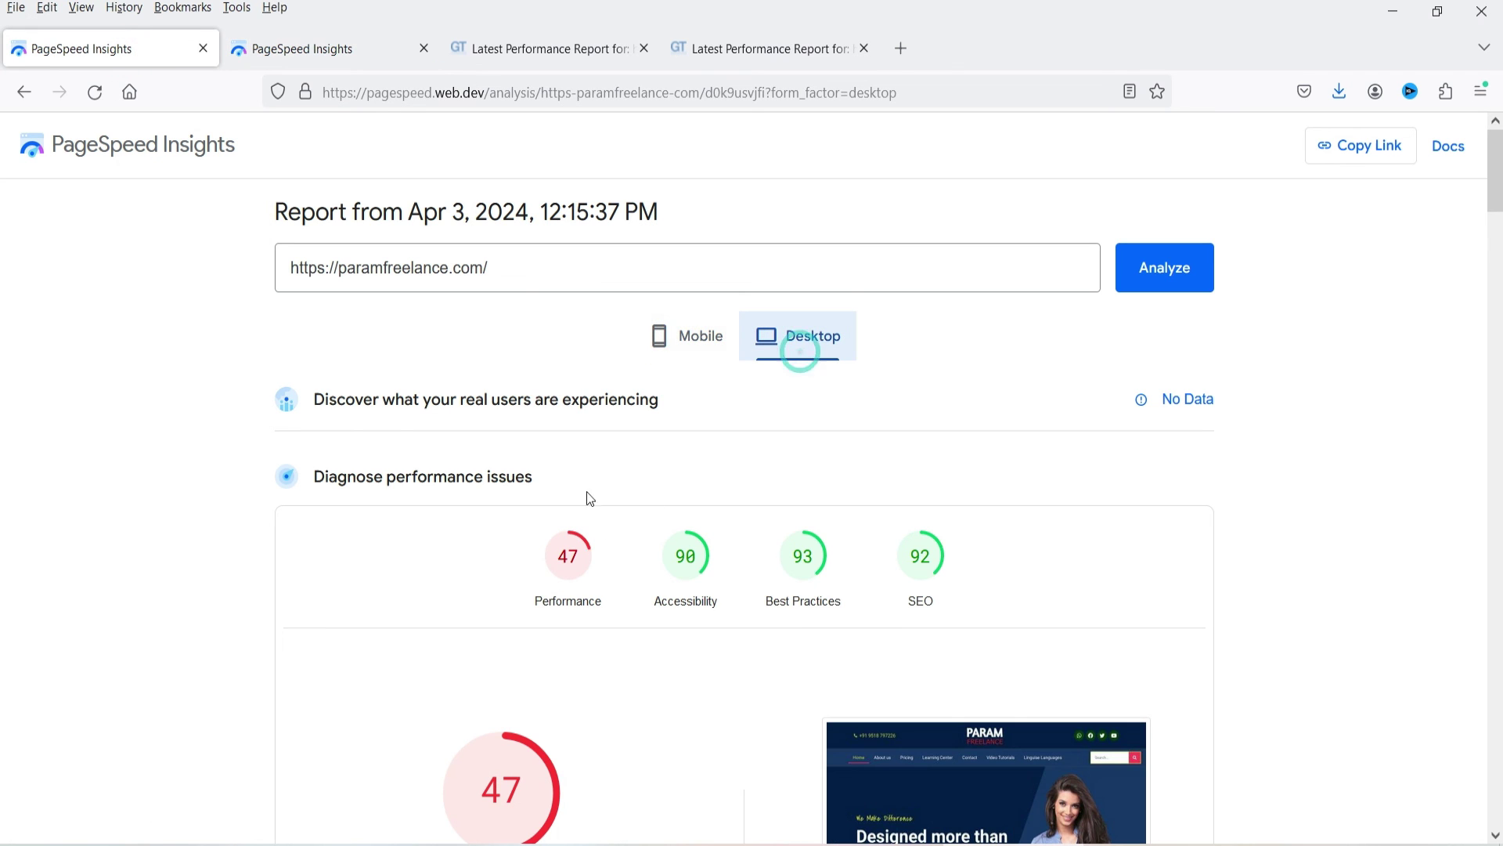